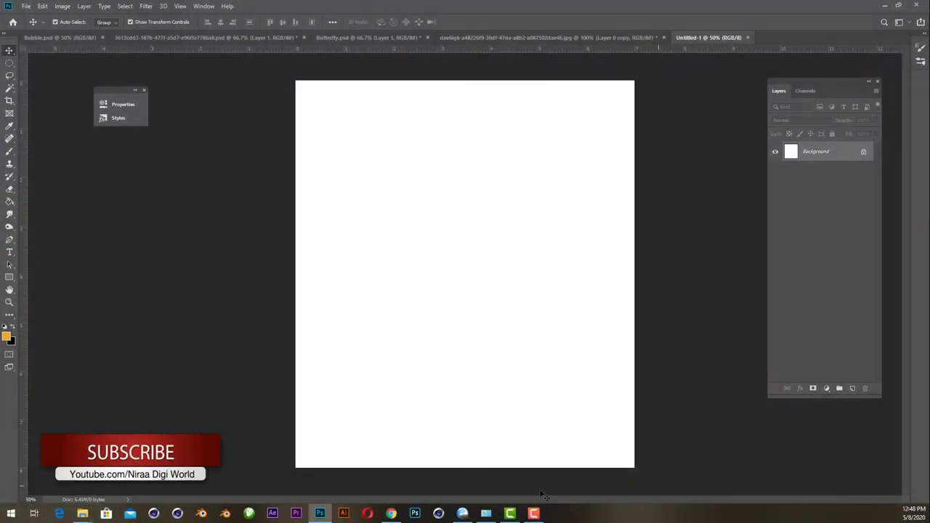
# Confirm the image size of 7 × 8 inches in the Image Size dialog.
pyautogui.click(63, 5)
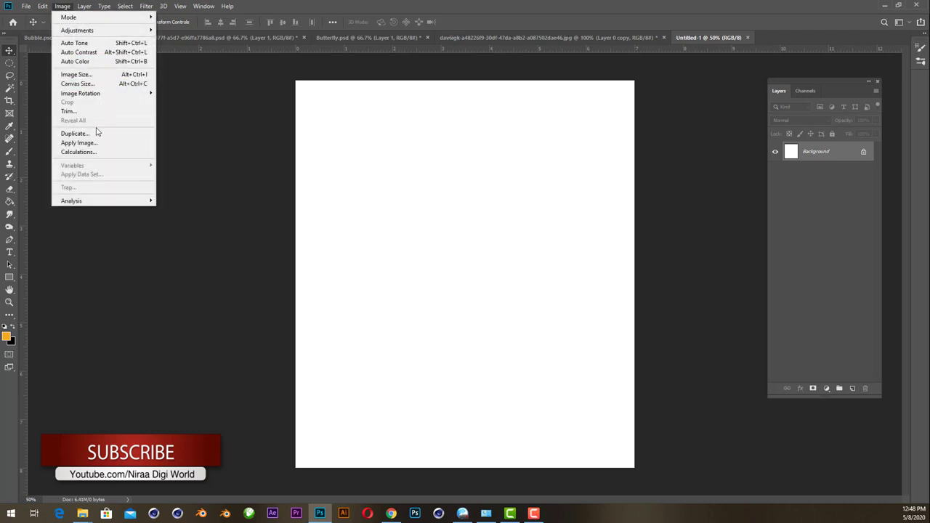
pyautogui.click(76, 74)
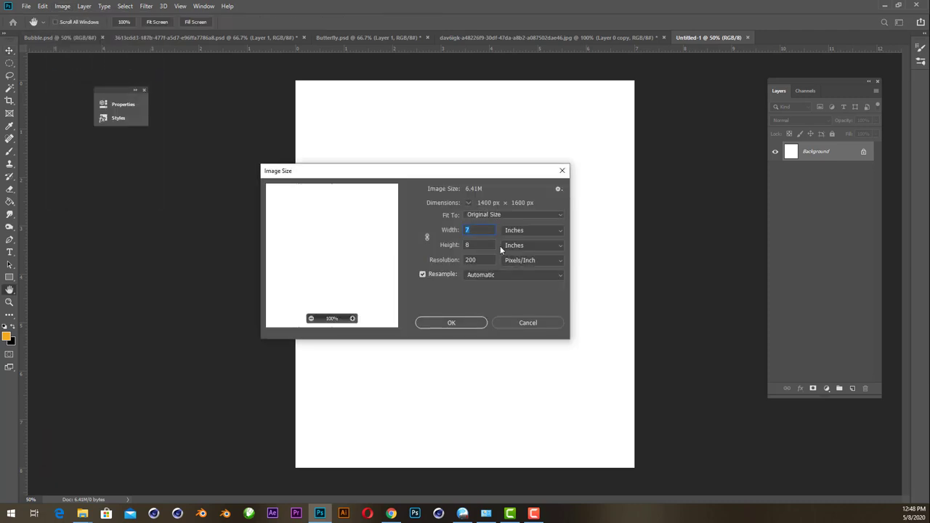
pyautogui.click(451, 322)
pyautogui.press('Return')
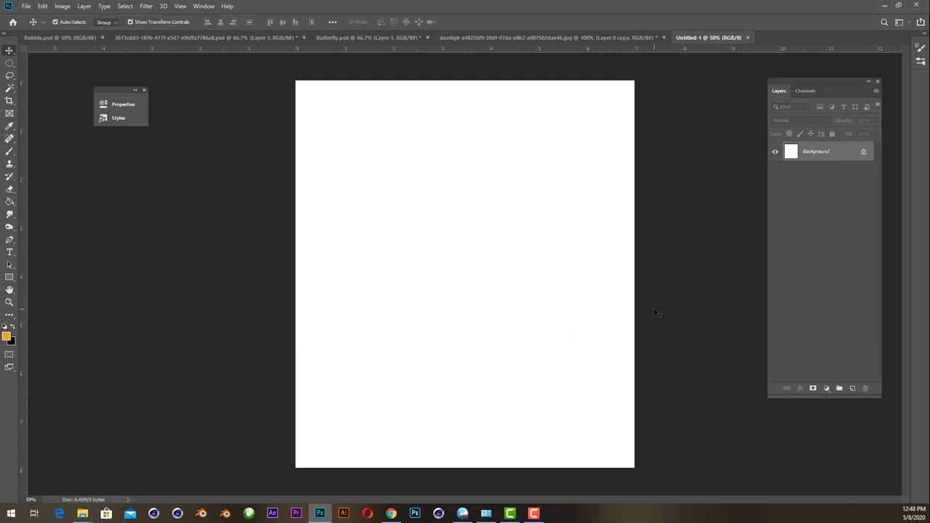
# Check the woman and butterfly cut-outs by toggling their Layer 0 visibility, ending on the grass photo.
pyautogui.click(192, 37)
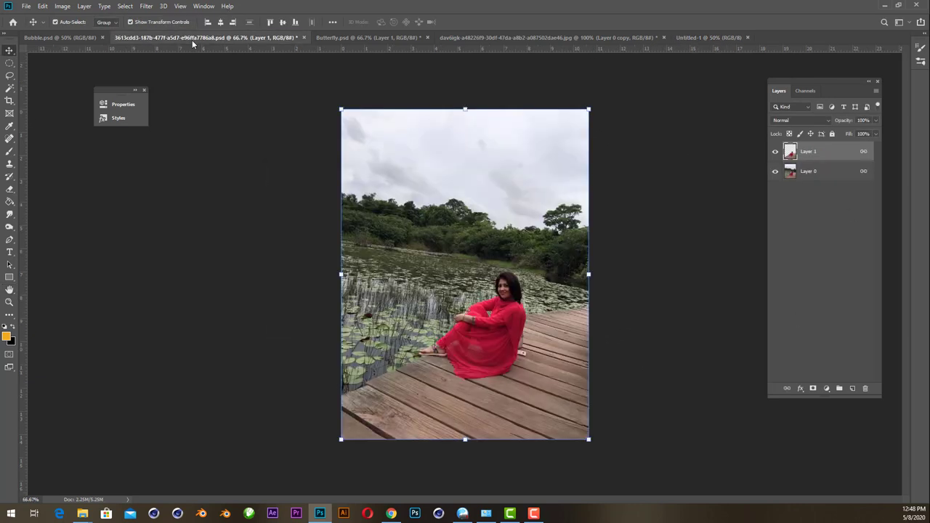
pyautogui.click(775, 172)
pyautogui.click(774, 171)
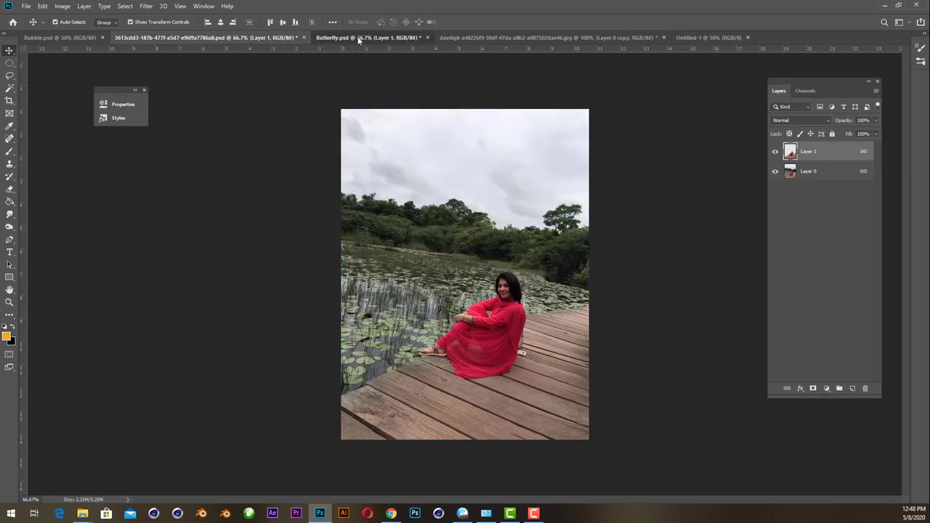
pyautogui.click(359, 37)
pyautogui.click(775, 165)
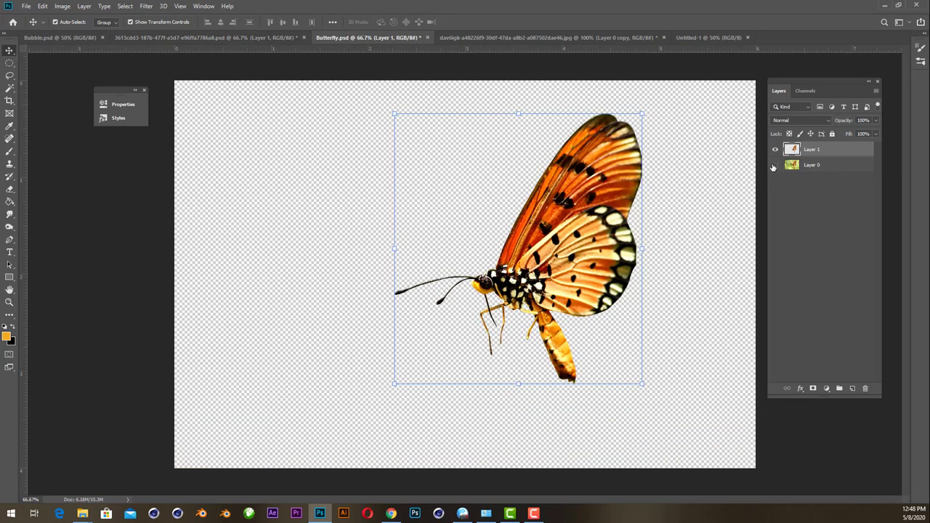
pyautogui.click(775, 165)
pyautogui.click(774, 165)
pyautogui.click(774, 165)
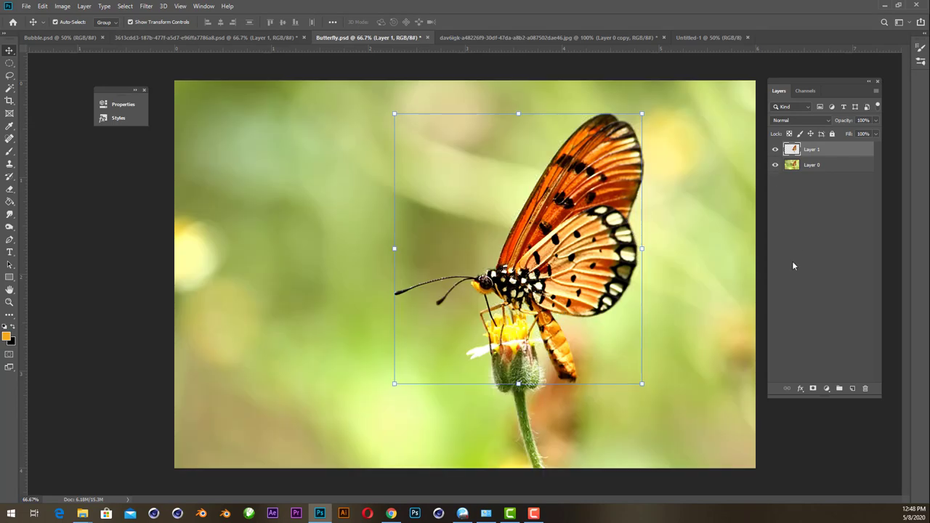
pyautogui.click(534, 39)
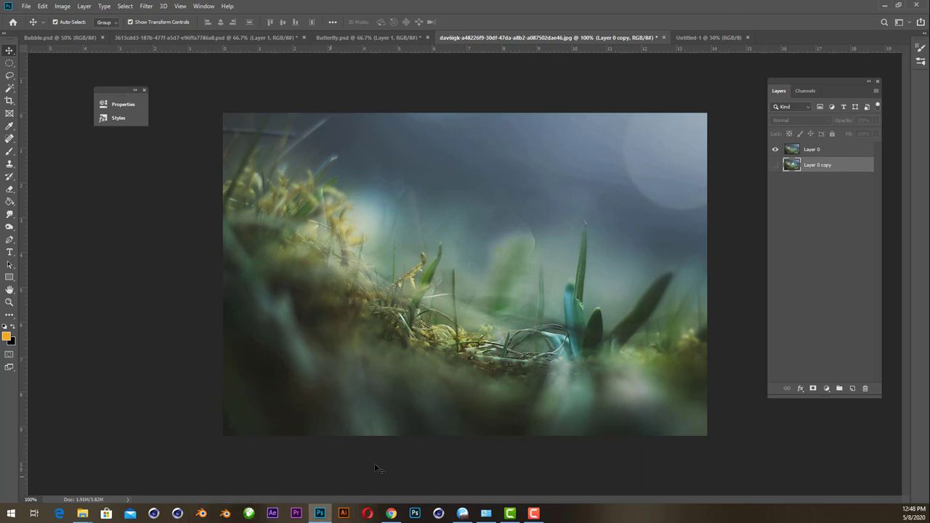
# Scroll back through the butterfly Google Images results in Chrome.
pyautogui.click(391, 513)
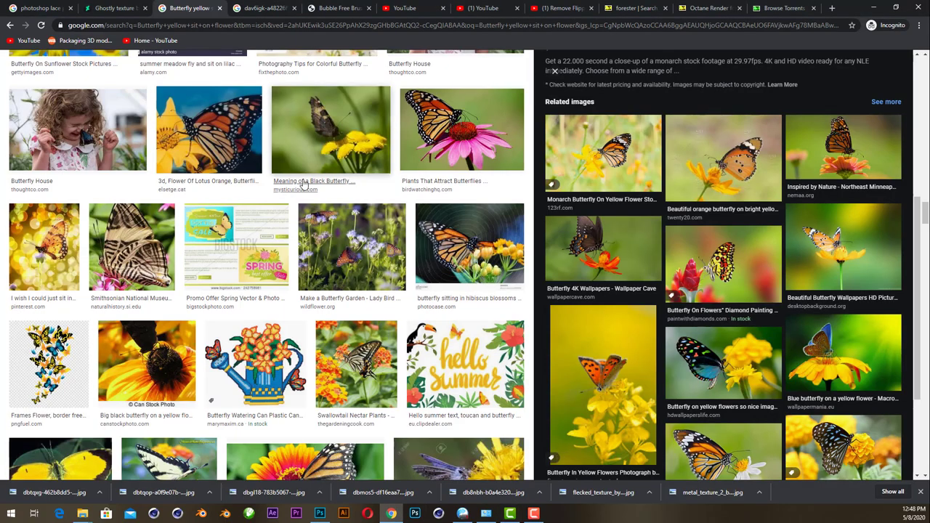
pyautogui.scroll(2, 305, 184)
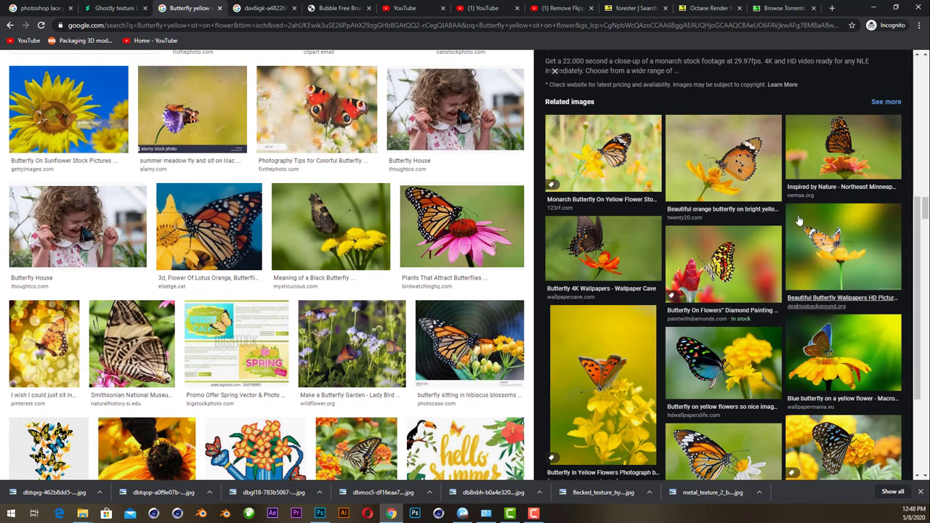
pyautogui.scroll(4, 842, 319)
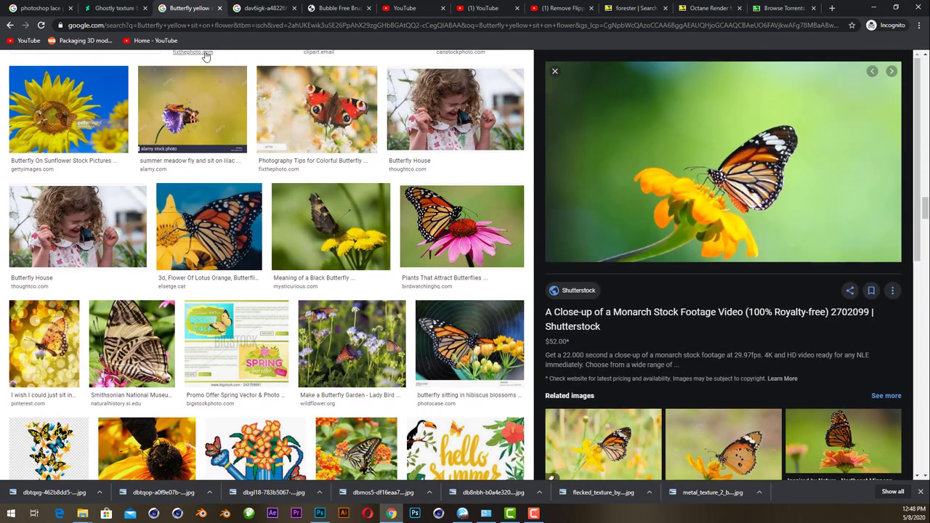
pyautogui.scroll(4, 335, 212)
pyautogui.scroll(5, 333, 181)
pyautogui.scroll(3, 333, 176)
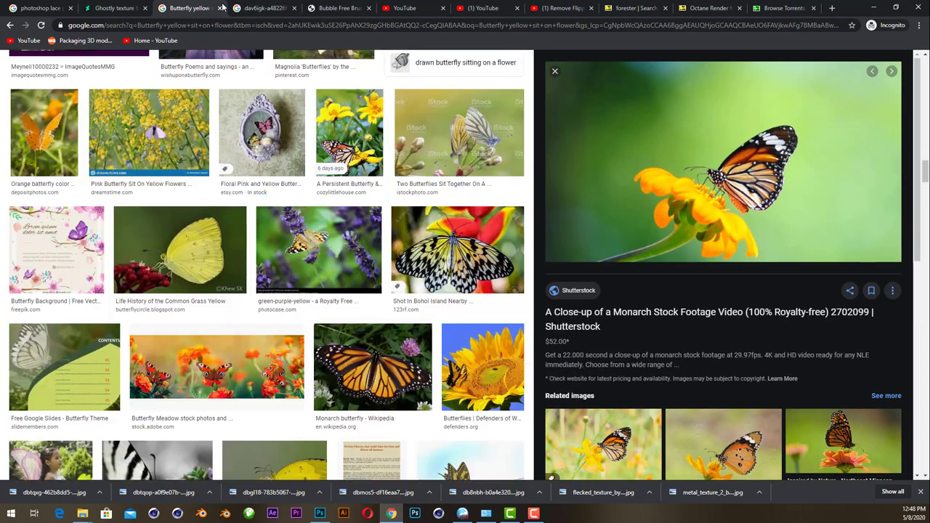
# Look over the grass photo search and the Brusheezy free bubble brushes page, then return to Photoshop.
pyautogui.click(263, 8)
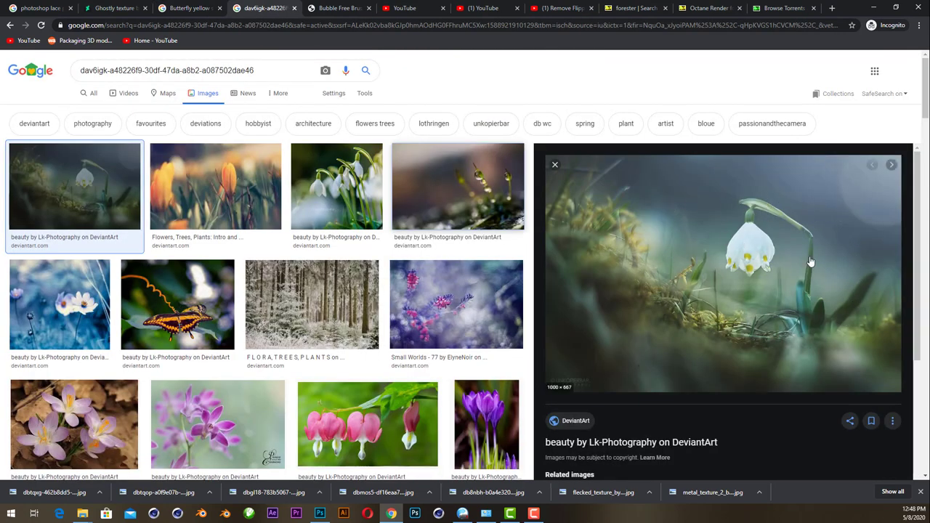
pyautogui.click(329, 7)
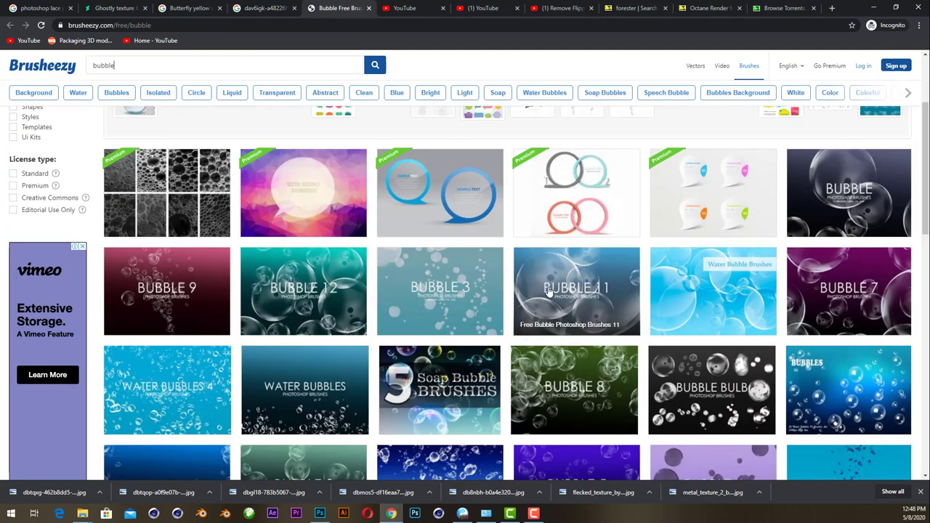
pyautogui.scroll(2, 549, 291)
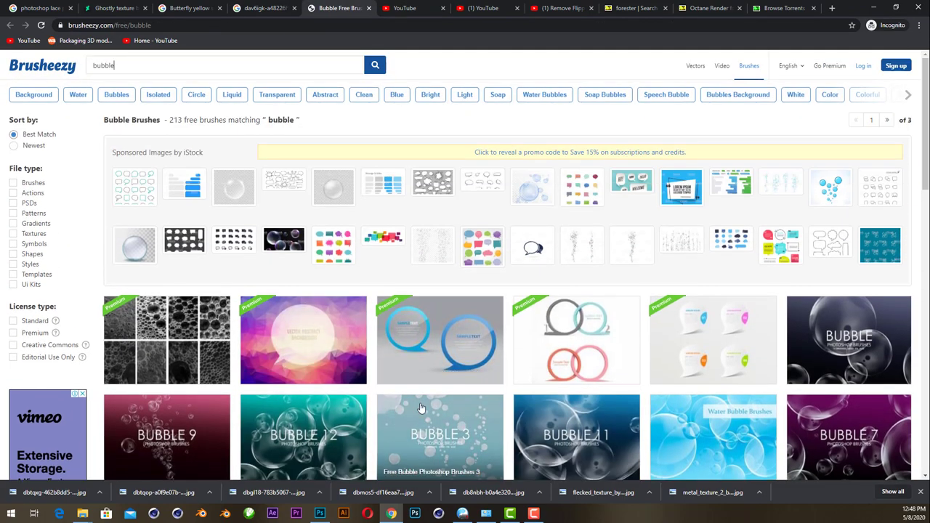
pyautogui.click(320, 516)
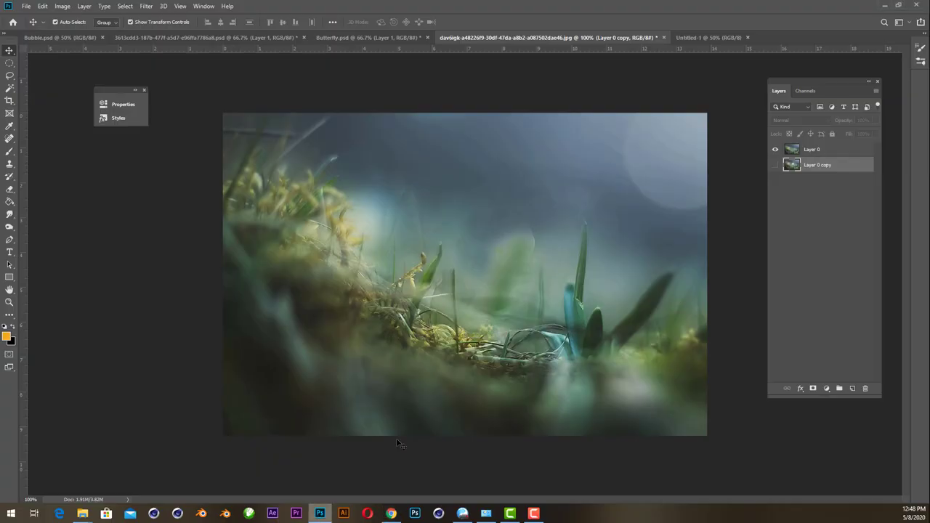
# Copy the grass Layer 0 into Untitled-1 and scale it past the canvas edges to fill it.
pyautogui.click(570, 186)
pyautogui.moveTo(347, 314); pyautogui.dragTo(459, 297)
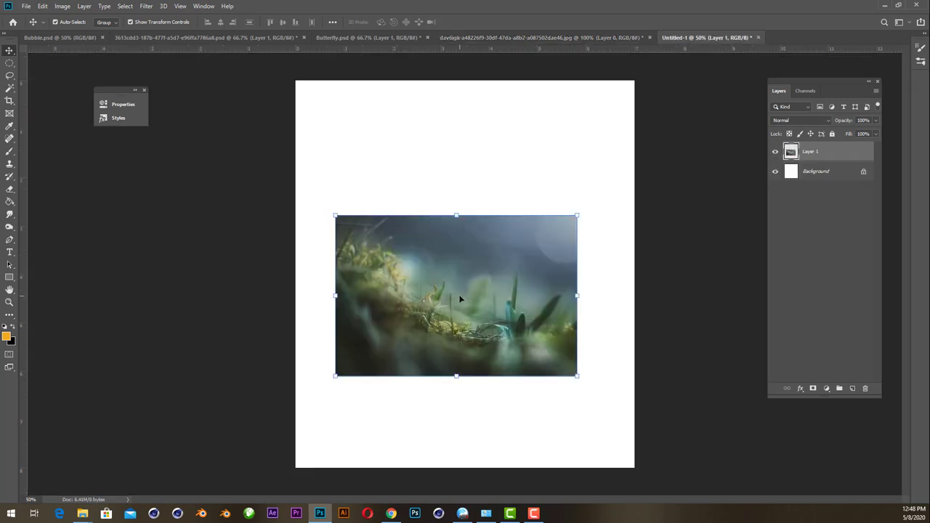
pyautogui.hotkey('ctrl', '-')
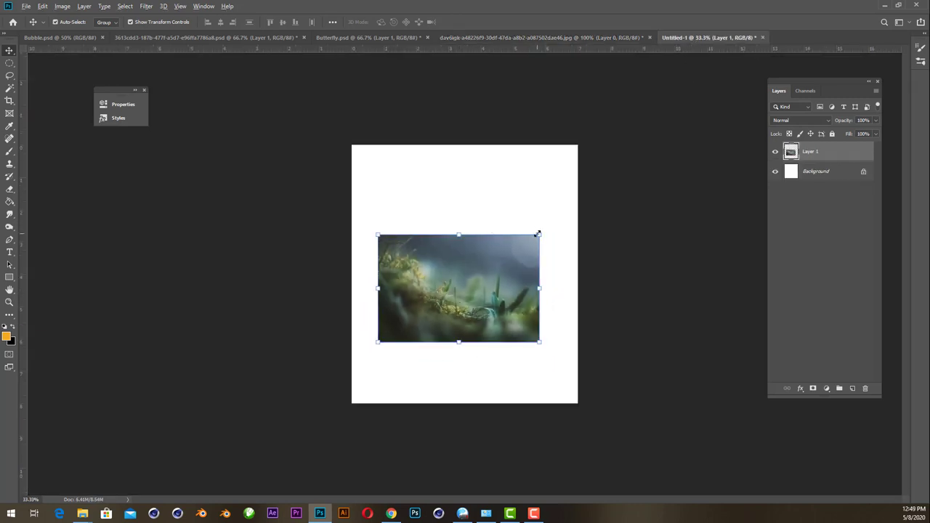
pyautogui.moveTo(537, 234); pyautogui.dragTo(695, 128)
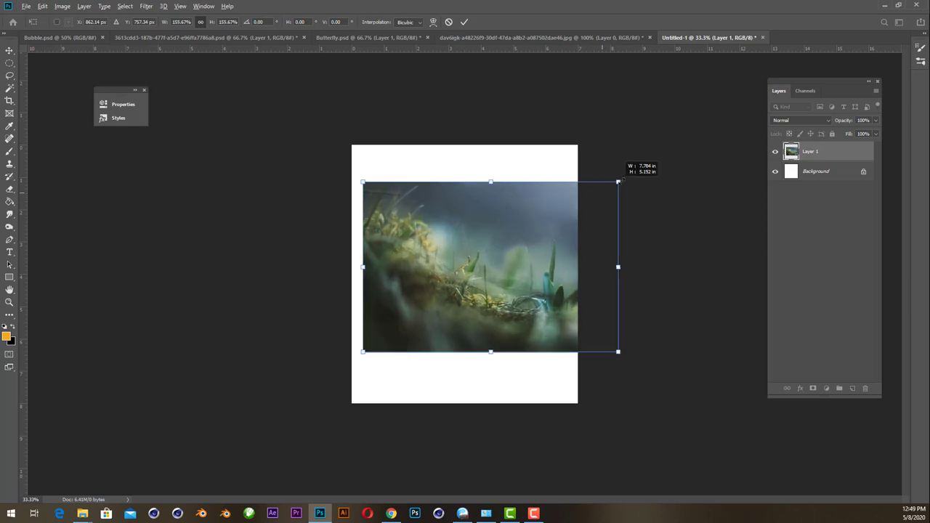
pyautogui.moveTo(573, 287); pyautogui.dragTo(535, 298)
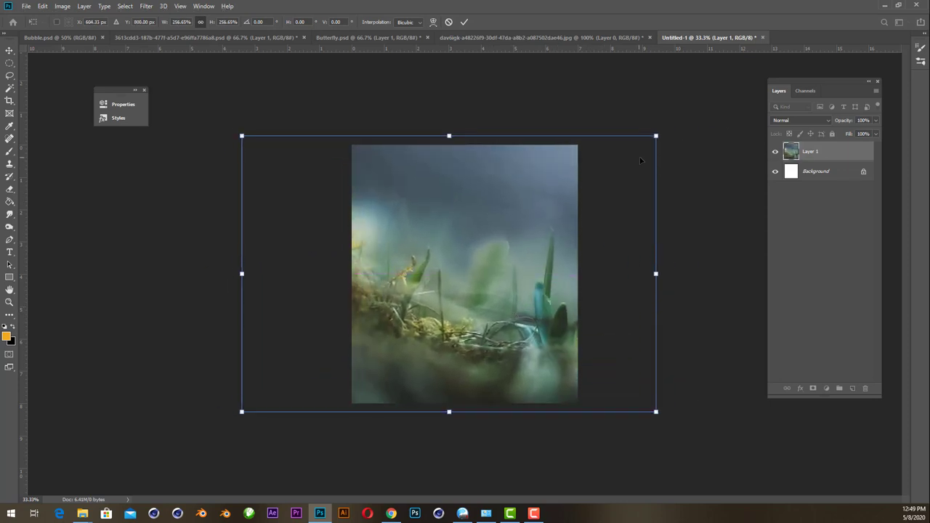
pyautogui.moveTo(655, 135); pyautogui.dragTo(662, 132)
pyautogui.moveTo(553, 289); pyautogui.dragTo(548, 284)
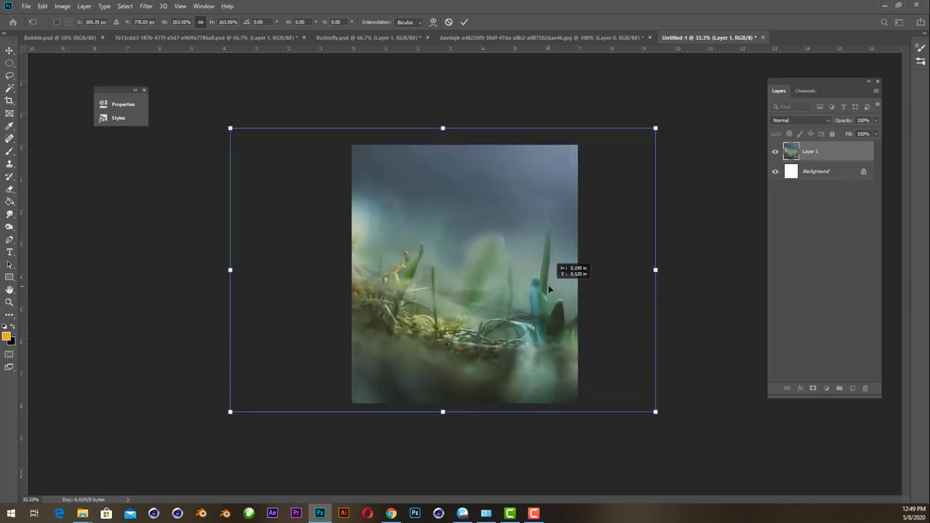
pyautogui.press('Return')
pyautogui.hotkey('ctrl', '+')
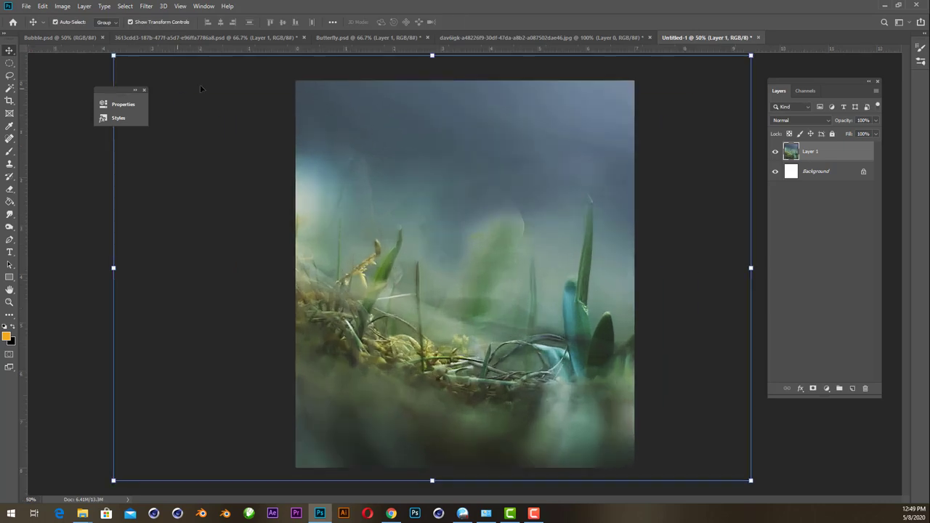
# Add a new empty layer above the grass with the Brush tool sized to 600.
pyautogui.click(10, 151)
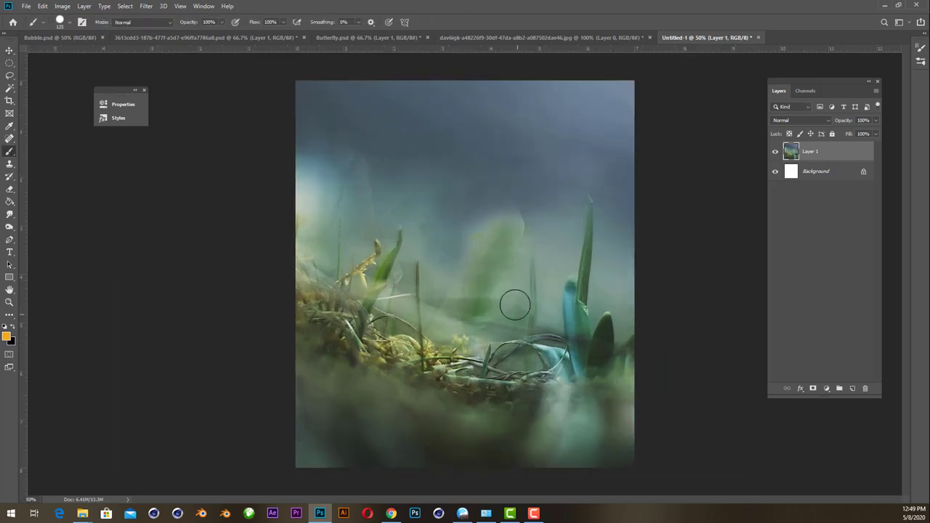
pyautogui.click(852, 388)
pyautogui.press(']')
pyautogui.press(']')
pyautogui.press(']')
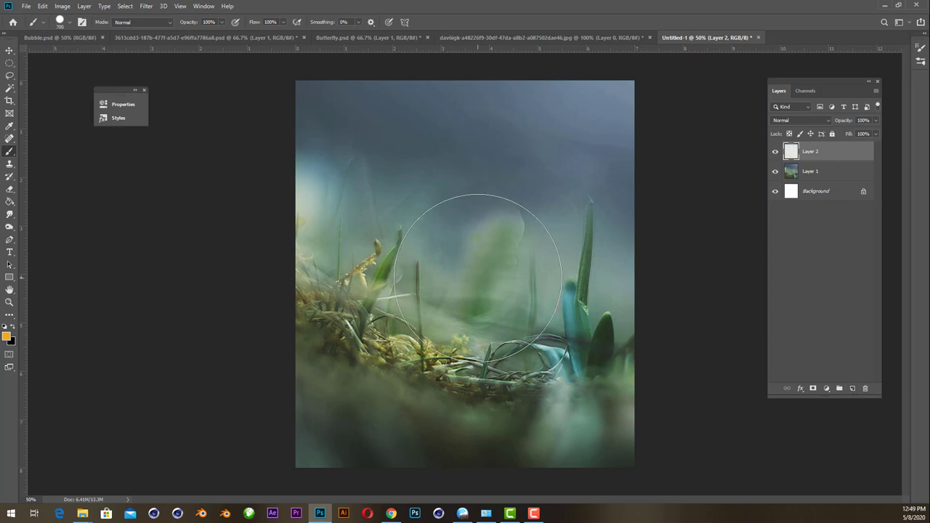
pyautogui.press('[')
# Choose the Bubble 1 brush from Free Bubble Photoshop Brushes, test-stamp it near the top, then undo.
pyautogui.rightClick(504, 200)
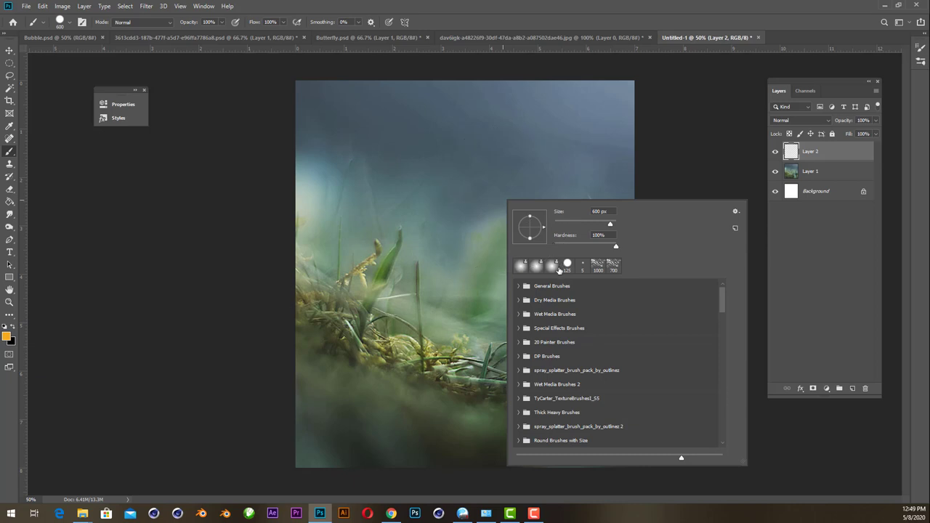
pyautogui.scroll(-1, 557, 349)
pyautogui.scroll(-1, 557, 349)
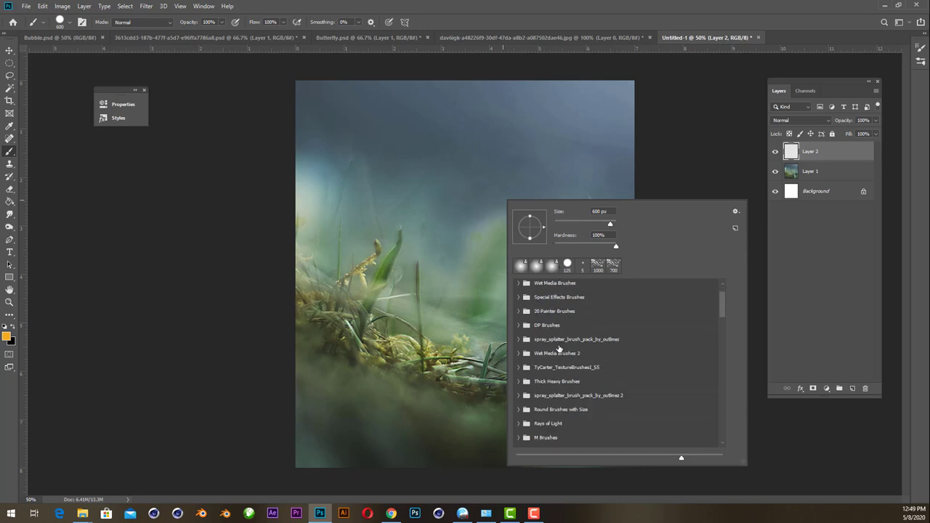
pyautogui.scroll(-2, 578, 420)
pyautogui.scroll(-2, 578, 417)
pyautogui.scroll(-1, 577, 415)
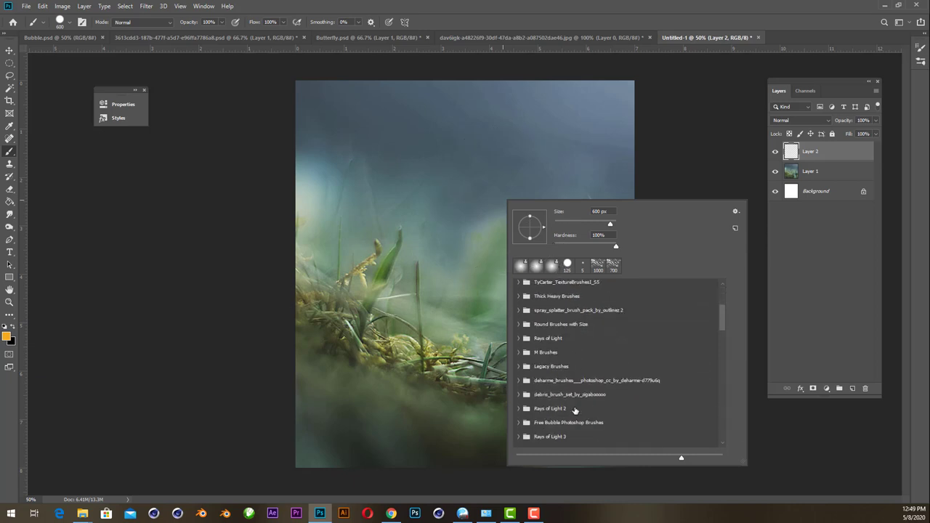
pyautogui.scroll(-1, 575, 412)
pyautogui.scroll(-1, 574, 411)
pyautogui.scroll(-1, 574, 411)
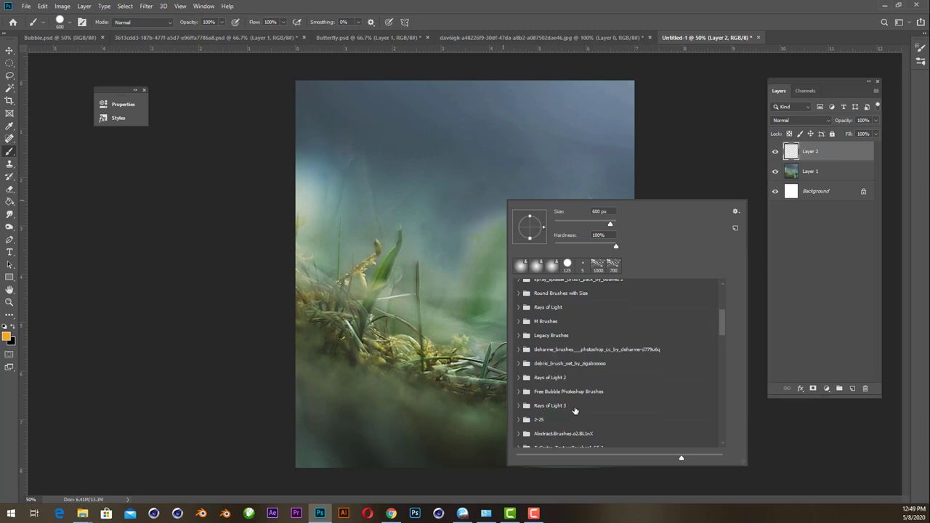
pyautogui.click(520, 392)
pyautogui.scroll(-1, 610, 417)
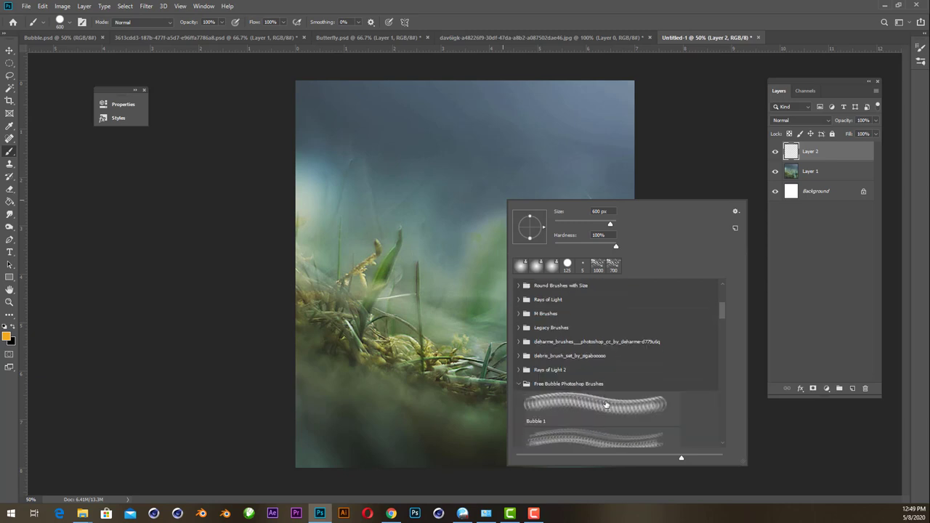
pyautogui.click(582, 395)
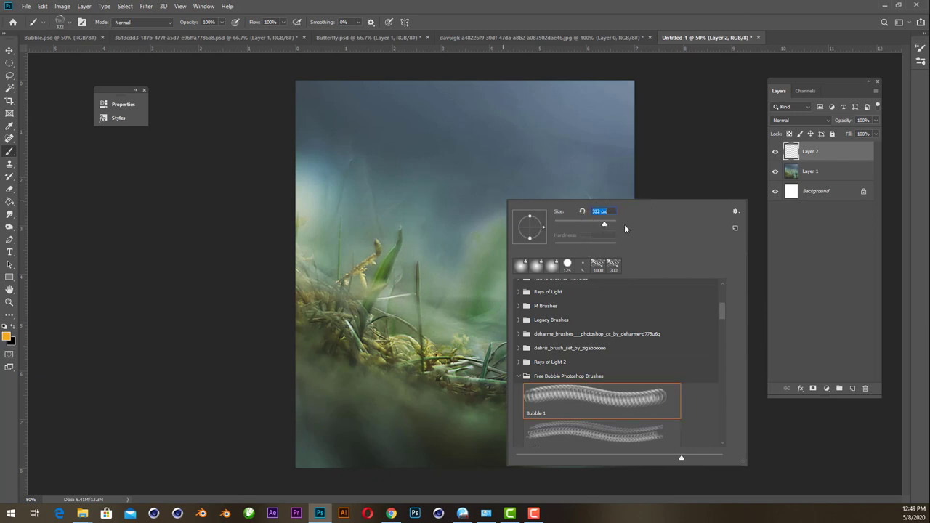
pyautogui.click(528, 147)
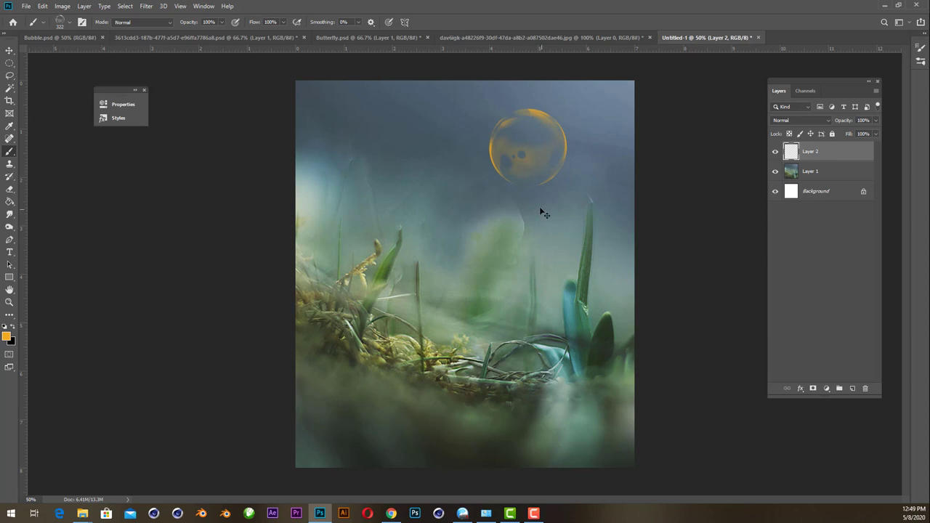
pyautogui.hotkey('ctrl', 'z')
# Set the foreground colour to white and stamp a 600 px bubble in the scene's middle.
pyautogui.click(6, 337)
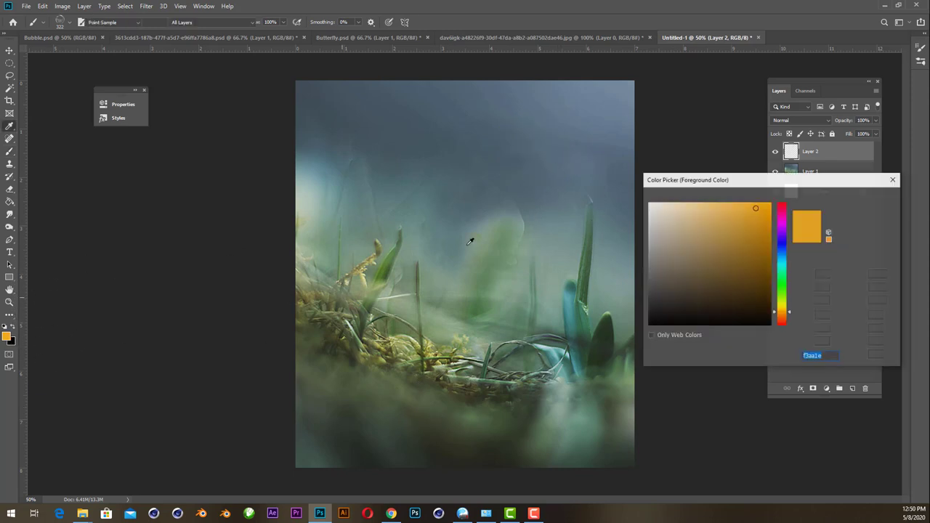
pyautogui.moveTo(726, 218); pyautogui.dragTo(622, 170)
pyautogui.click(857, 196)
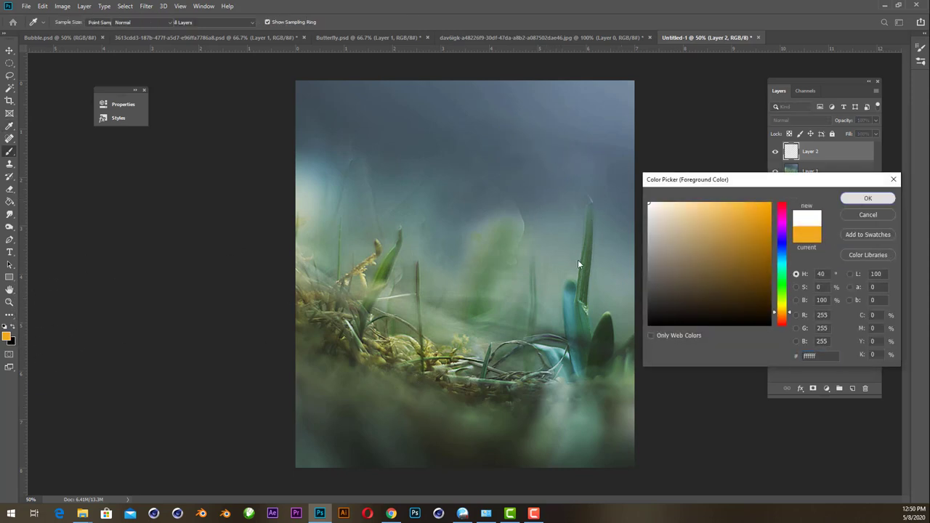
pyautogui.press(']')
pyautogui.press(']')
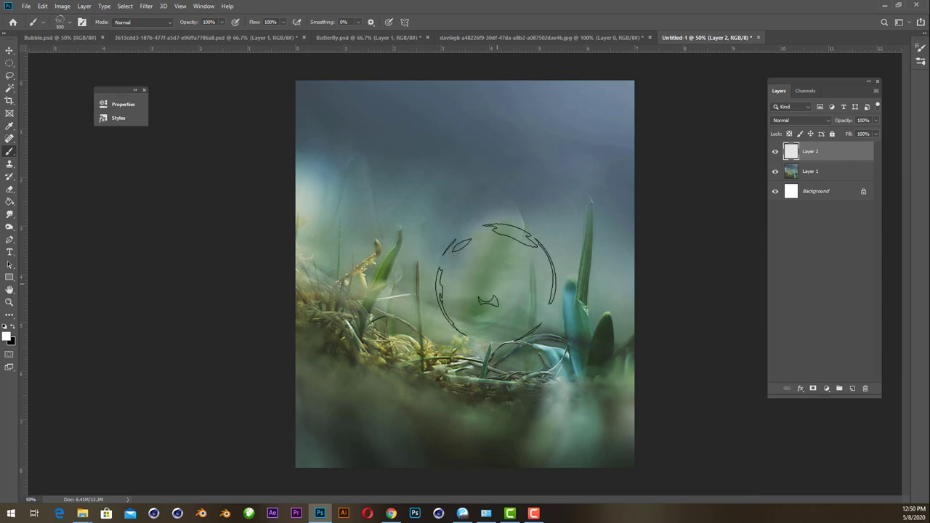
pyautogui.press(']')
pyautogui.press(']')
pyautogui.press(']')
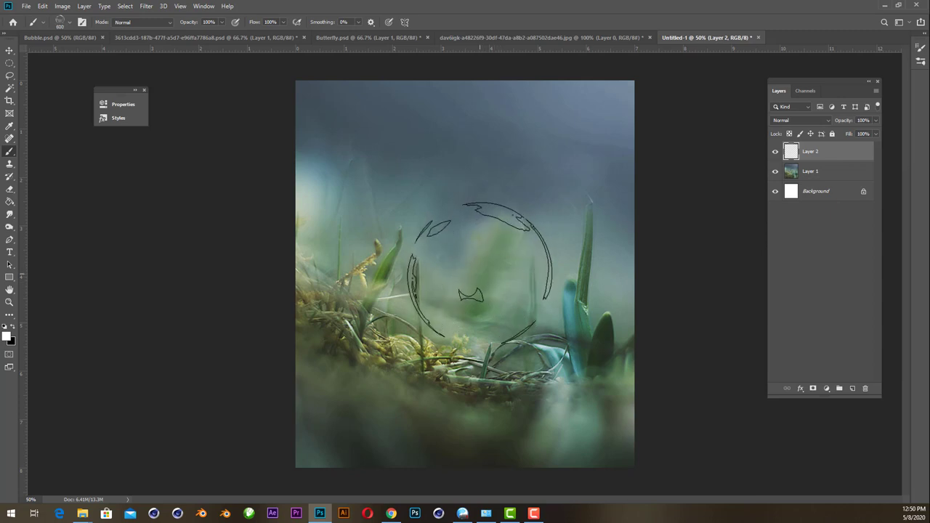
pyautogui.click(480, 271)
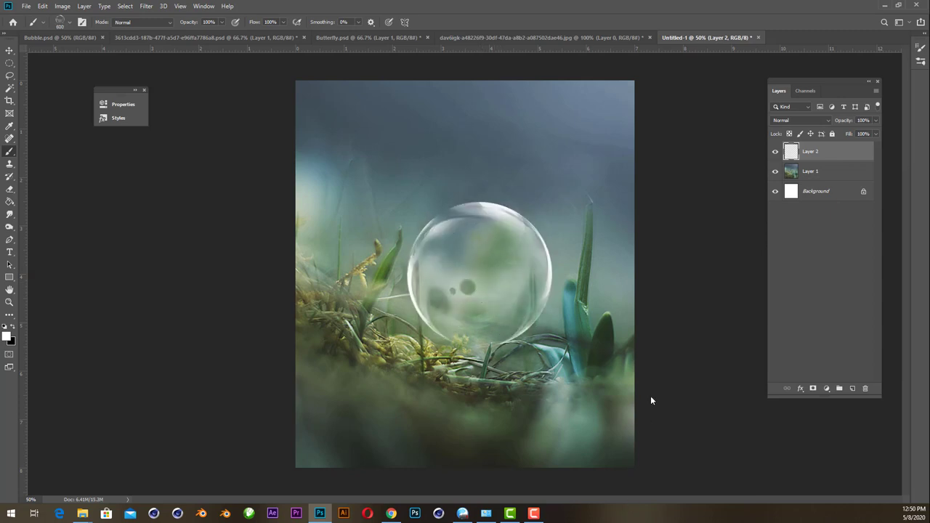
# Reposition the white bubble with the Move tool.
pyautogui.click(10, 51)
pyautogui.moveTo(470, 287); pyautogui.dragTo(494, 164)
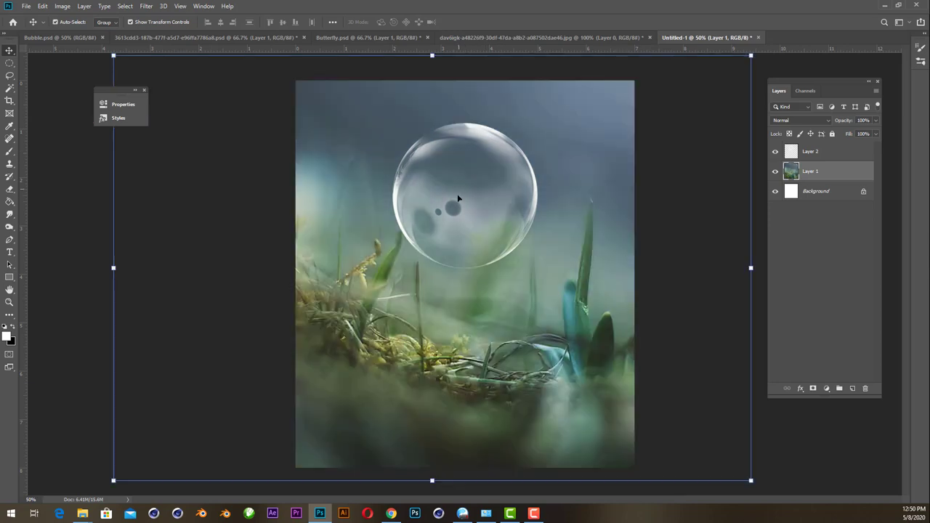
pyautogui.moveTo(469, 197); pyautogui.dragTo(478, 239)
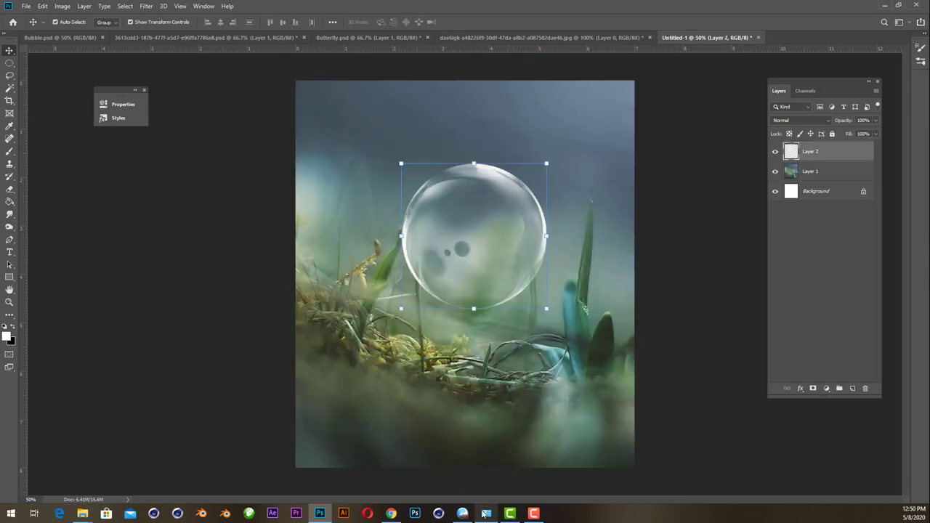
# Scroll through the Brusheezy bubble brush results in Chrome.
pyautogui.click(390, 513)
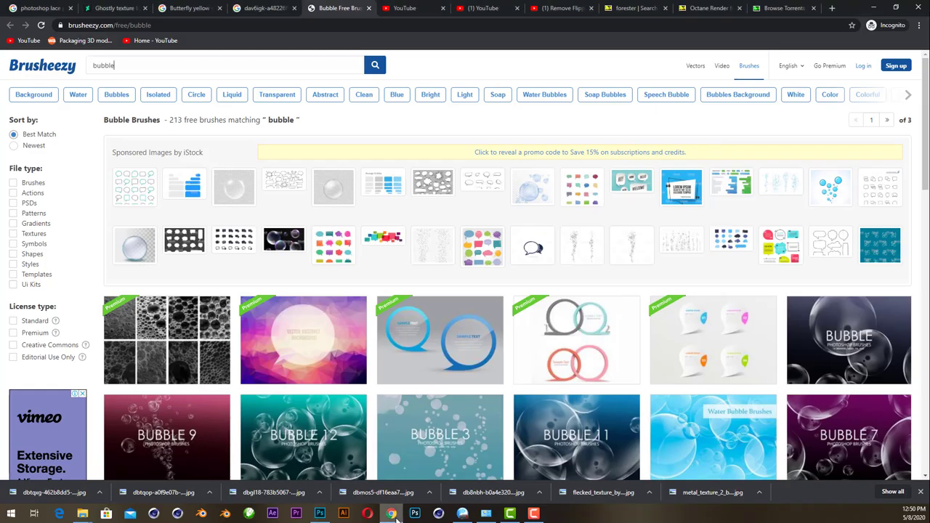
pyautogui.scroll(-3, 523, 367)
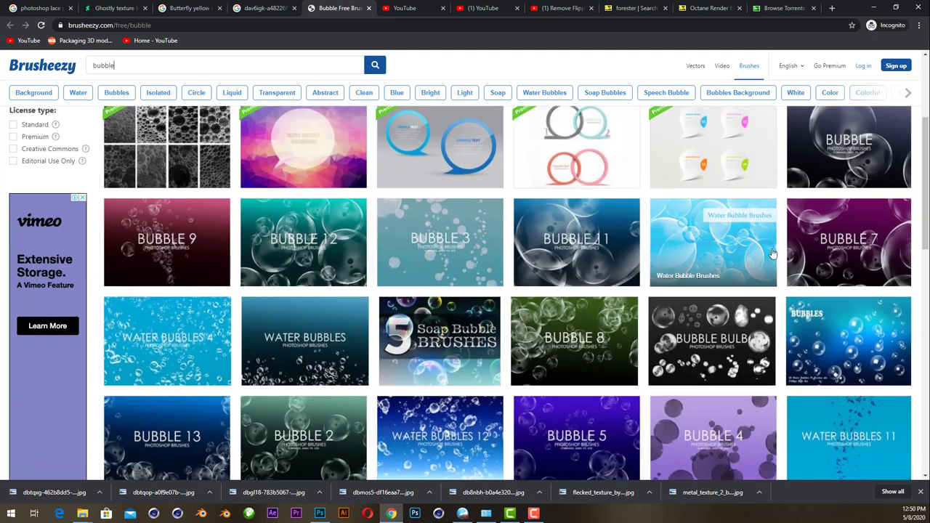
pyautogui.scroll(3, 91, 109)
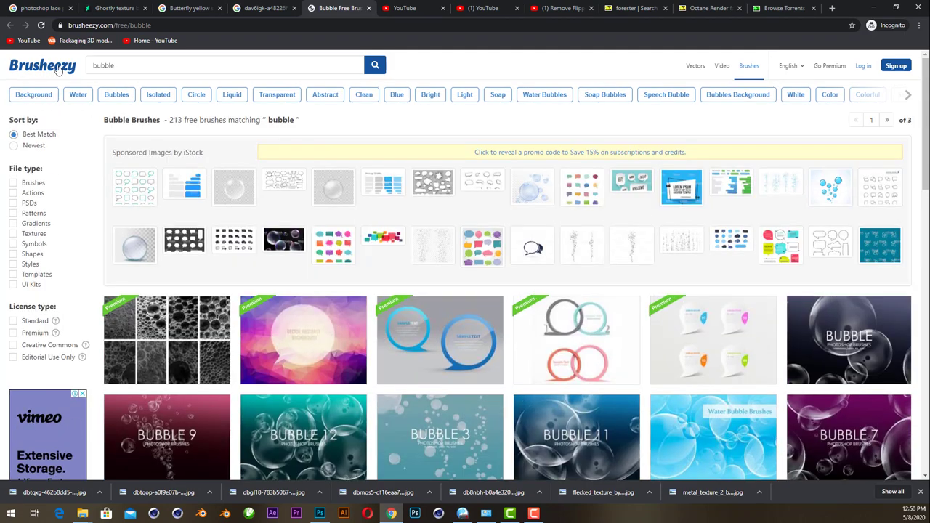
# Drop the bubble onto the moss and enlarge it to about 102.66% with Free Transform.
pyautogui.click(319, 513)
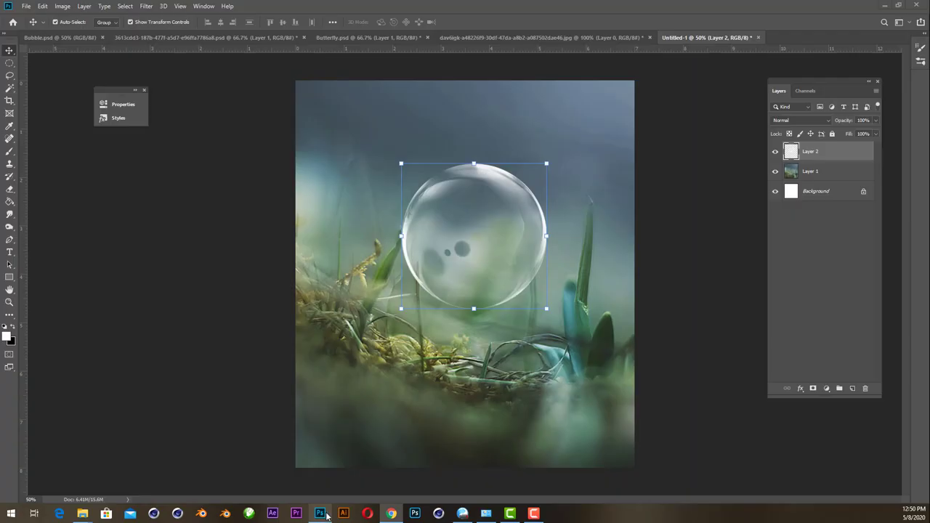
pyautogui.moveTo(491, 262); pyautogui.dragTo(487, 320)
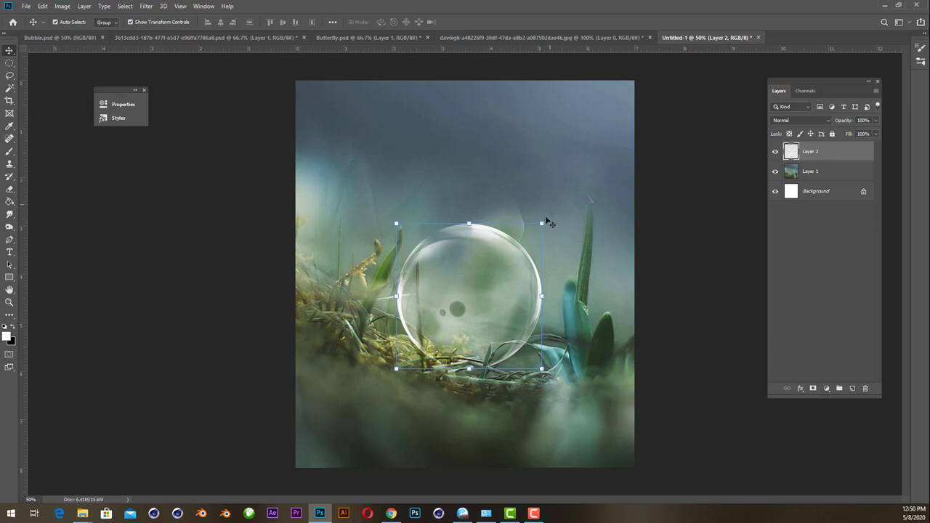
pyautogui.hotkey('ctrl', 't')
pyautogui.moveTo(541, 224); pyautogui.dragTo(543, 221)
pyautogui.moveTo(480, 320); pyautogui.dragTo(484, 320)
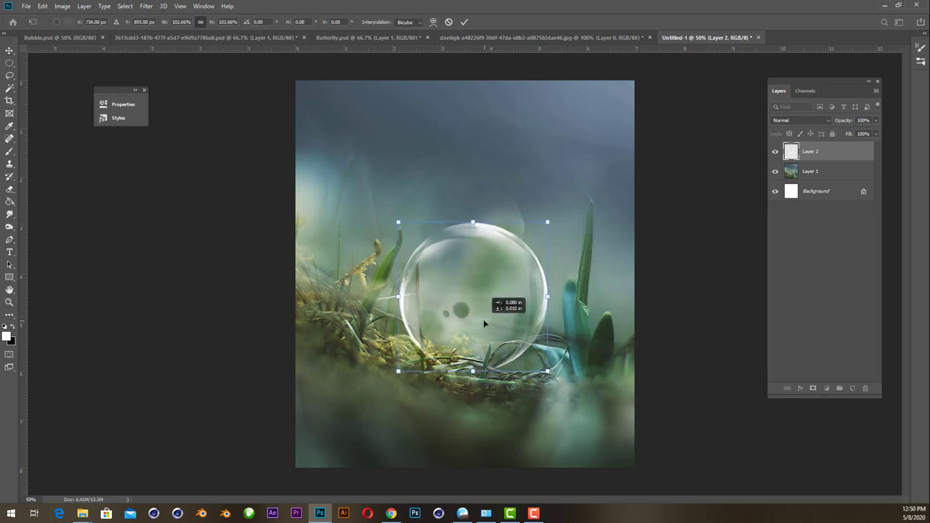
pyautogui.press('Return')
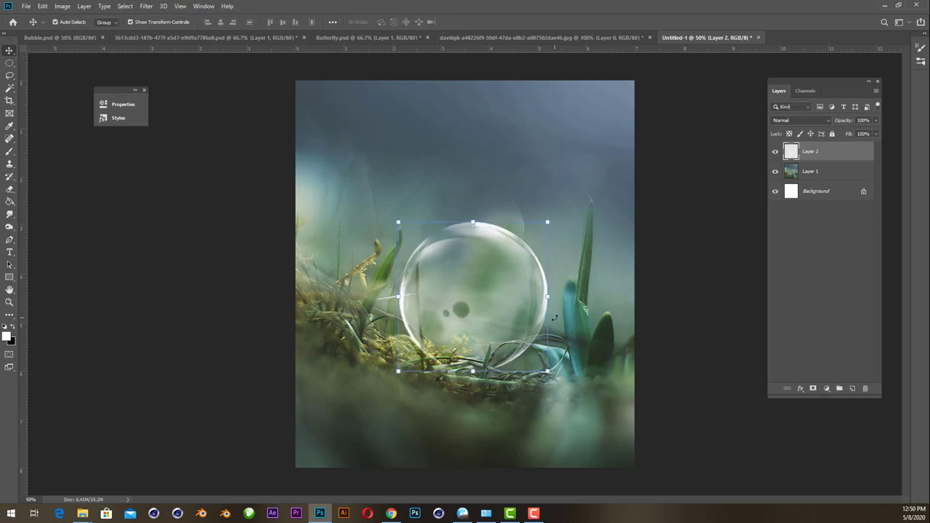
pyautogui.hotkey('ctrl', '+')
pyautogui.moveTo(543, 405); pyautogui.dragTo(485, 314)
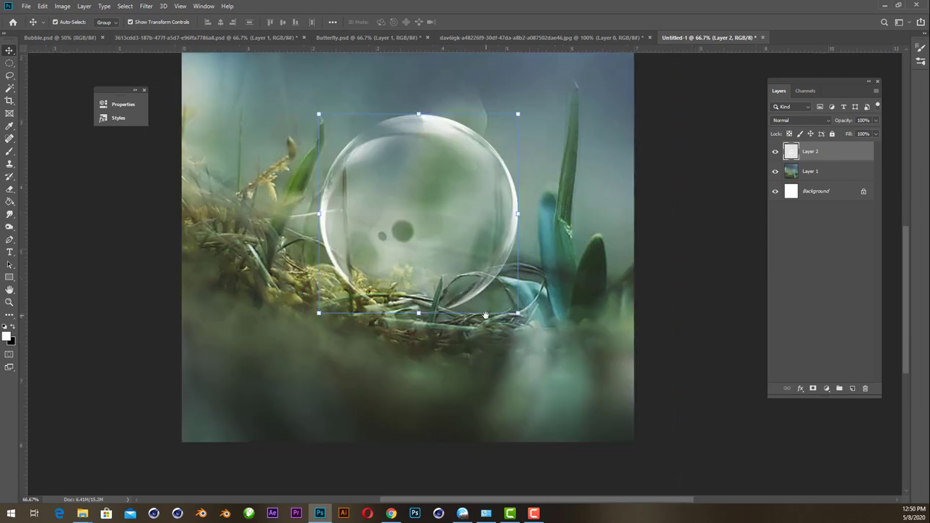
pyautogui.click(807, 181)
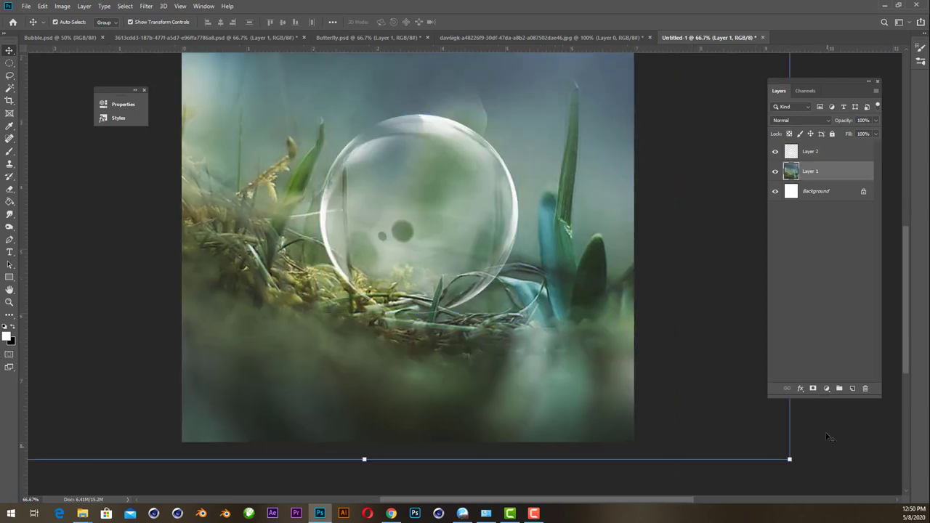
# Add a Hue/Saturation adjustment layer over the grass at Saturation +13 and Lightness −22.
pyautogui.click(826, 389)
pyautogui.click(859, 300)
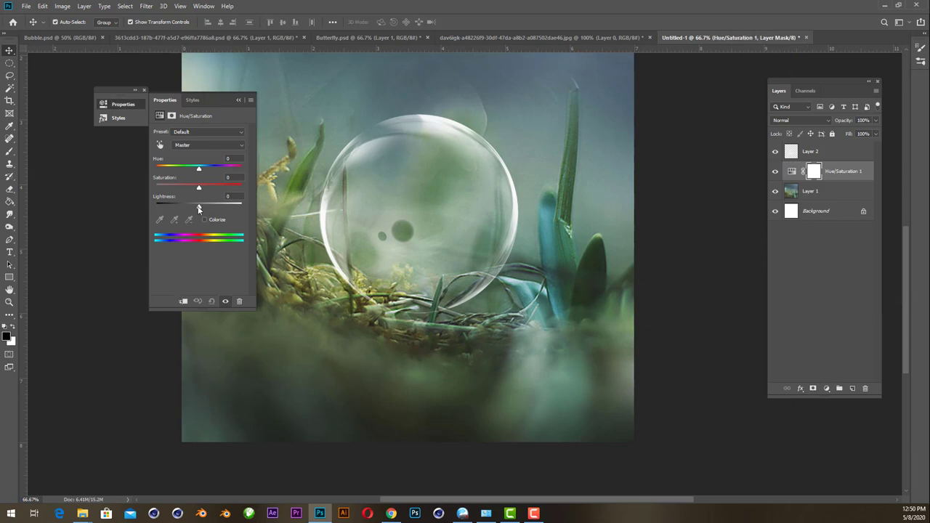
pyautogui.moveTo(199, 209); pyautogui.dragTo(191, 208)
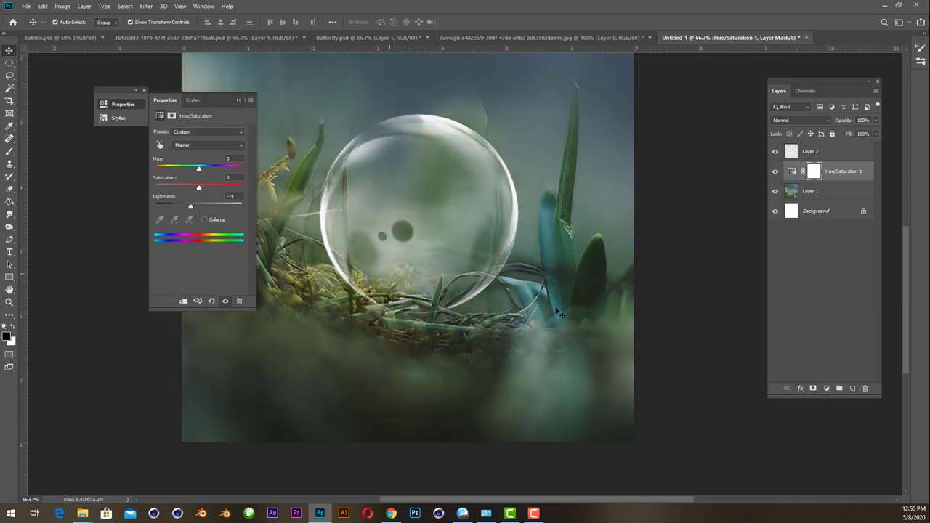
pyautogui.hotkey('ctrl', '-')
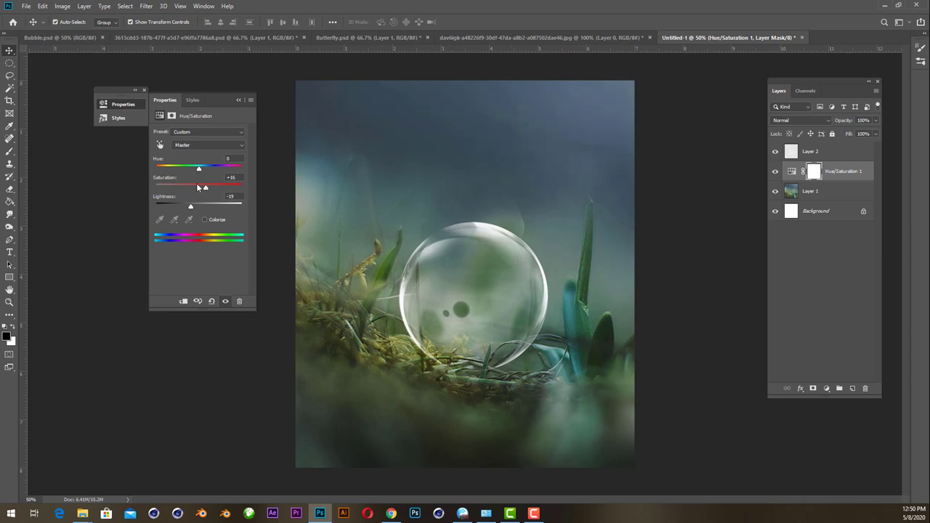
pyautogui.moveTo(197, 187); pyautogui.dragTo(182, 186)
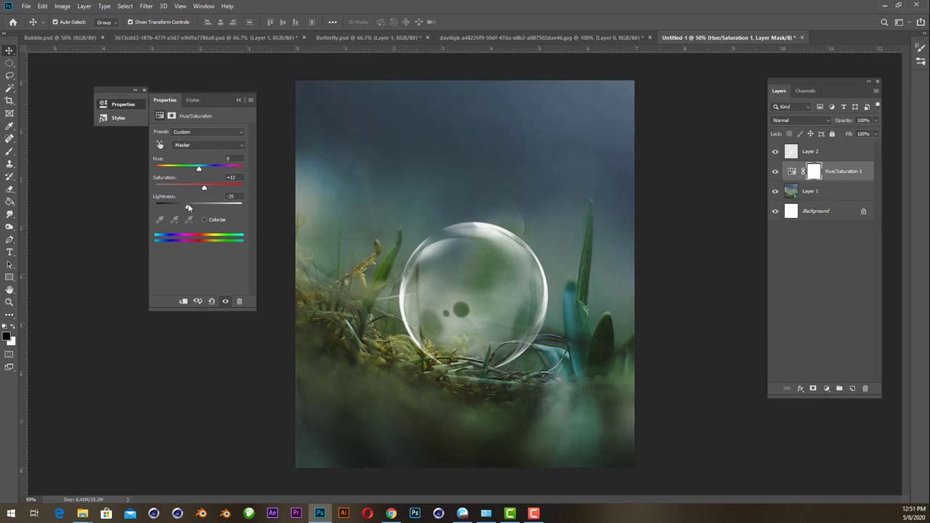
pyautogui.moveTo(189, 206); pyautogui.dragTo(189, 204)
pyautogui.click(673, 328)
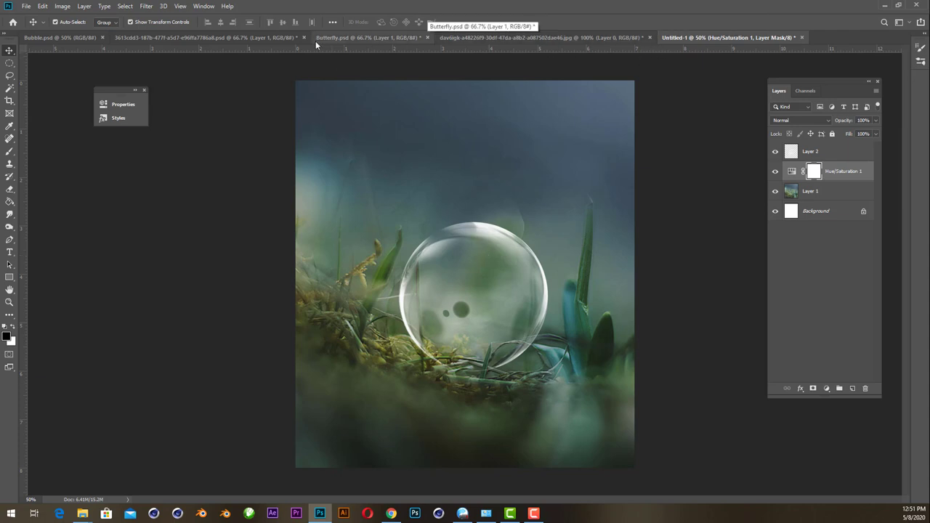
# In the woman photo, unlink Layer 1 from Layer 0 and hide the lake background.
pyautogui.click(203, 38)
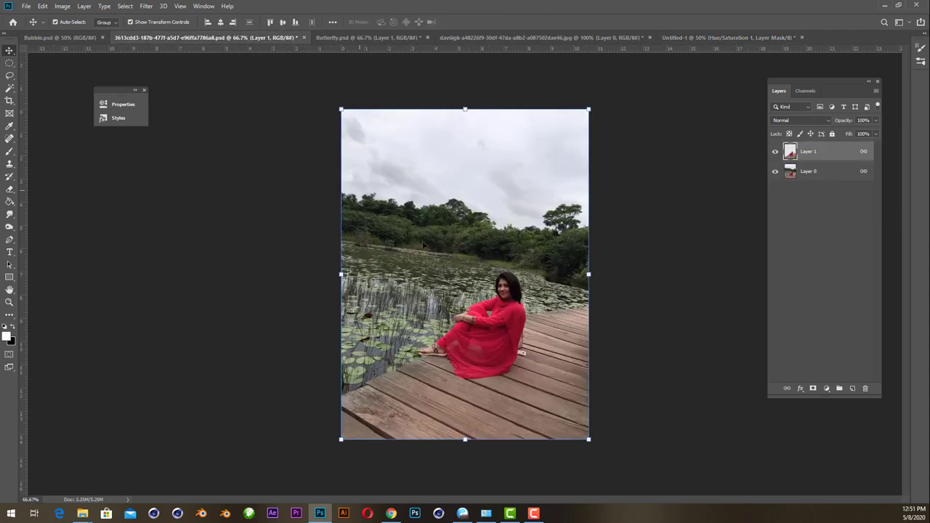
pyautogui.click(775, 171)
pyautogui.click(775, 171)
pyautogui.rightClick(840, 157)
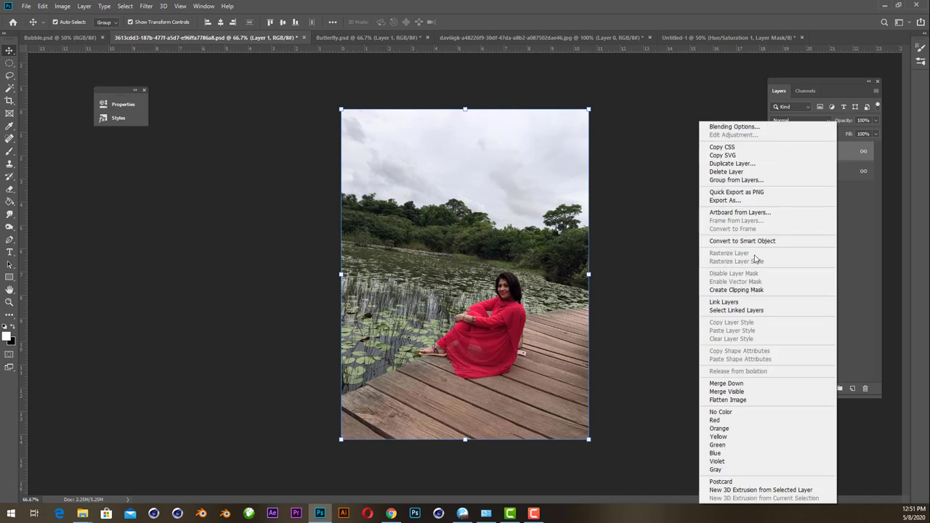
pyautogui.click(744, 304)
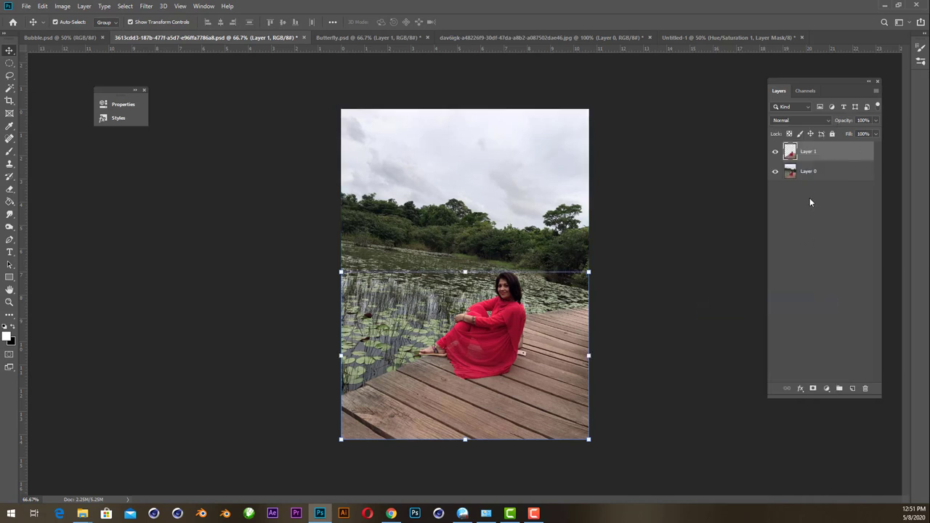
pyautogui.click(775, 172)
# Drag the cut-out woman into Untitled-1 and scale her to fit inside the bubble.
pyautogui.moveTo(510, 333)
pyautogui.mouseDown()
pyautogui.moveTo(698, 38)
pyautogui.moveTo(523, 252)
pyautogui.mouseUp()
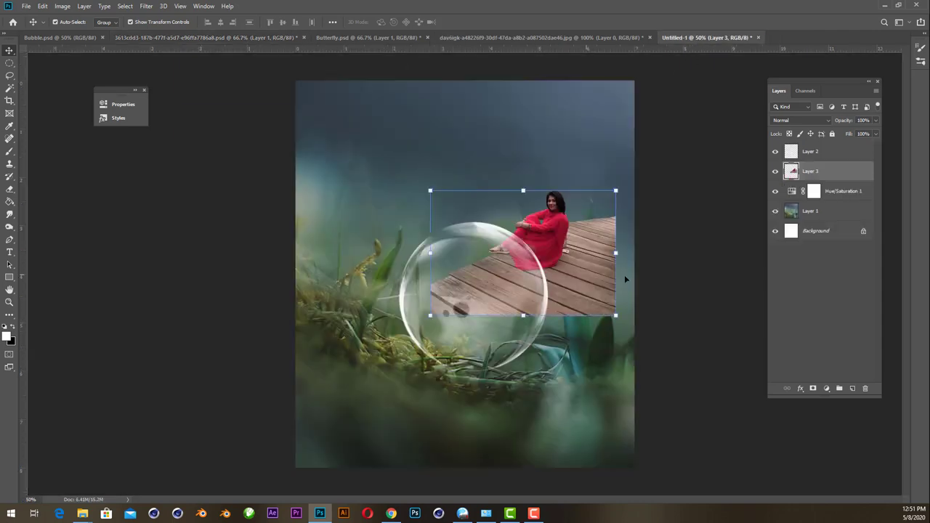
pyautogui.moveTo(592, 265); pyautogui.dragTo(523, 309)
pyautogui.moveTo(550, 260); pyautogui.dragTo(592, 240)
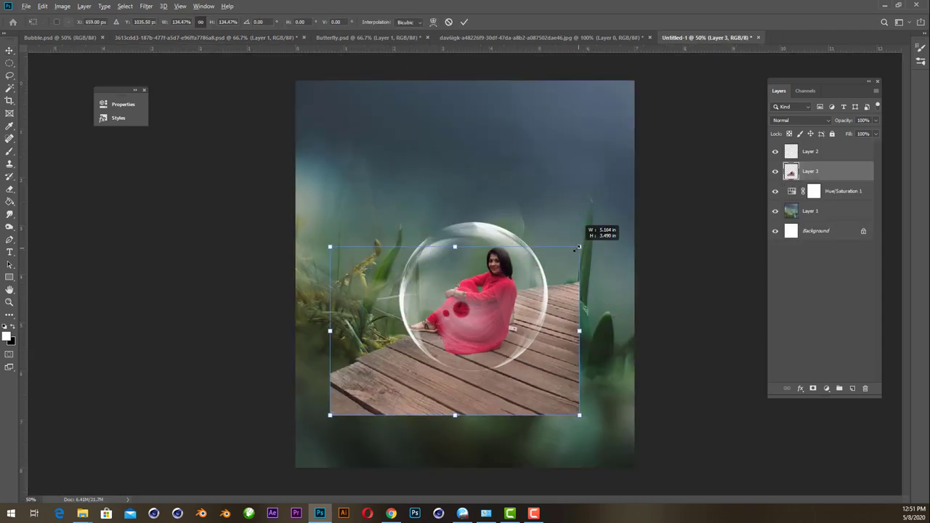
pyautogui.moveTo(556, 357); pyautogui.dragTo(564, 361)
pyautogui.press('Return')
pyautogui.hotkey('ctrl', '+')
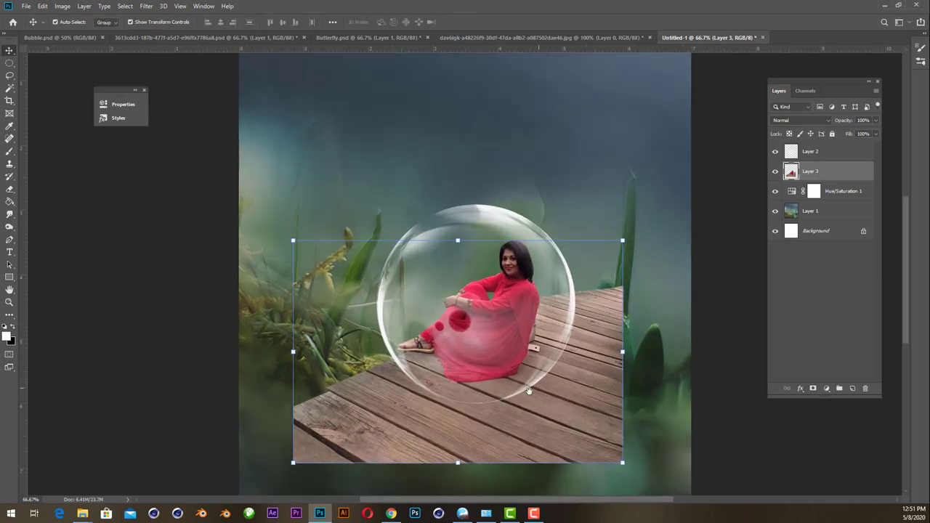
pyautogui.hotkey('ctrl', '+')
pyautogui.click(9, 63)
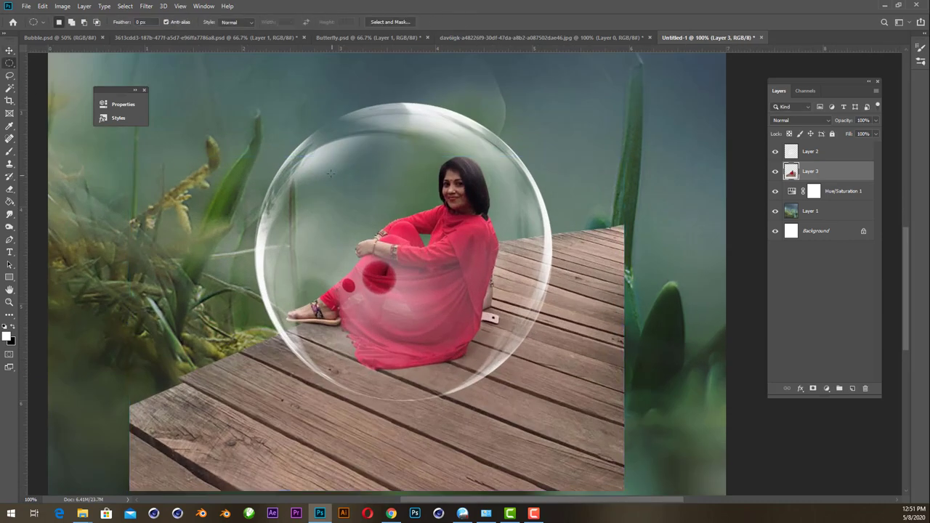
# Fit a circular selection to the bubble's rim, transforming and nudging it into place.
pyautogui.moveTo(286, 116); pyautogui.dragTo(560, 407)
pyautogui.moveTo(454, 324); pyautogui.dragTo(430, 320)
pyautogui.rightClick(421, 251)
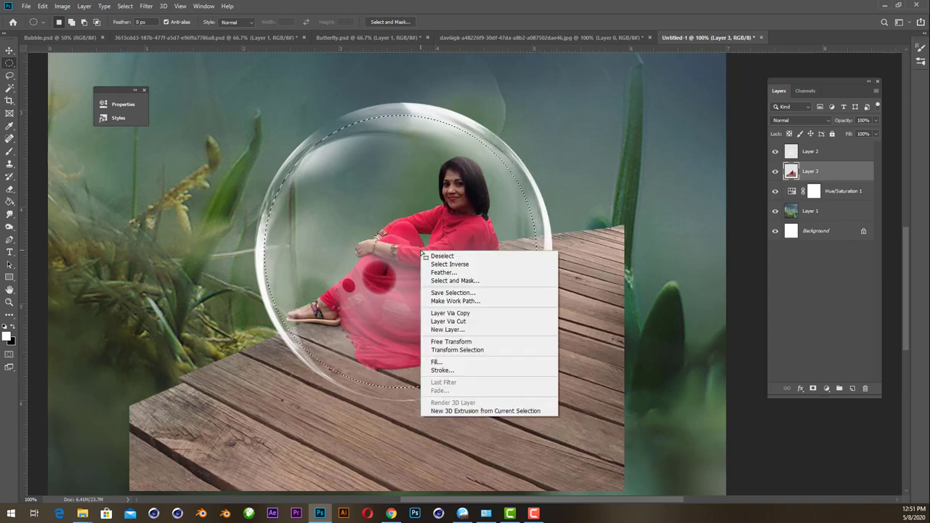
pyautogui.click(457, 350)
pyautogui.moveTo(540, 114); pyautogui.dragTo(545, 105)
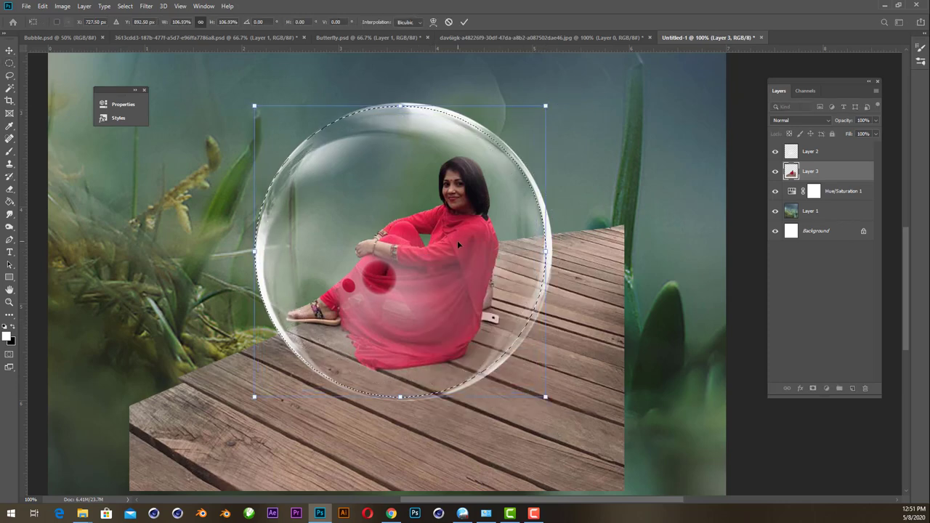
pyautogui.moveTo(464, 245); pyautogui.dragTo(460, 250)
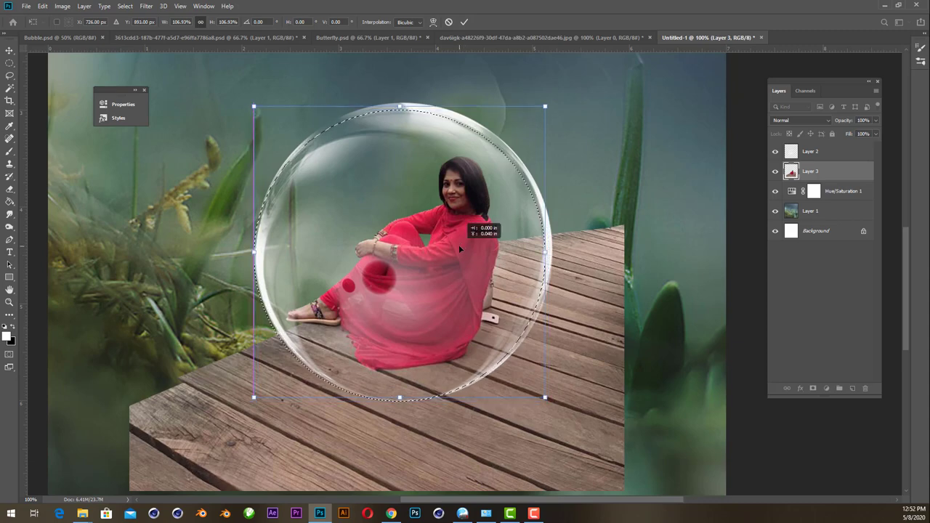
pyautogui.press('Right')
pyautogui.press('Right')
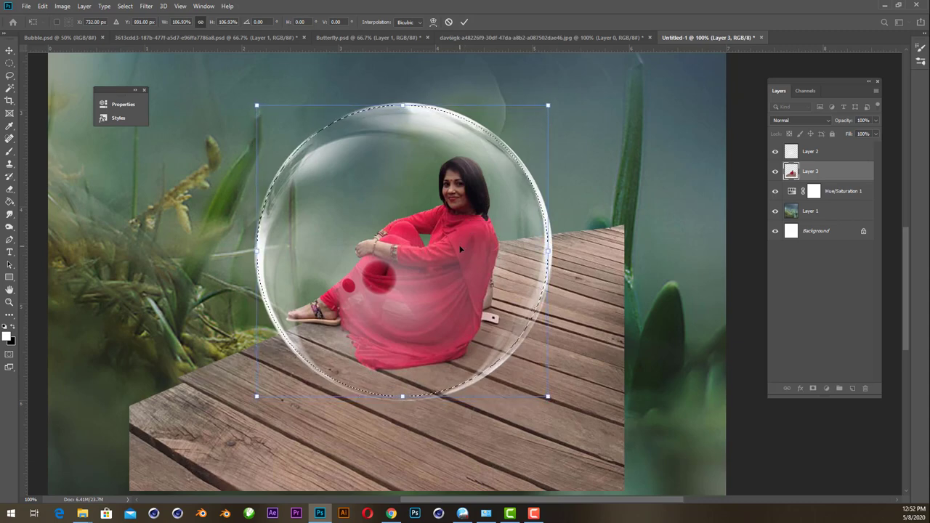
pyautogui.press('Return')
# Copy the selection to a new layer via Layer Via Copy and move original Layer 3 down.
pyautogui.rightClick(430, 253)
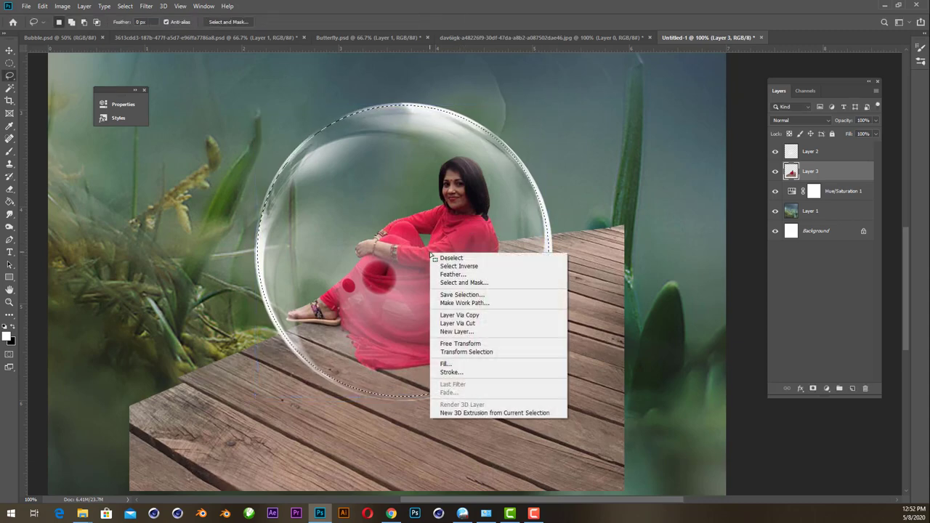
pyautogui.click(459, 315)
pyautogui.moveTo(810, 192); pyautogui.dragTo(813, 241)
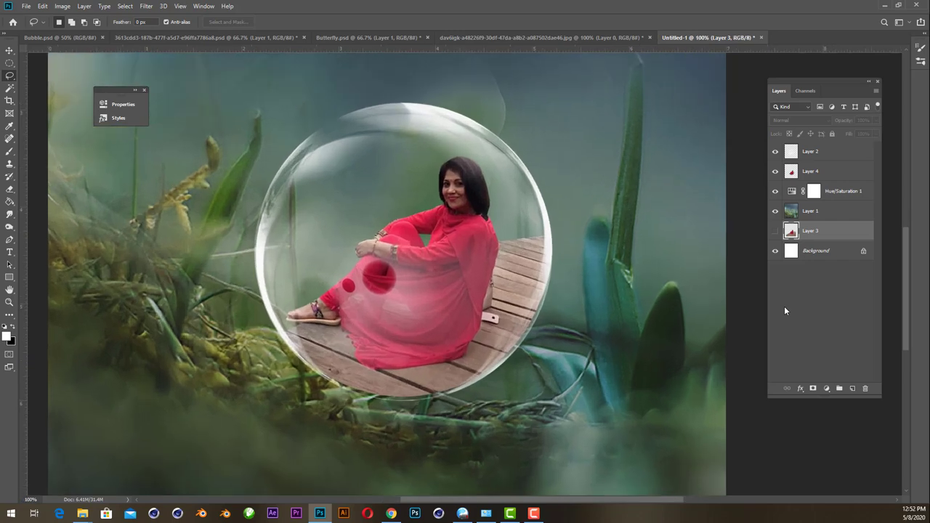
# Set the copied woman layer to 68% opacity and add a layer mask.
pyautogui.click(816, 172)
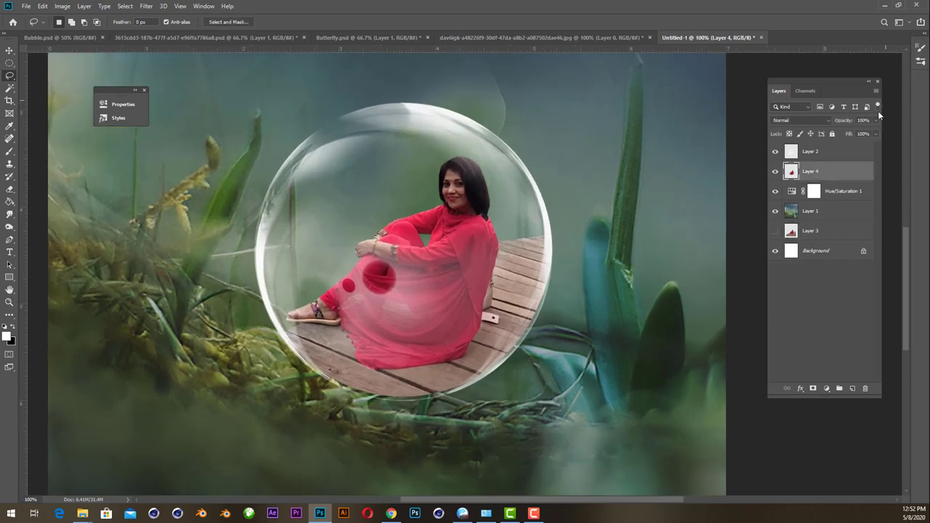
pyautogui.moveTo(875, 120); pyautogui.dragTo(862, 133)
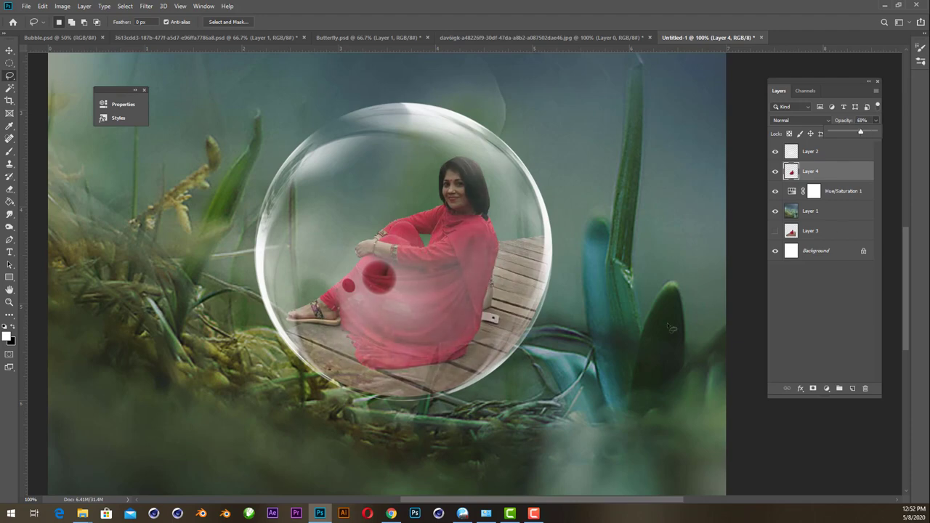
pyautogui.click(813, 388)
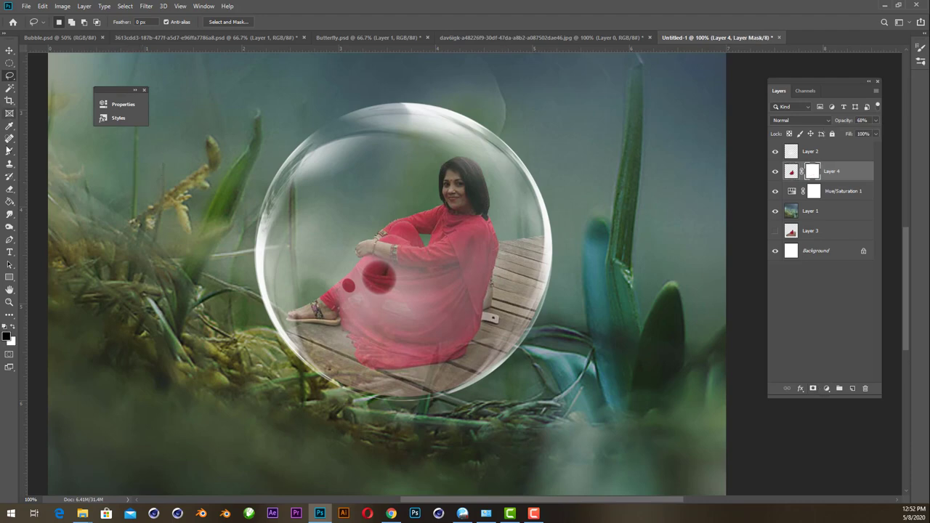
# Pick a soft round brush tip at 200 px for mask painting.
pyautogui.click(9, 151)
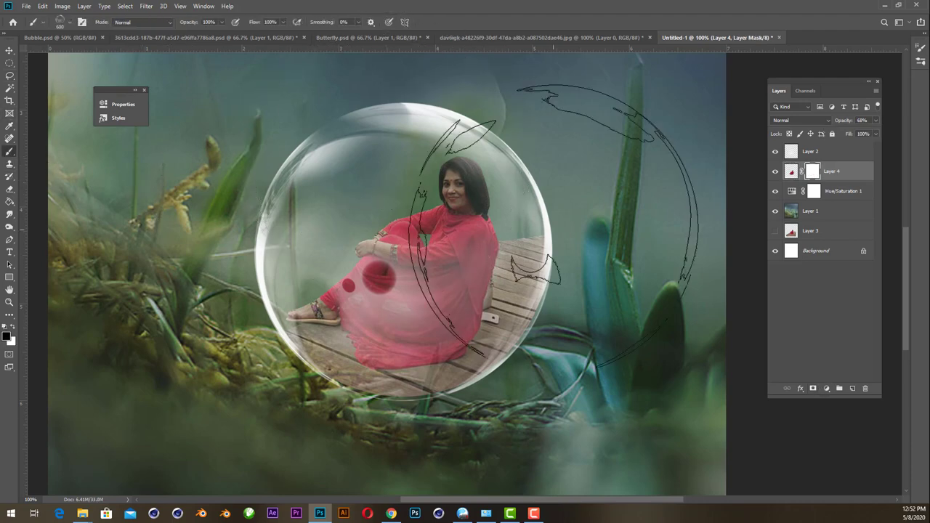
pyautogui.rightClick(600, 288)
pyautogui.click(573, 299)
pyautogui.click(552, 211)
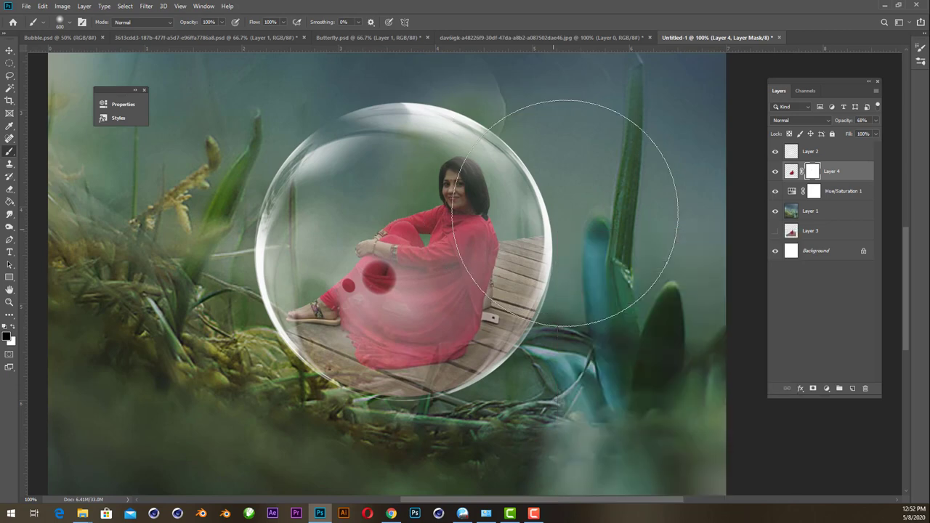
pyautogui.hotkey('ctrl', 'z')
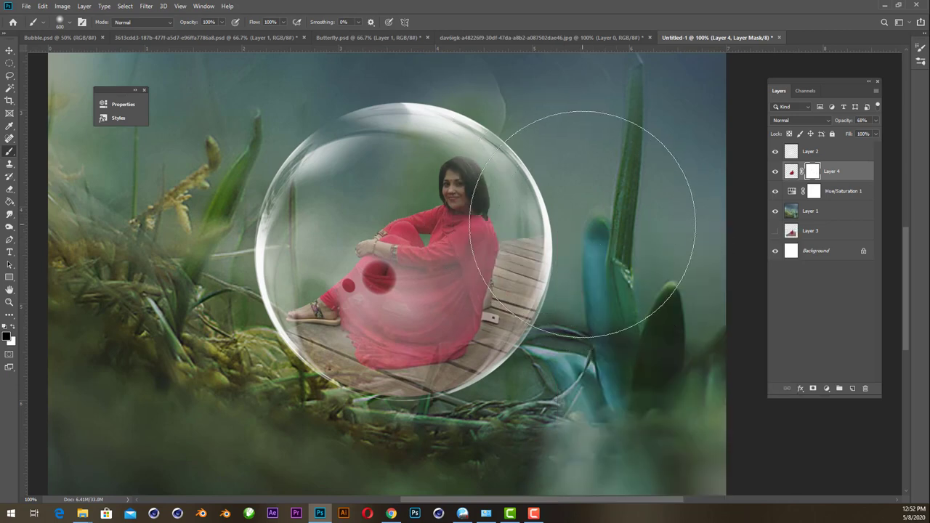
pyautogui.press('[')
pyautogui.press('[')
pyautogui.press('[')
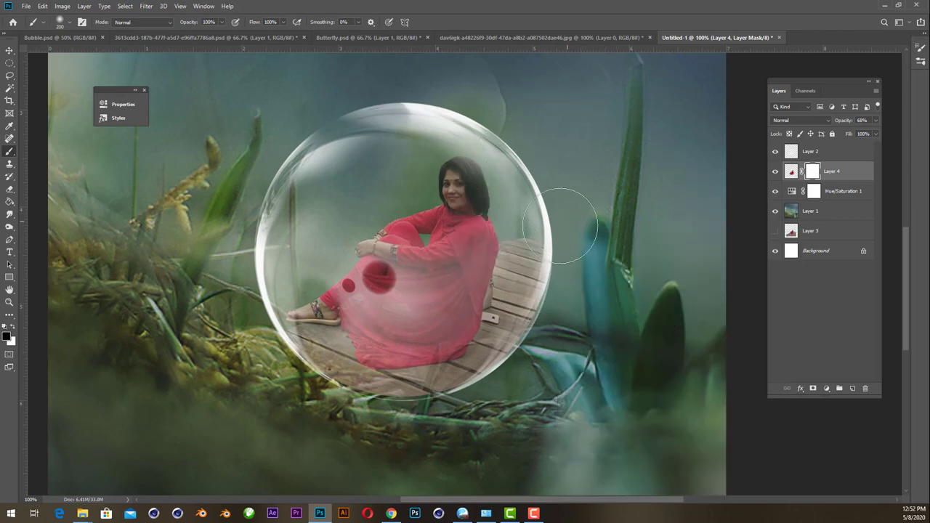
# Paint the mask to hide the deck planks at the bubble's right and bottom edges.
pyautogui.moveTo(537, 255); pyautogui.dragTo(532, 308)
pyautogui.moveTo(426, 457); pyautogui.dragTo(301, 414)
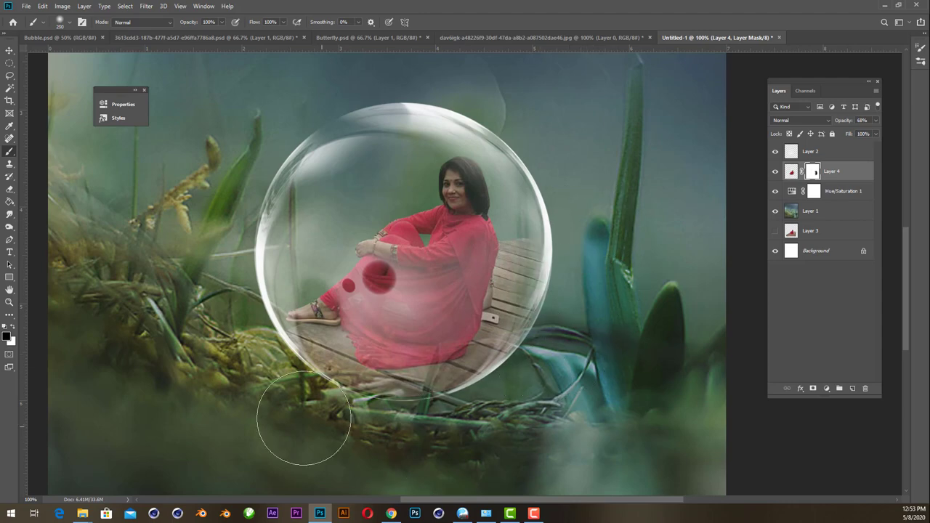
pyautogui.moveTo(550, 383); pyautogui.dragTo(373, 460)
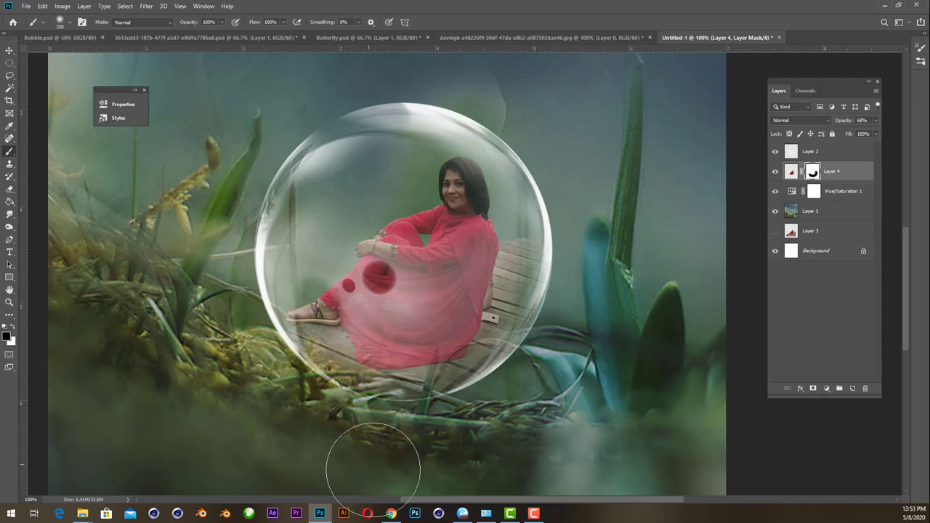
pyautogui.scroll(-1, 465, 306)
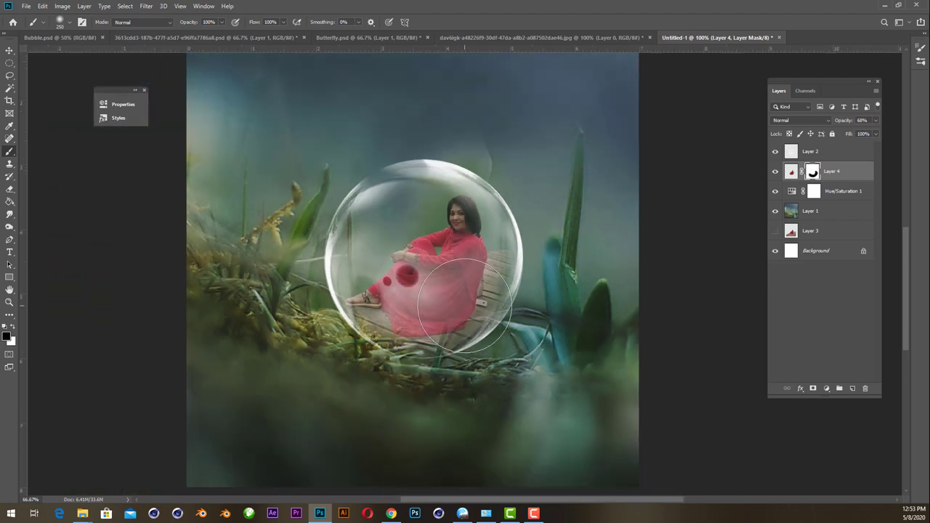
pyautogui.scroll(1, 465, 306)
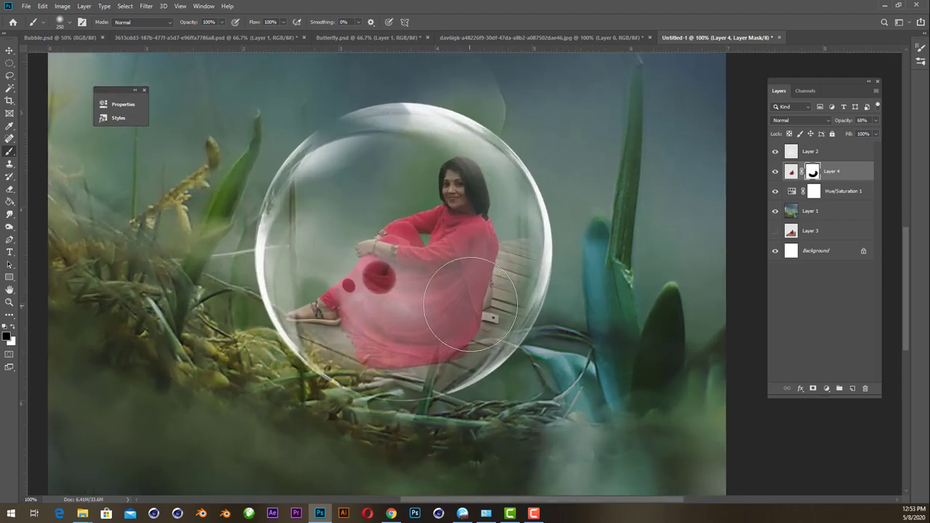
pyautogui.press('v')
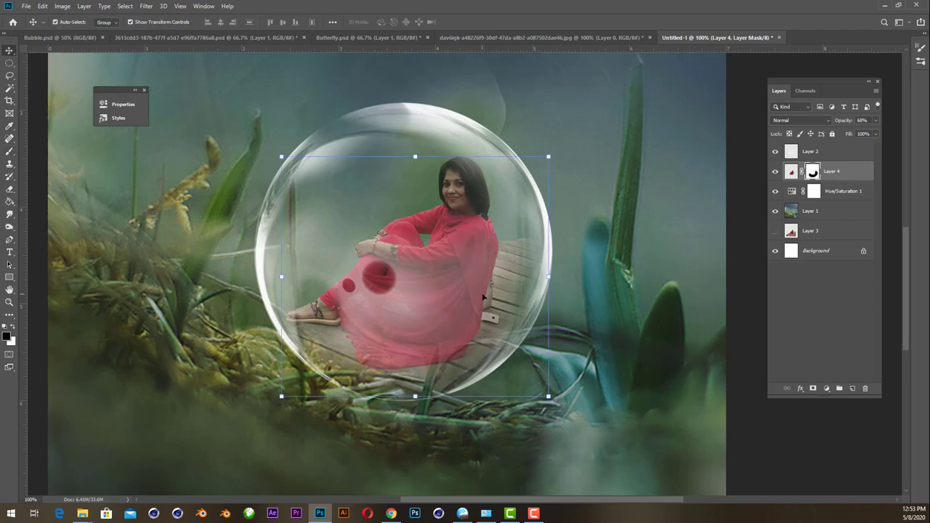
pyautogui.scroll(-1, 483, 296)
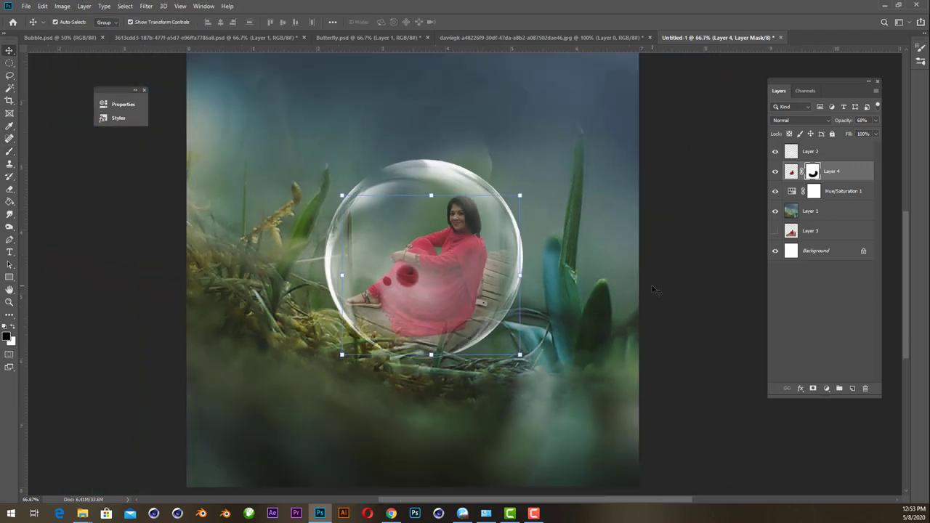
pyautogui.click(687, 240)
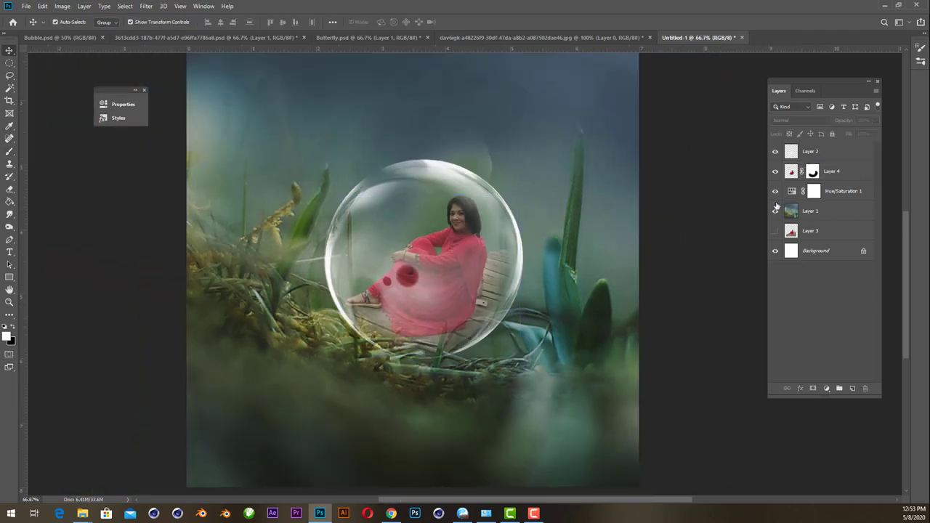
# Add a layer mask to the bubble's Layer 2 and zoom to 200% on its lower edge.
pyautogui.click(817, 152)
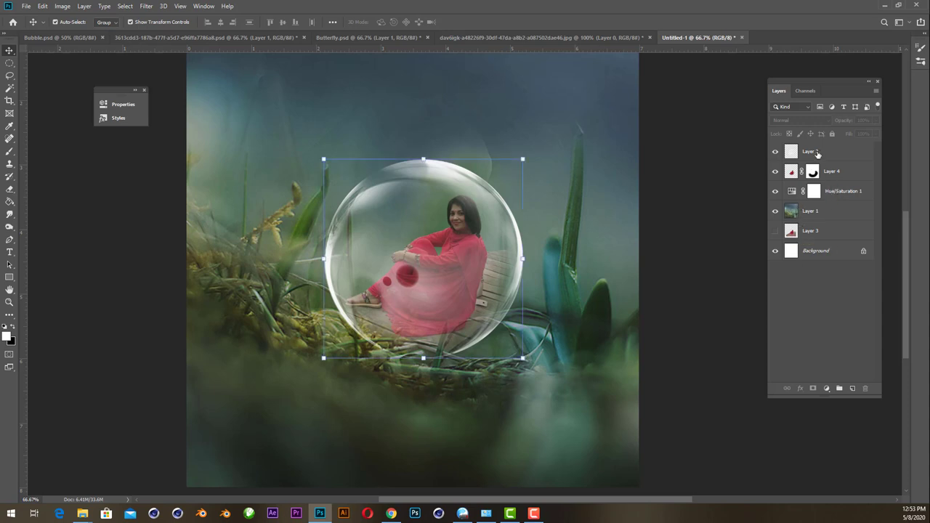
pyautogui.click(775, 152)
pyautogui.click(775, 152)
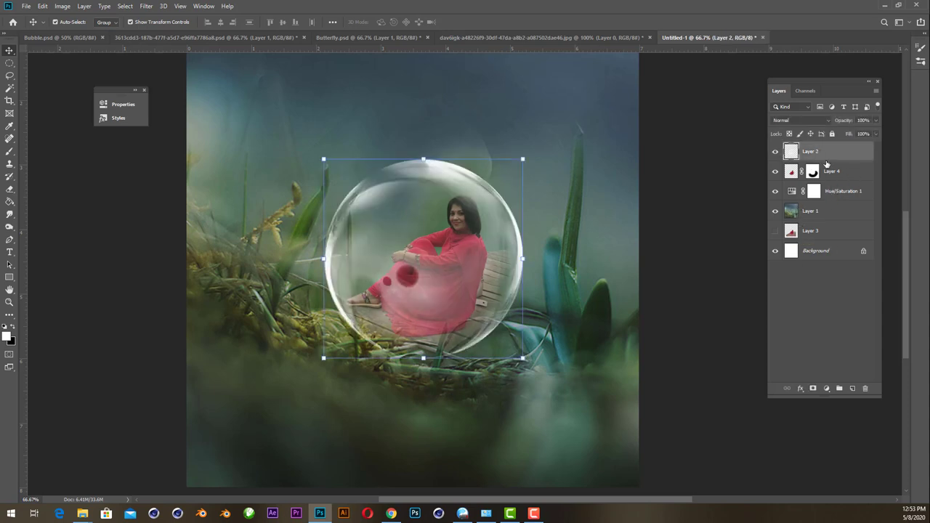
pyautogui.click(813, 389)
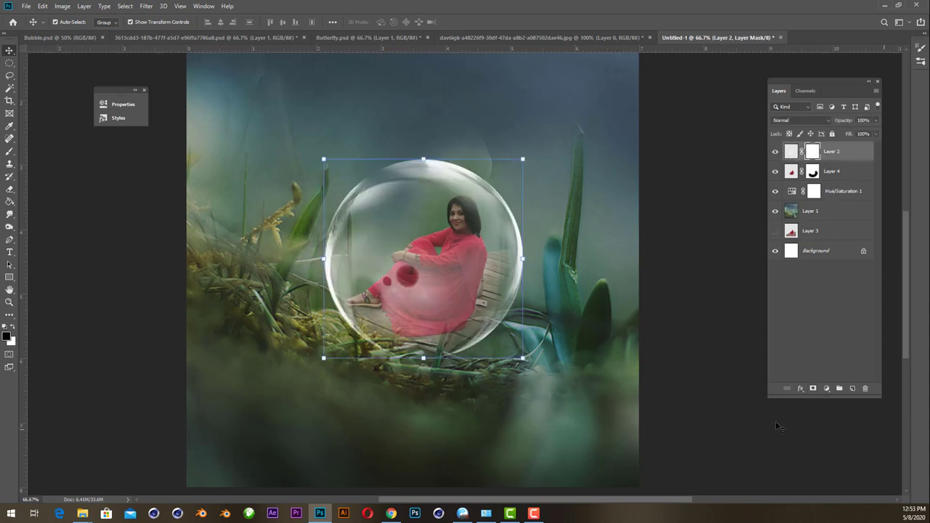
pyautogui.hotkey('ctrl', '+')
pyautogui.hotkey('ctrl', '+')
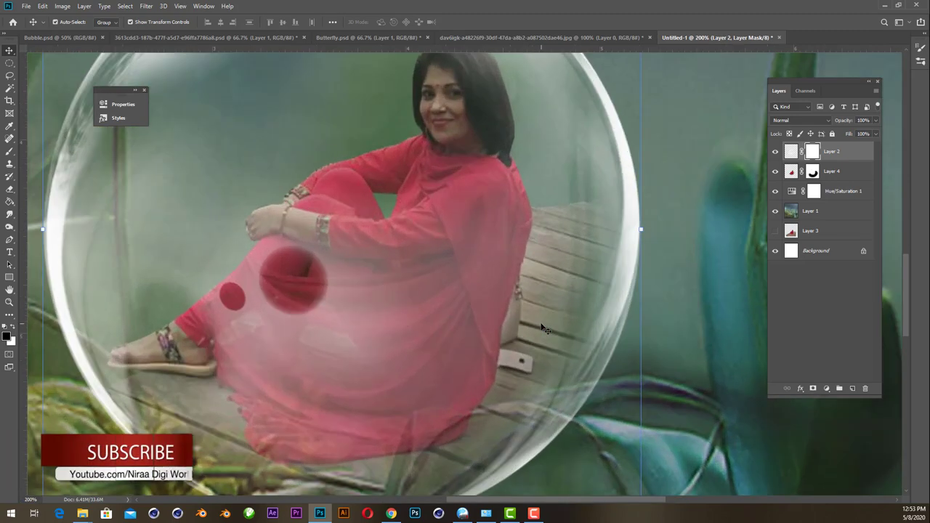
pyautogui.moveTo(327, 411); pyautogui.dragTo(405, 242)
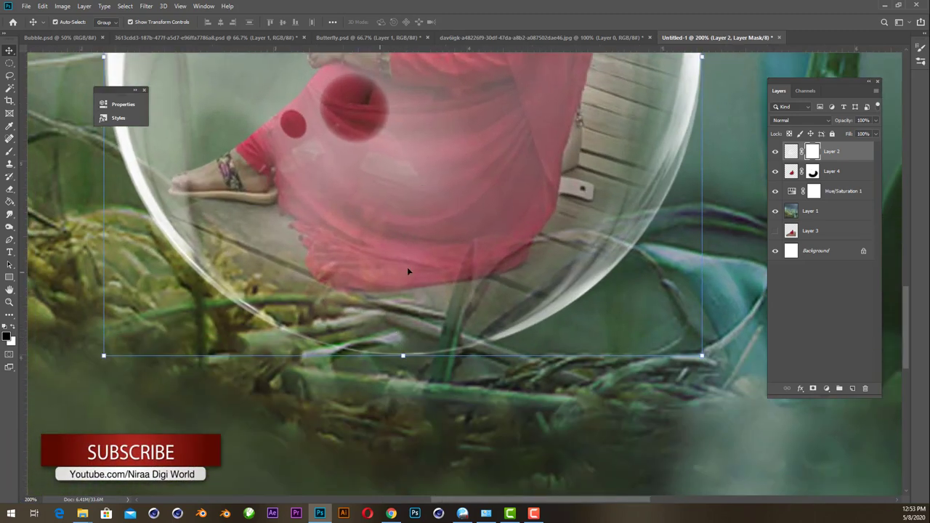
# Paint black on the bubble mask with a roughly 37 px brush to hide it over the green stem.
pyautogui.click(9, 151)
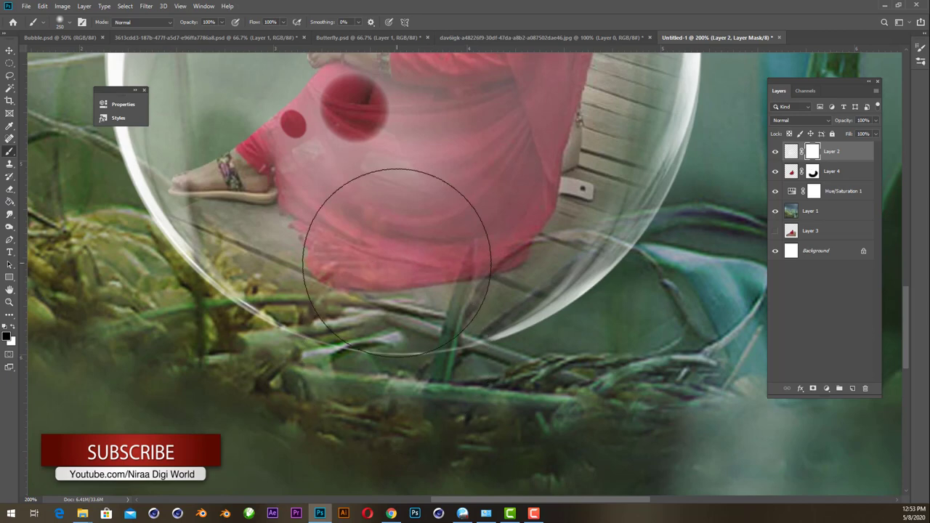
pyautogui.rightClick(397, 262)
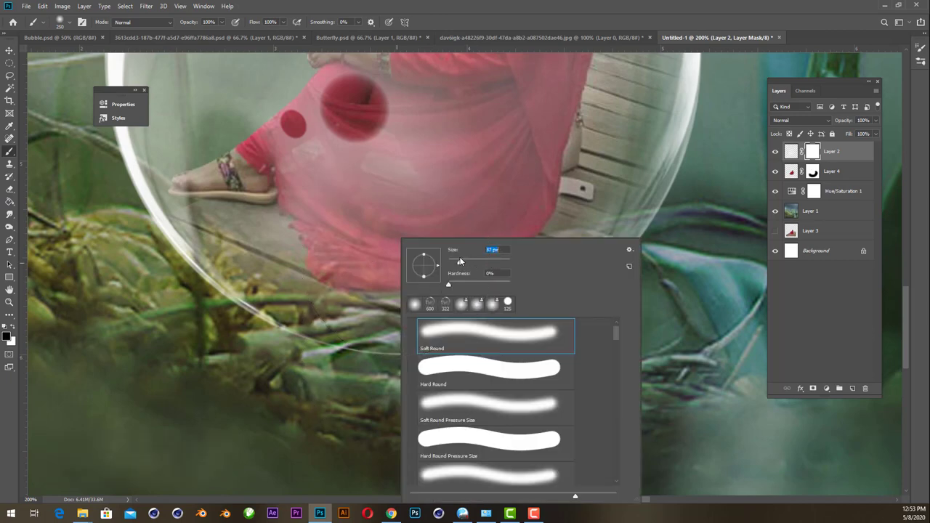
pyautogui.click(332, 387)
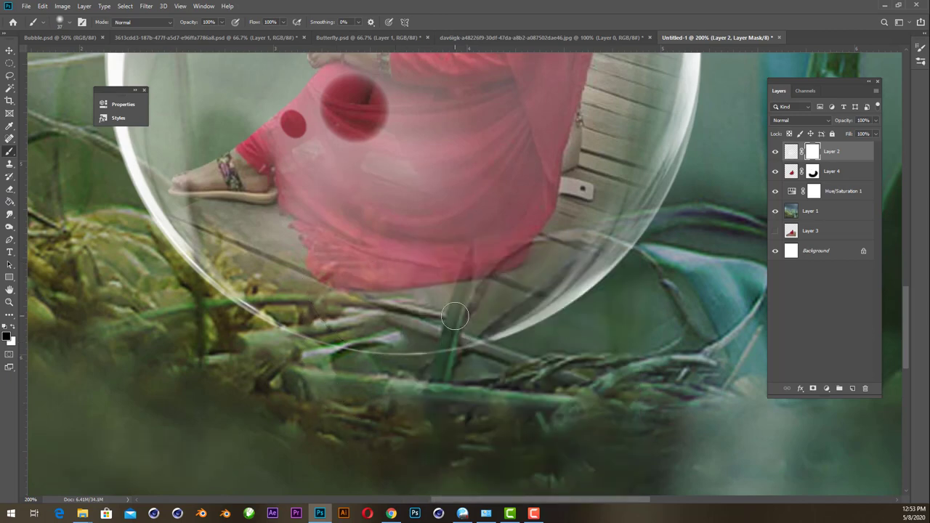
pyautogui.press('[')
pyautogui.press('[')
pyautogui.press('[')
pyautogui.press(']')
pyautogui.moveTo(469, 268); pyautogui.dragTo(472, 247)
# Paint both masks so grass shows over the pink dress, the bubble rim and the dress hem.
pyautogui.click(812, 172)
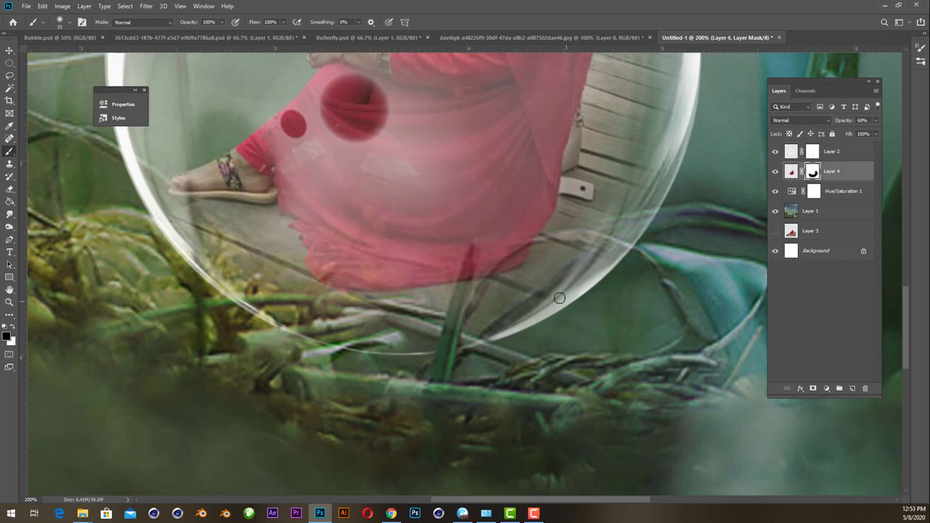
pyautogui.moveTo(447, 319); pyautogui.dragTo(478, 242)
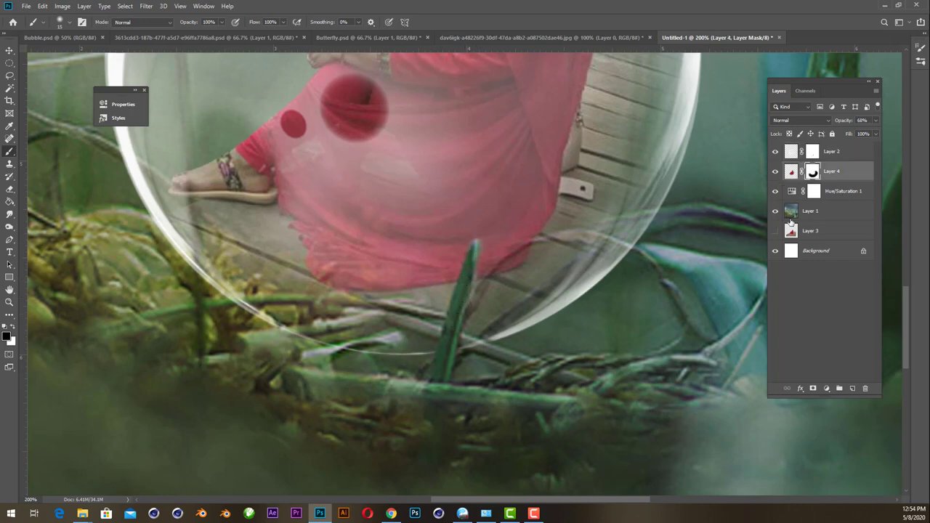
pyautogui.click(814, 151)
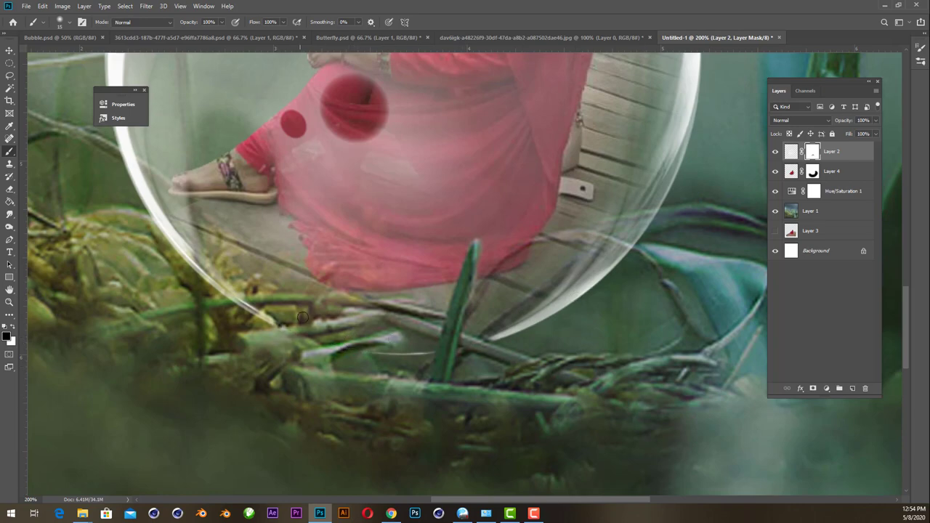
pyautogui.moveTo(222, 293)
pyautogui.mouseDown()
pyautogui.moveTo(244, 302)
pyautogui.moveTo(235, 302)
pyautogui.mouseUp()
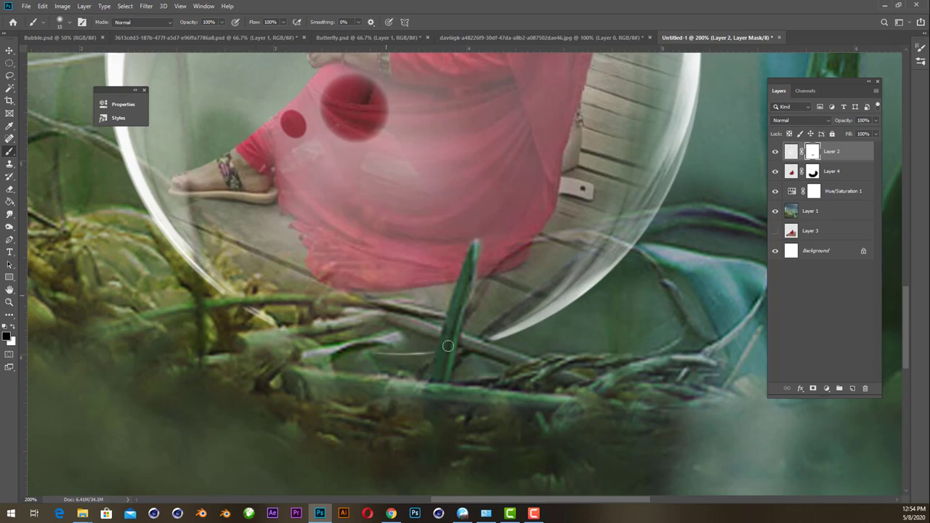
pyautogui.click(811, 172)
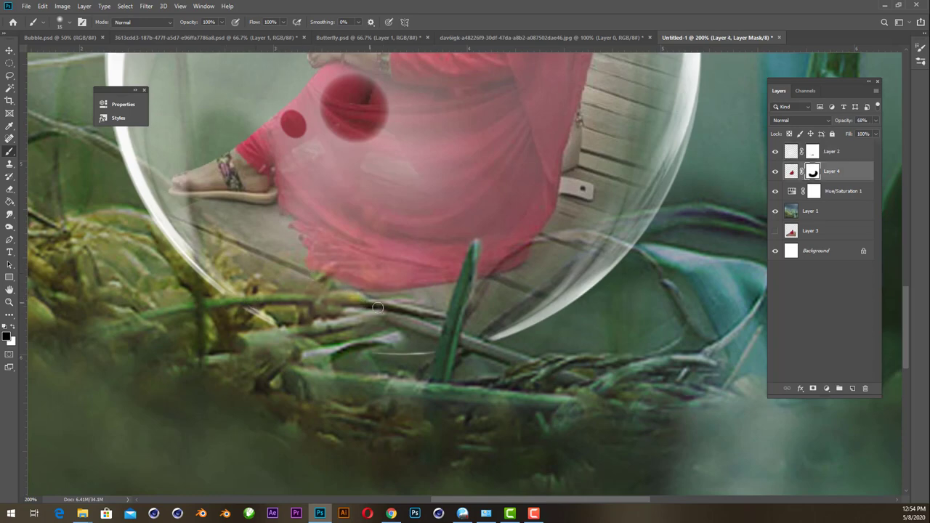
pyautogui.moveTo(321, 278)
pyautogui.mouseDown()
pyautogui.moveTo(403, 295)
pyautogui.moveTo(323, 292)
pyautogui.mouseUp()
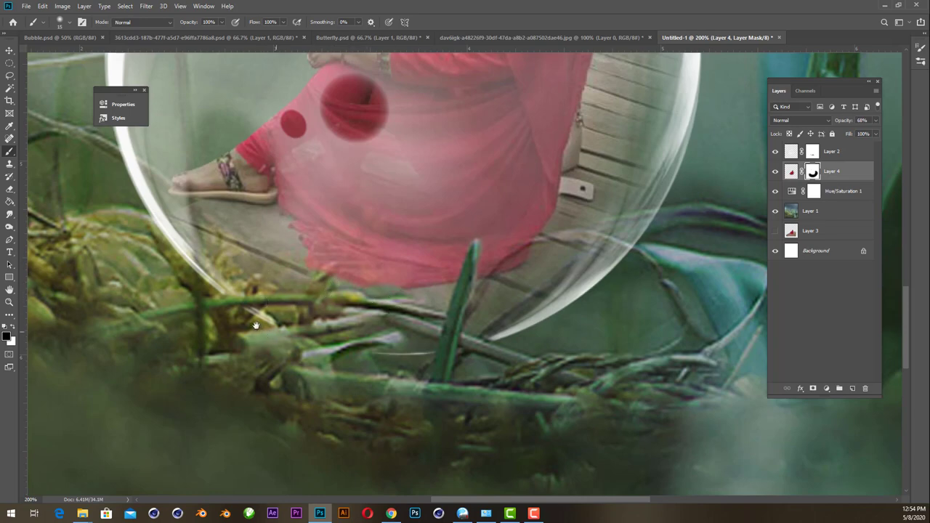
# Check the woman layer, then paint the grass blade back over the bubble's lower edge.
pyautogui.hscroll(-3, 276, 258)
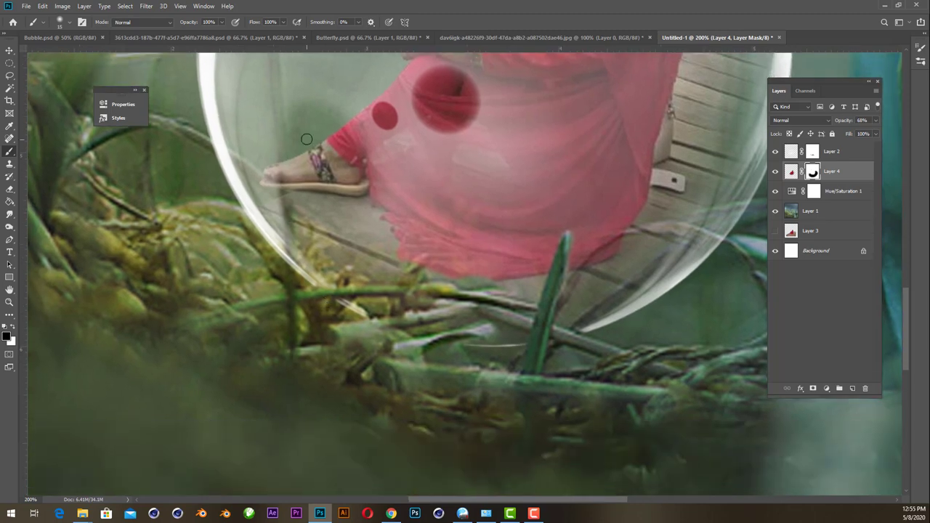
pyautogui.hotkey('ctrl', '-')
pyautogui.hotkey('ctrl', '-')
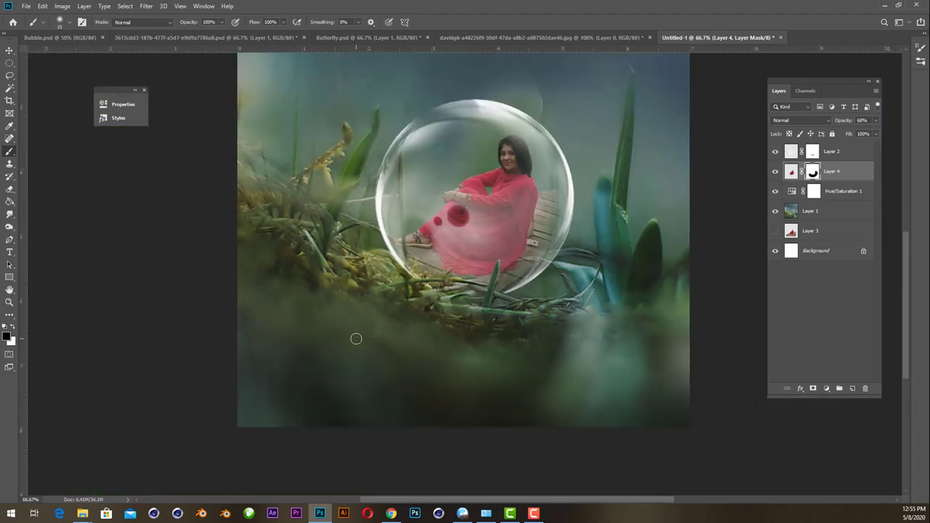
pyautogui.hotkey('ctrl', '+')
pyautogui.hotkey('ctrl', '+')
pyautogui.moveTo(436, 323); pyautogui.dragTo(286, 318)
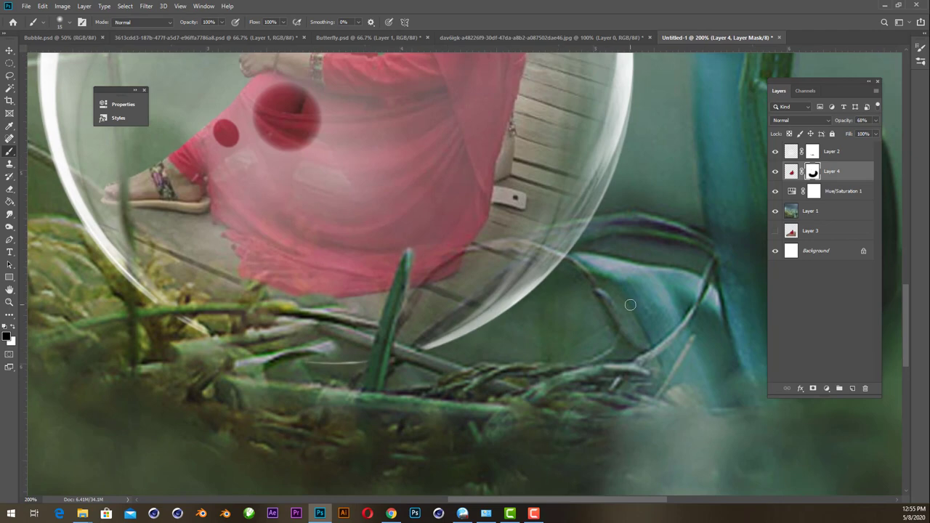
pyautogui.click(775, 172)
pyautogui.click(774, 171)
pyautogui.click(774, 172)
pyautogui.click(774, 172)
pyautogui.click(812, 151)
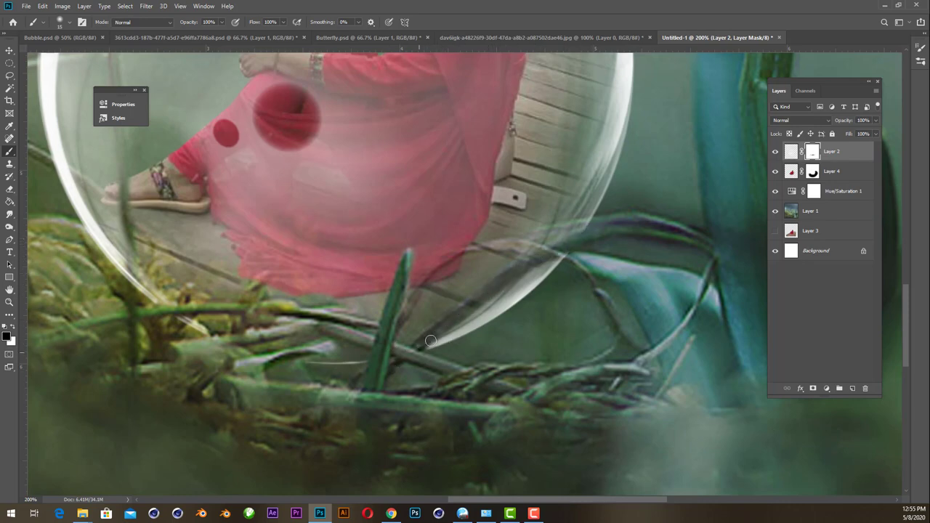
pyautogui.moveTo(429, 343)
pyautogui.mouseDown()
pyautogui.moveTo(518, 266)
pyautogui.moveTo(568, 241)
pyautogui.mouseUp()
# On Layer 4's mask, softly blend grass over the bubble's right edge with a 25 px brush at 18% opacity.
pyautogui.click(808, 173)
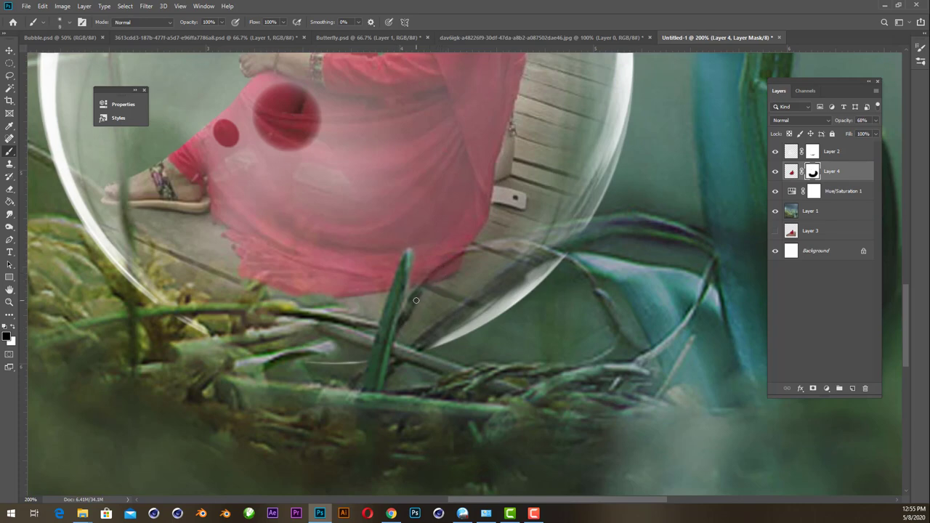
pyautogui.moveTo(480, 247); pyautogui.dragTo(461, 257)
pyautogui.hotkey('ctrl', 'z')
pyautogui.press(']')
pyautogui.press(']')
pyautogui.press(']')
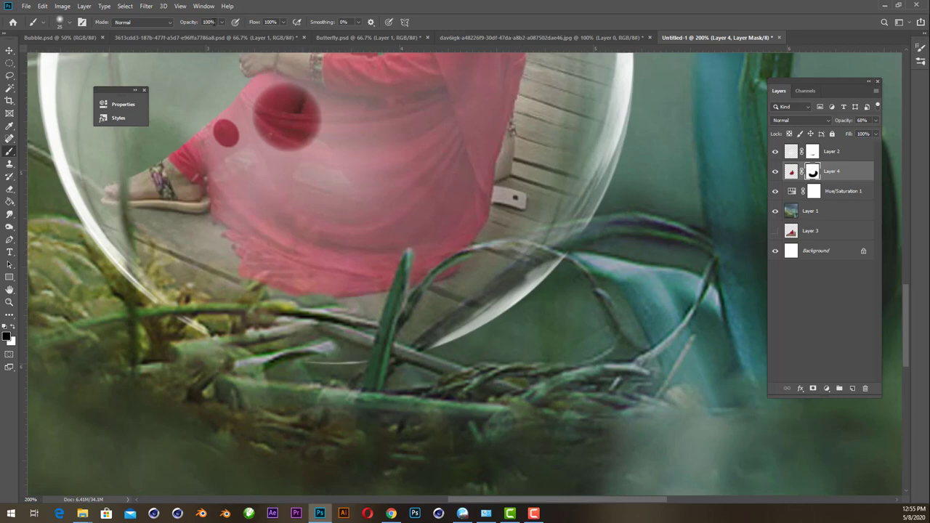
pyautogui.press('1')
pyautogui.press('8')
pyautogui.moveTo(542, 258); pyautogui.dragTo(575, 239)
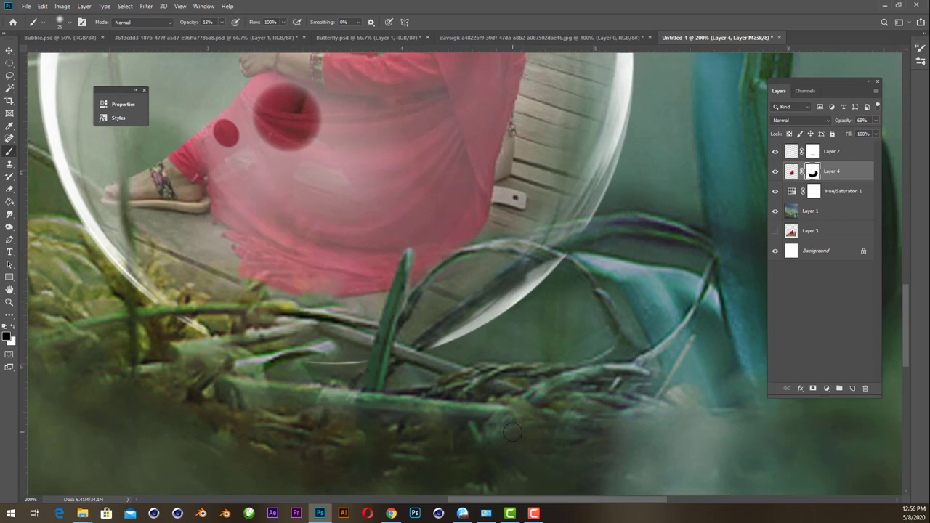
pyautogui.hotkey('ctrl', '-')
pyautogui.hotkey('ctrl', '-')
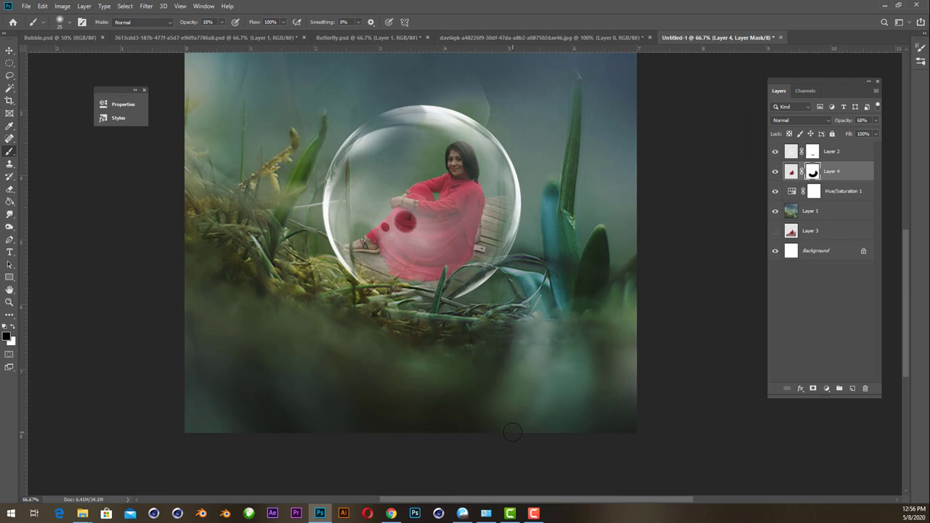
pyautogui.hotkey('ctrl', '-')
# Group Layer 2 through Hue/Saturation 1 into a new group named Girl.
pyautogui.press('v')
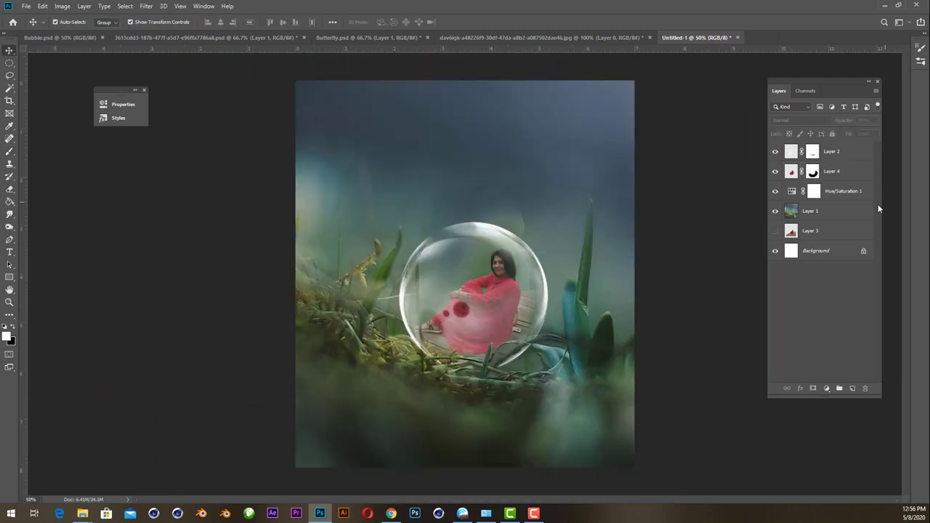
pyautogui.click(855, 194)
pyautogui.keyDown('shift'); pyautogui.click(840, 159); pyautogui.keyUp('shift')
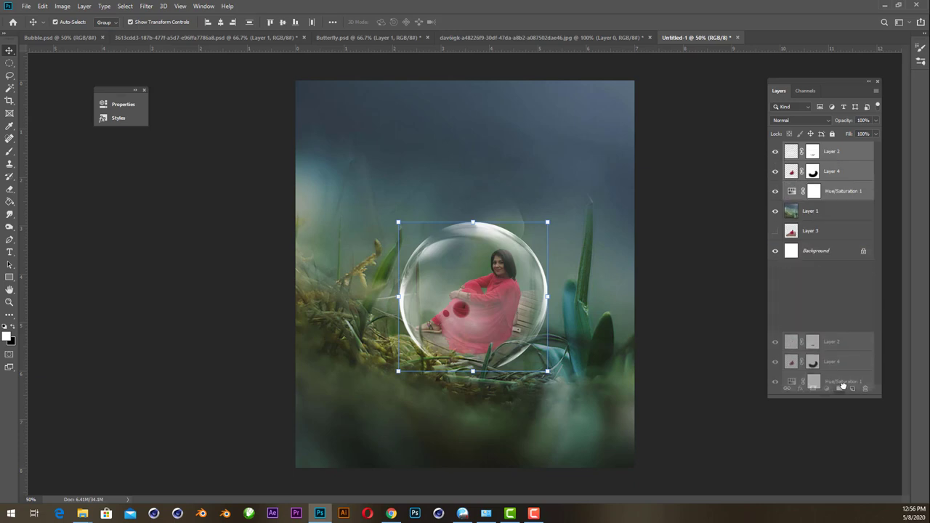
pyautogui.moveTo(836, 199); pyautogui.dragTo(839, 388)
pyautogui.doubleClick(810, 148)
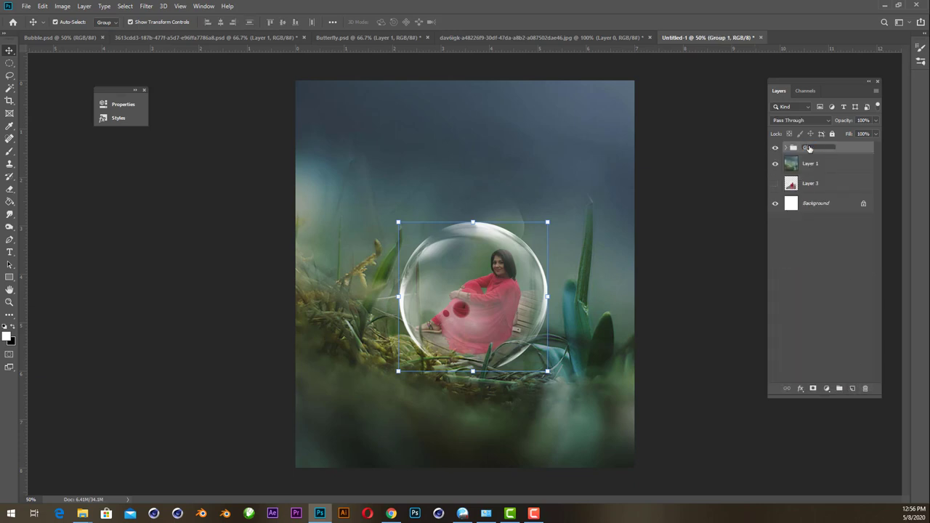
pyautogui.write('Girl')
pyautogui.press('Return')
# Enable Auto-Select, deselect the group, and bring up the Butterfly.psd document.
pyautogui.press('ctrl')
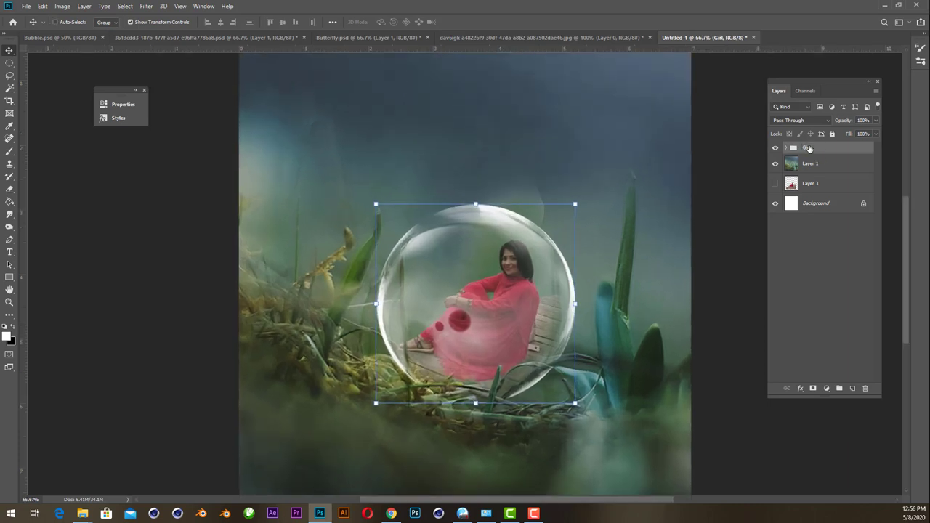
pyautogui.press('ctrl')
pyautogui.click(706, 234)
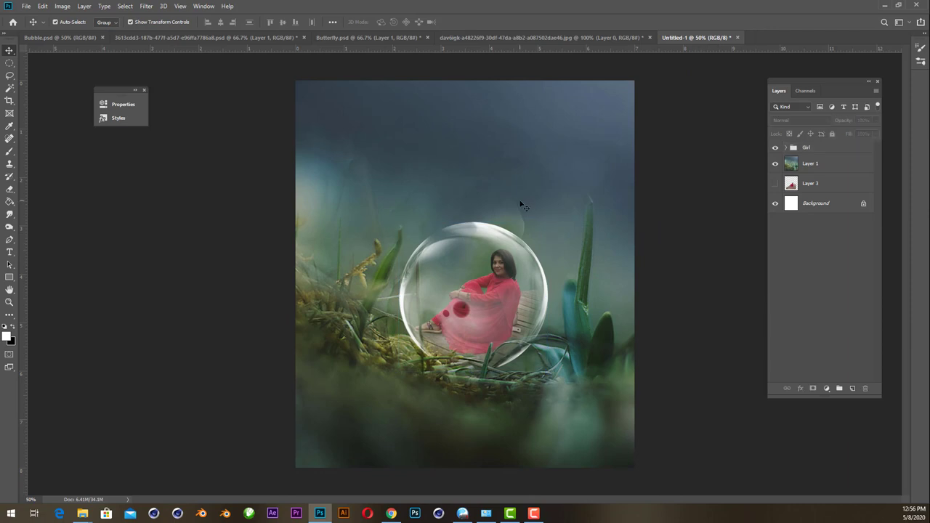
pyautogui.click(346, 39)
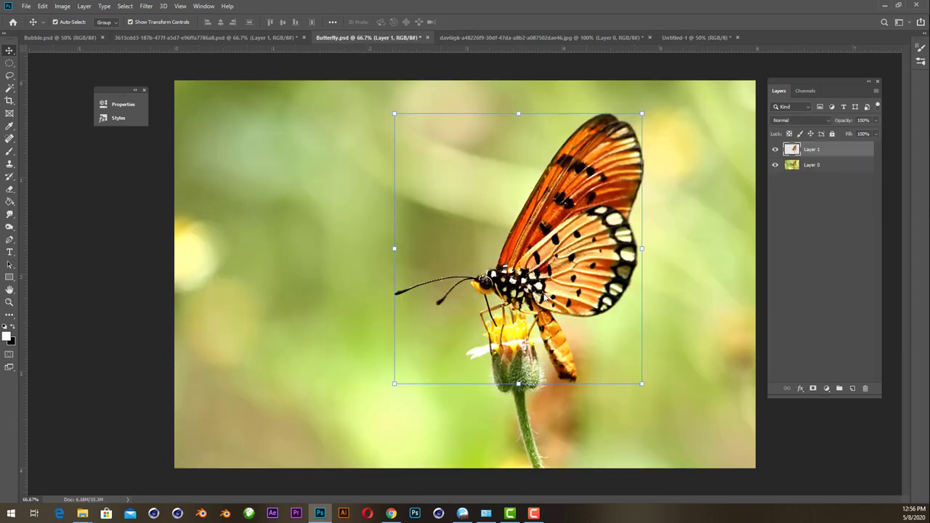
# Hide the butterfly photo's Layer 0 and drag the butterfly into Untitled-1.
pyautogui.moveTo(611, 236); pyautogui.dragTo(433, 197)
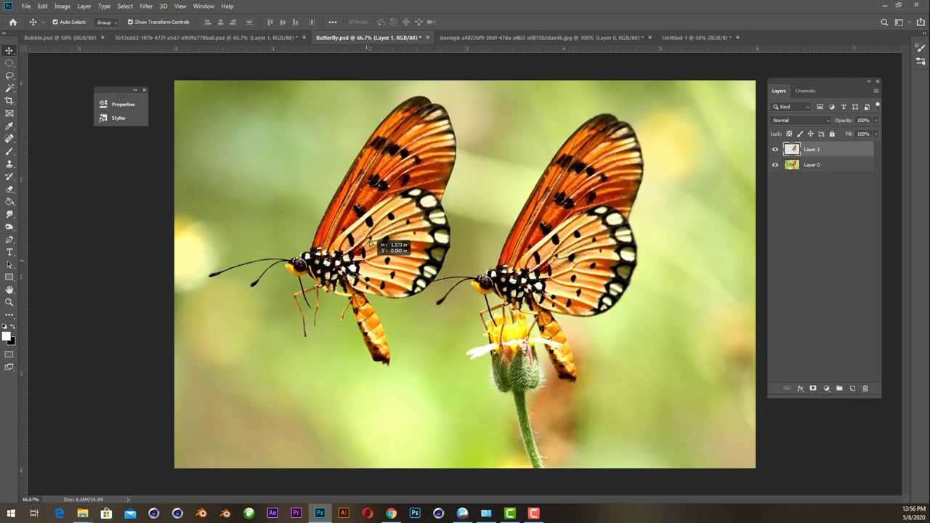
pyautogui.click(774, 165)
pyautogui.moveTo(401, 234)
pyautogui.mouseDown()
pyautogui.moveTo(481, 268)
pyautogui.moveTo(600, 155)
pyautogui.moveTo(542, 217)
pyautogui.mouseUp()
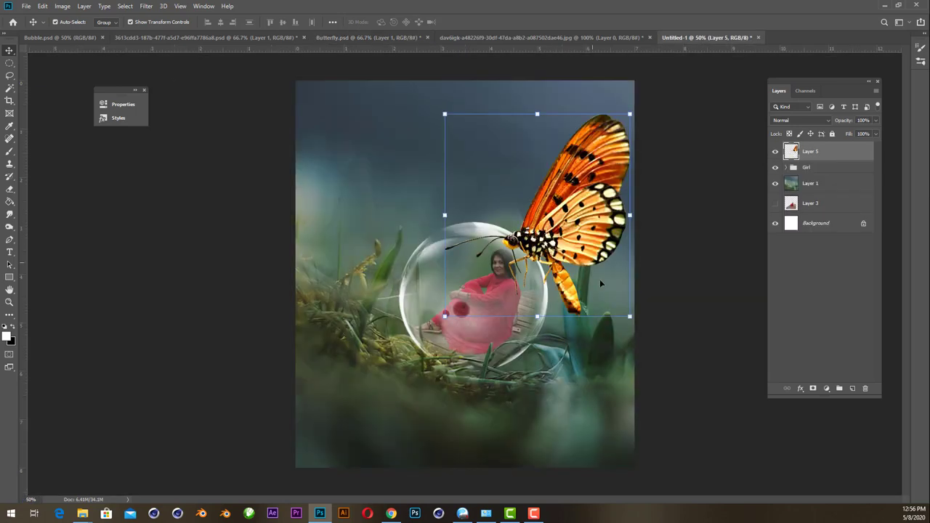
# Scale the butterfly to 50.51%, tilt it about 10°, and set it on the bubble's upper-right rim.
pyautogui.moveTo(629, 114); pyautogui.dragTo(587, 158)
pyautogui.hotkey('ctrl', '+')
pyautogui.hotkey('ctrl', '+')
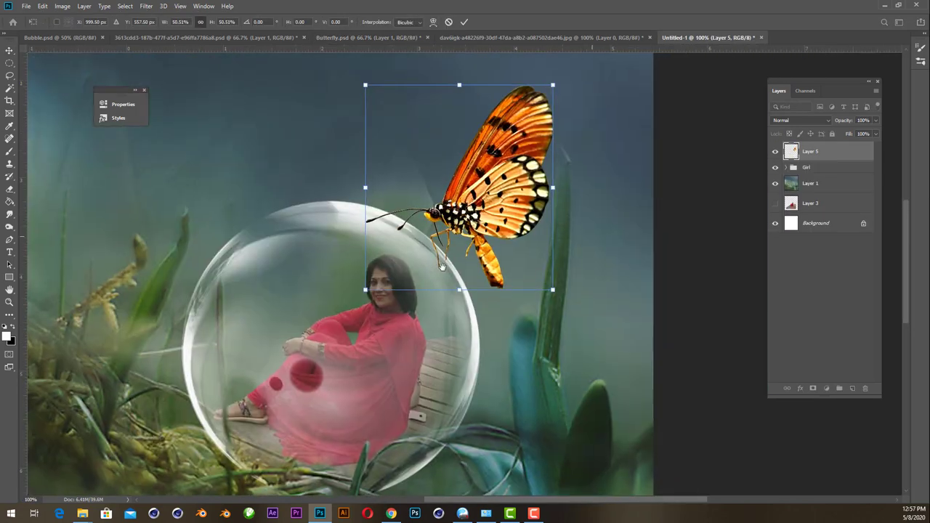
pyautogui.moveTo(475, 196); pyautogui.dragTo(479, 236)
pyautogui.moveTo(574, 330); pyautogui.dragTo(561, 357)
pyautogui.hotkey('ctrl', '+')
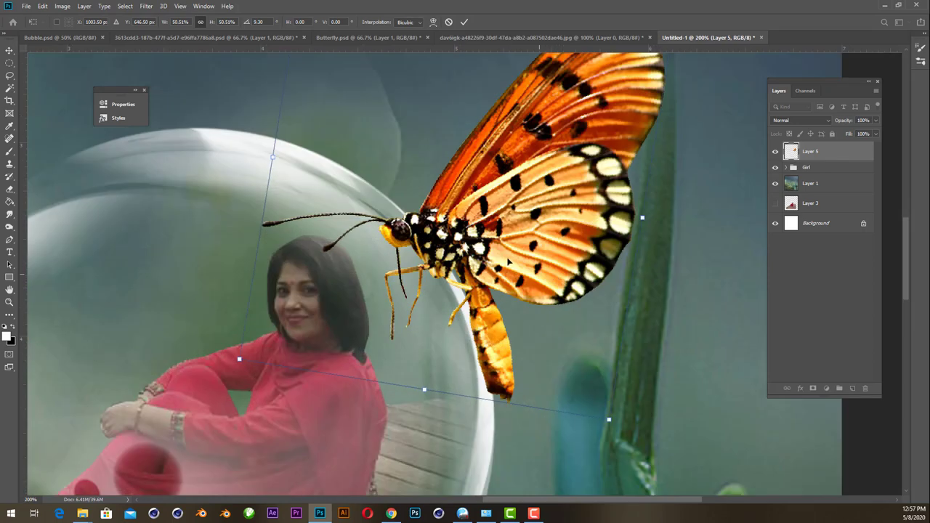
pyautogui.moveTo(494, 218)
pyautogui.mouseDown()
pyautogui.moveTo(493, 197)
pyautogui.moveTo(507, 201)
pyautogui.mouseUp()
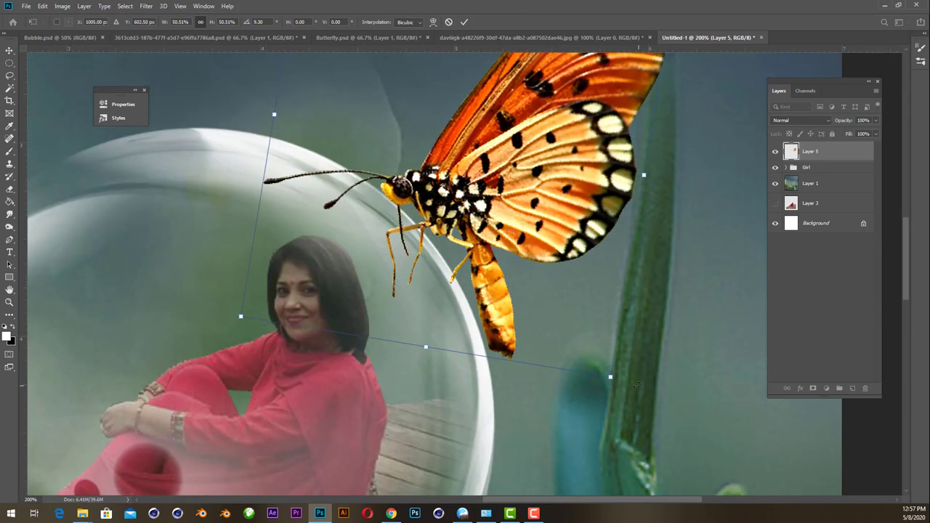
pyautogui.moveTo(635, 386); pyautogui.dragTo(624, 398)
pyautogui.press('Return')
# Review the butterfly's placement, then hide its Layer 5.
pyautogui.hotkey('ctrl', '-')
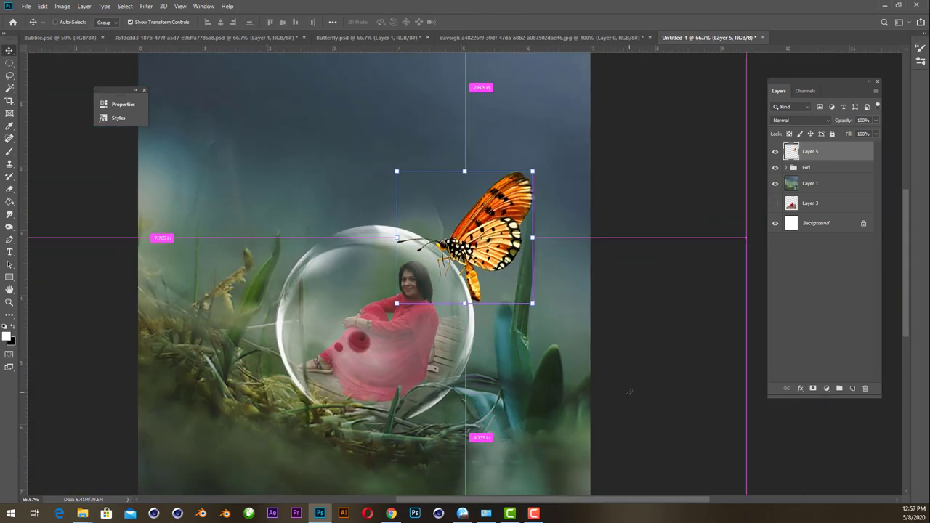
pyautogui.moveTo(499, 455); pyautogui.dragTo(515, 384)
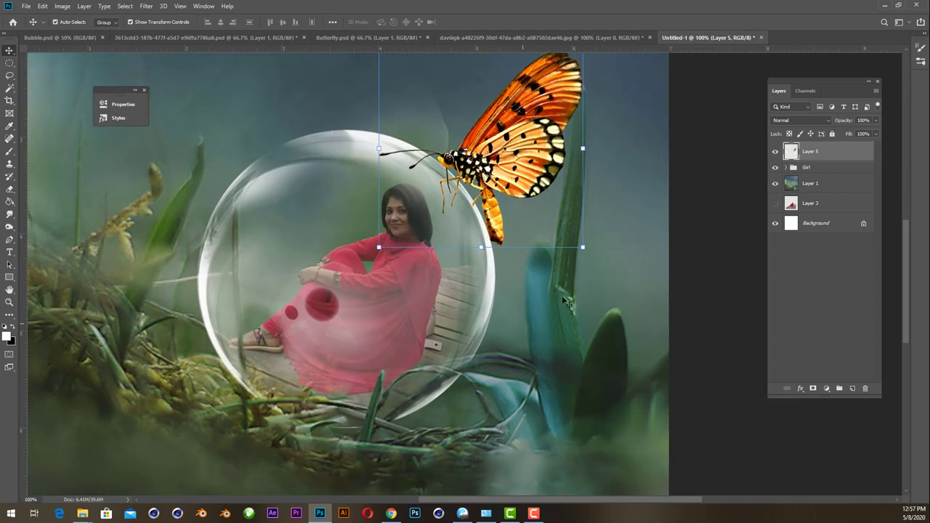
pyautogui.click(805, 168)
pyautogui.click(774, 151)
# Add a Hue/Saturation adjustment clipped to Layer 4 that partially desaturates the red dress.
pyautogui.click(787, 167)
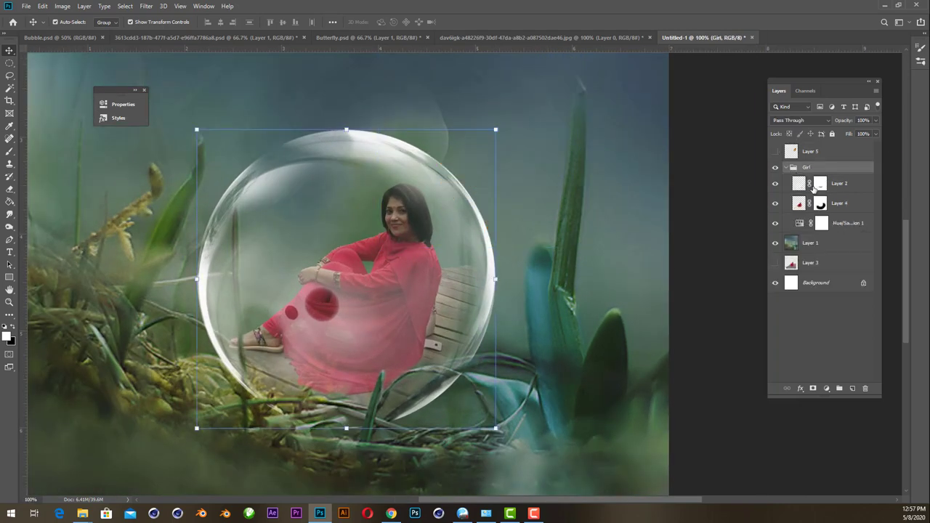
pyautogui.click(844, 209)
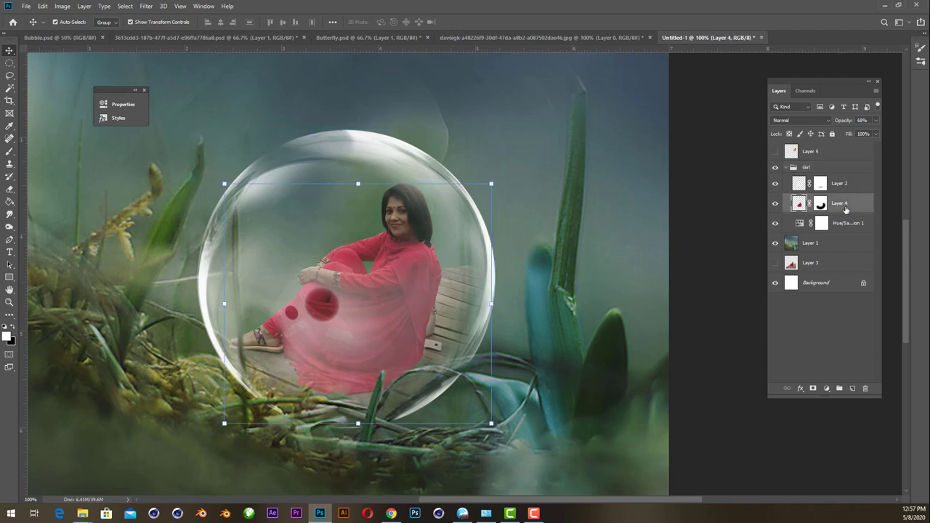
pyautogui.click(828, 391)
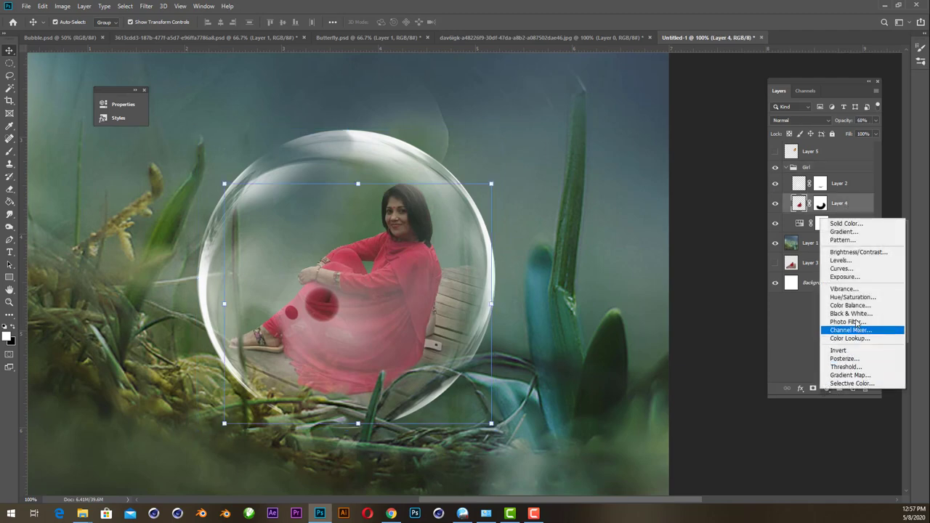
pyautogui.click(856, 297)
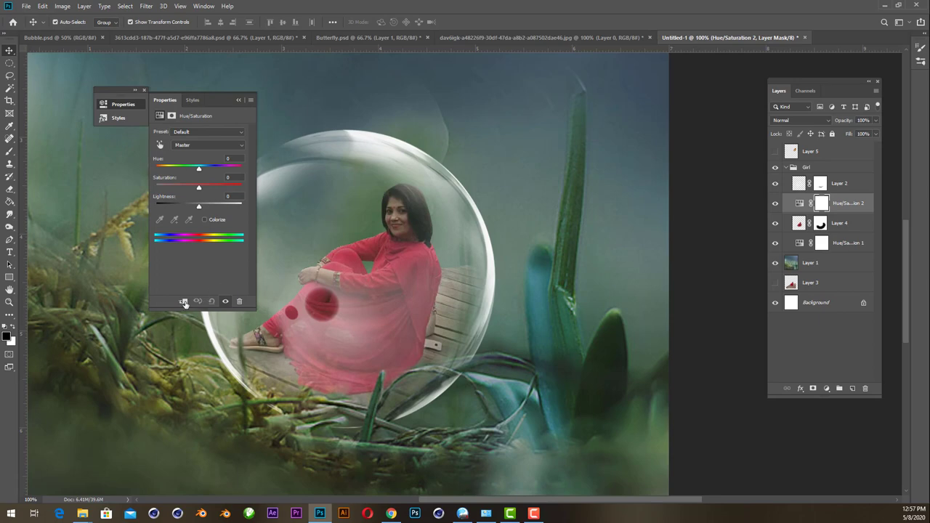
pyautogui.click(183, 302)
pyautogui.moveTo(195, 188)
pyautogui.mouseDown()
pyautogui.moveTo(178, 186)
pyautogui.moveTo(196, 210)
pyautogui.mouseUp()
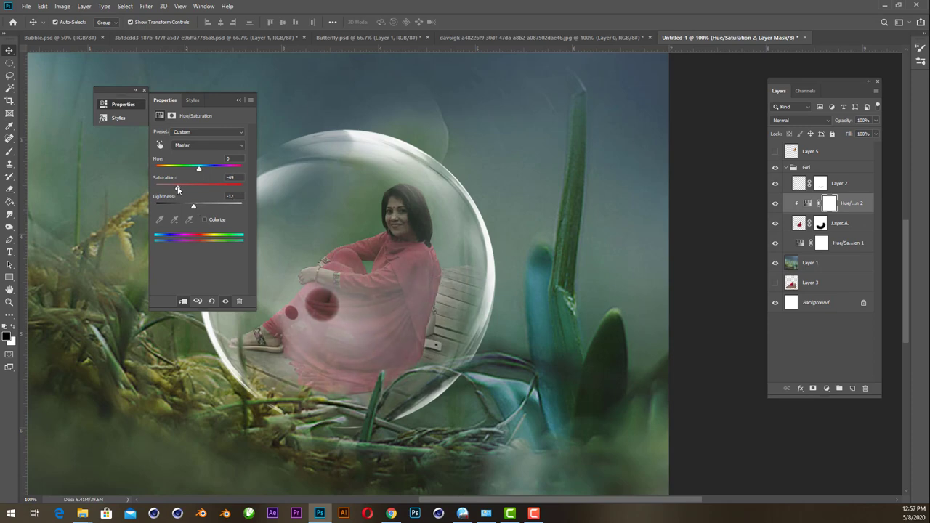
pyautogui.moveTo(177, 186); pyautogui.dragTo(189, 207)
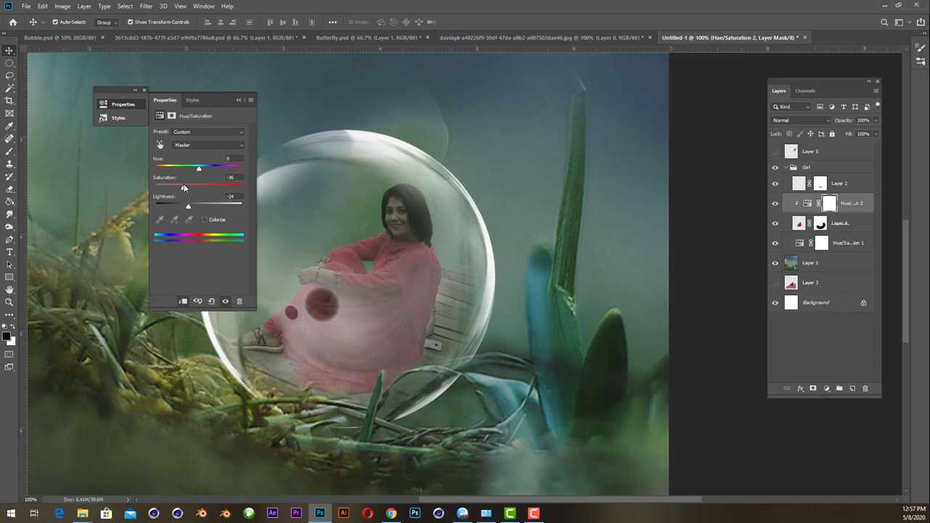
pyautogui.click(239, 101)
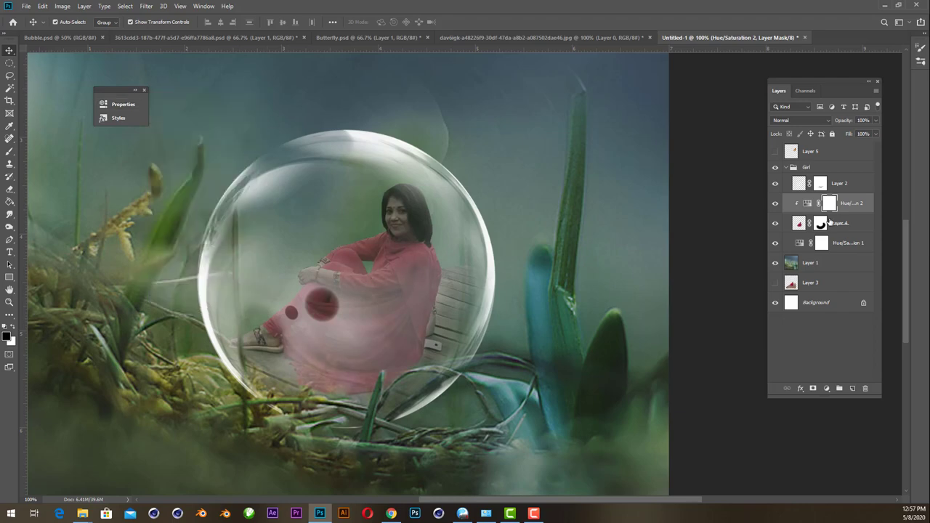
# With a 250 px brush, mask the desaturation off her face, head, knees and arm.
pyautogui.click(10, 151)
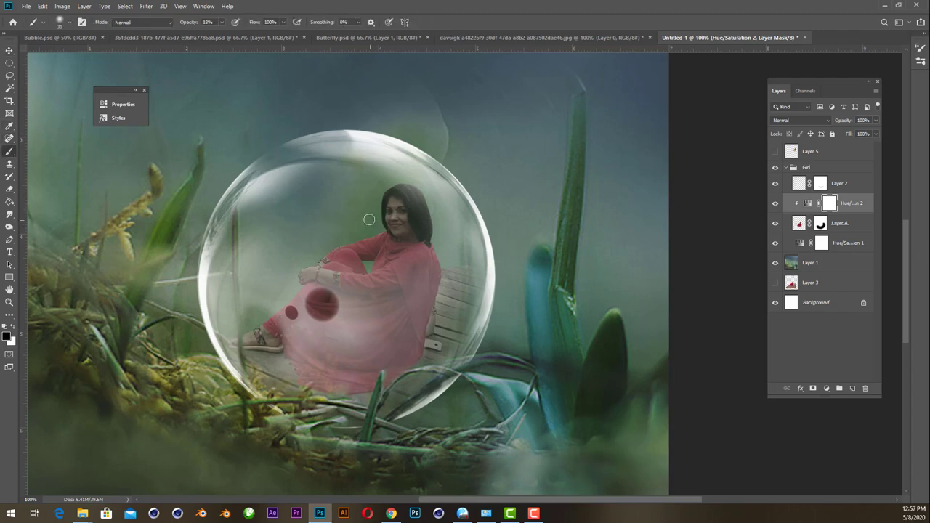
pyautogui.press(']')
pyautogui.press(']')
pyautogui.press(']')
pyautogui.press(']')
pyautogui.click(222, 22)
pyautogui.click(356, 192)
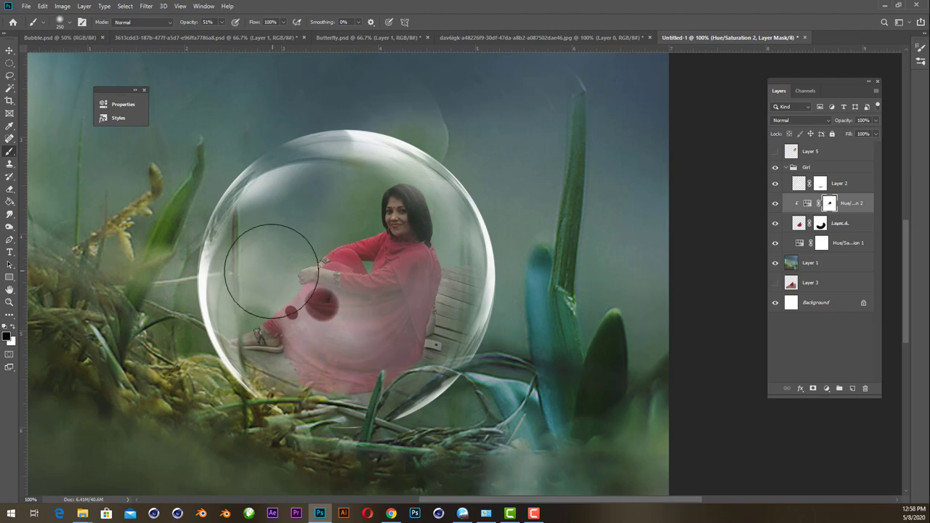
pyautogui.moveTo(271, 270); pyautogui.dragTo(314, 254)
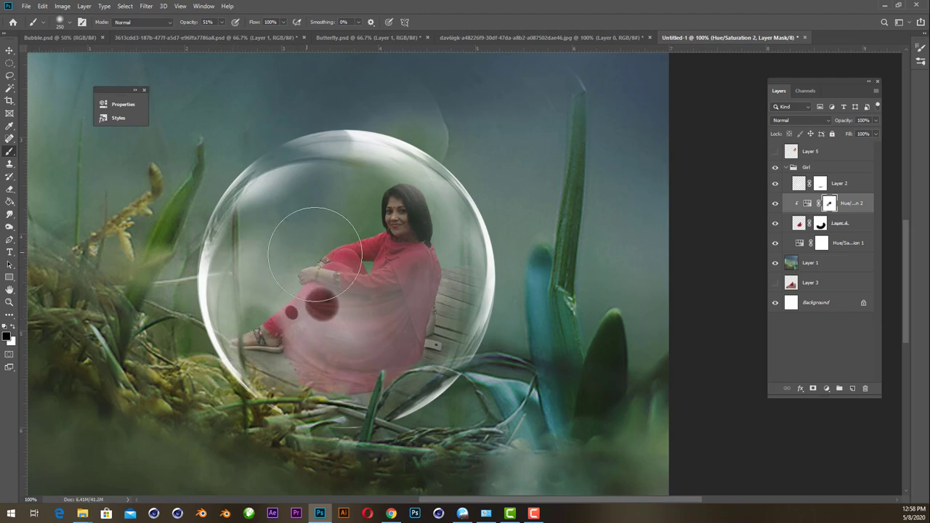
pyautogui.moveTo(373, 191); pyautogui.dragTo(331, 263)
pyautogui.hotkey('ctrl', '-')
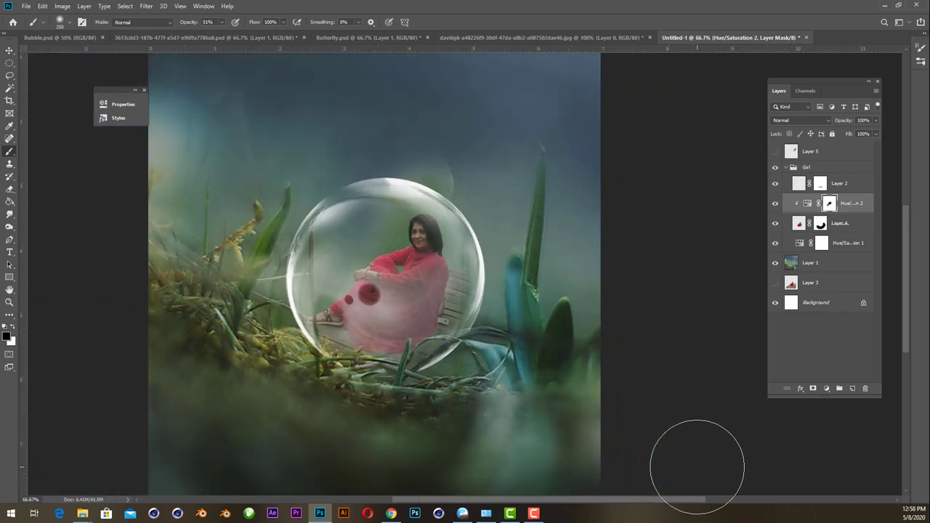
# Make the butterfly's Layer 5 visible and zoom to 200% on its head and legs.
pyautogui.press('v')
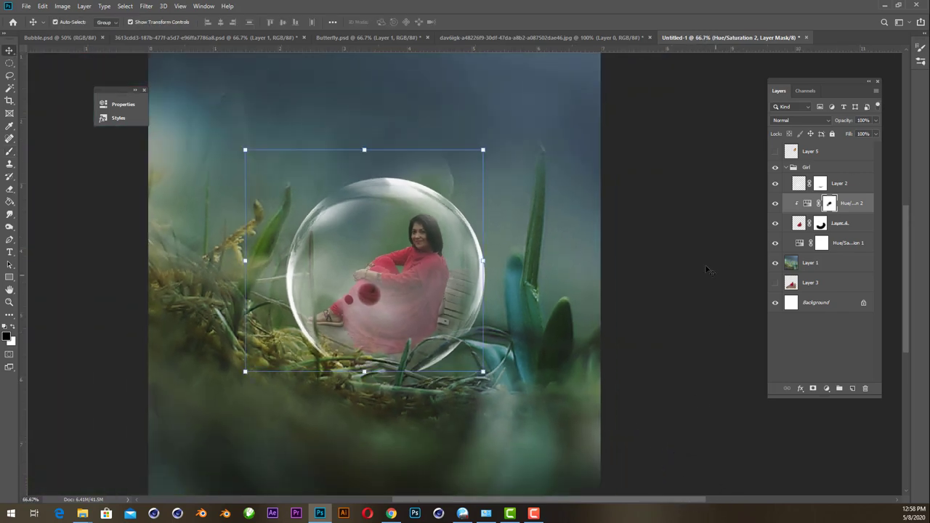
pyautogui.click(799, 168)
pyautogui.click(787, 167)
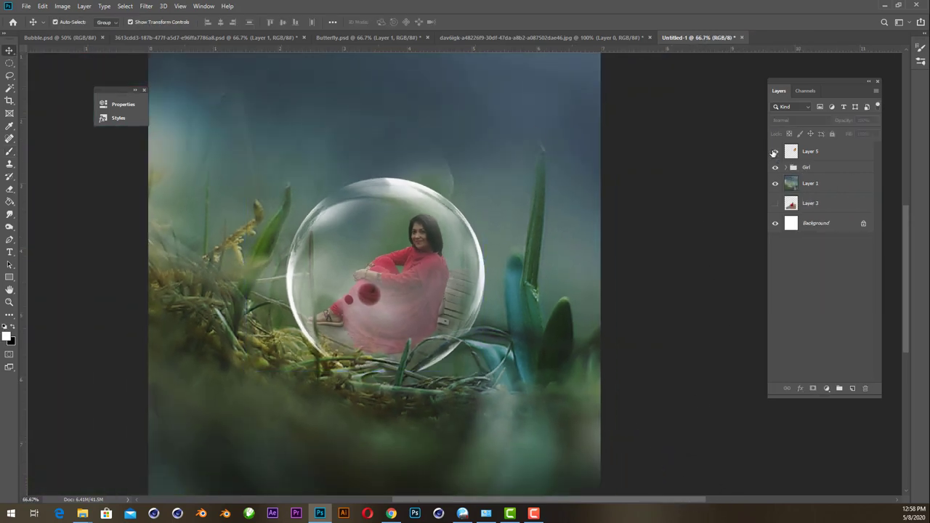
pyautogui.click(775, 151)
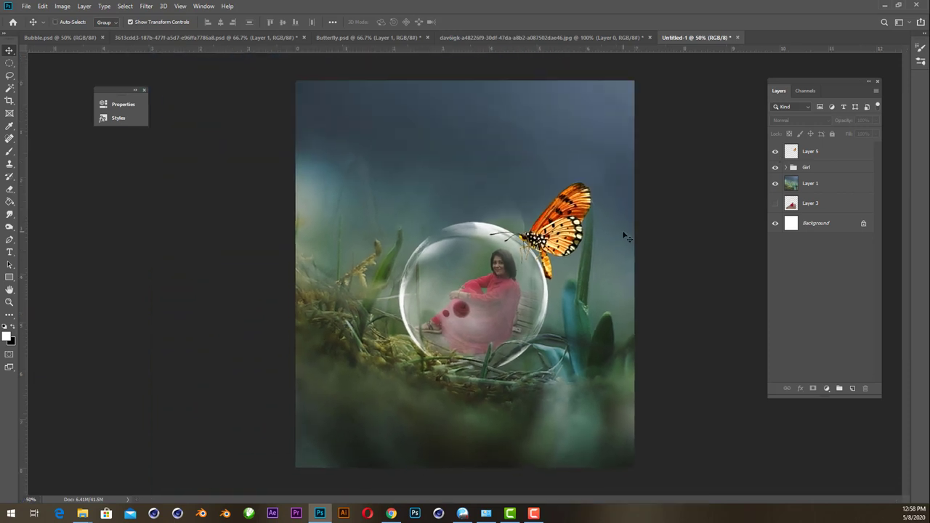
pyautogui.moveTo(579, 283); pyautogui.dragTo(451, 276)
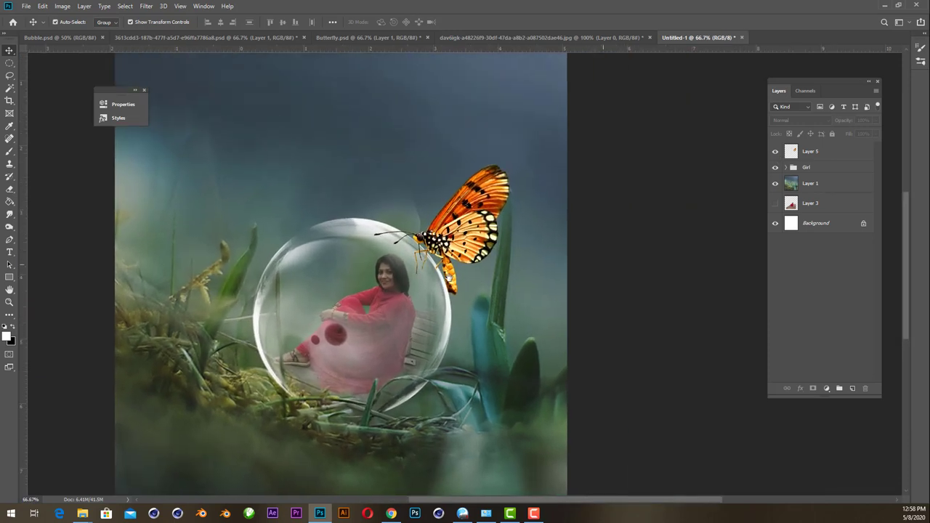
pyautogui.hotkey('ctrl', '+')
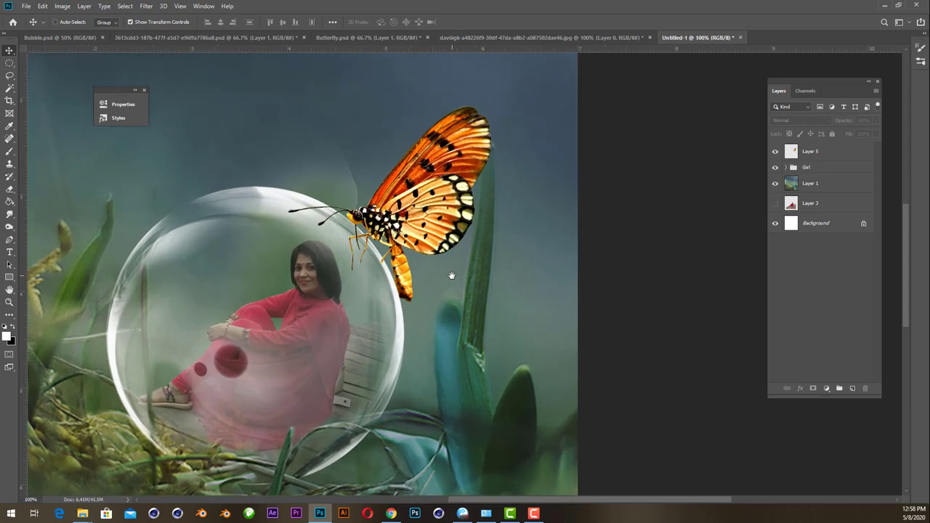
pyautogui.hotkey('ctrl', '+')
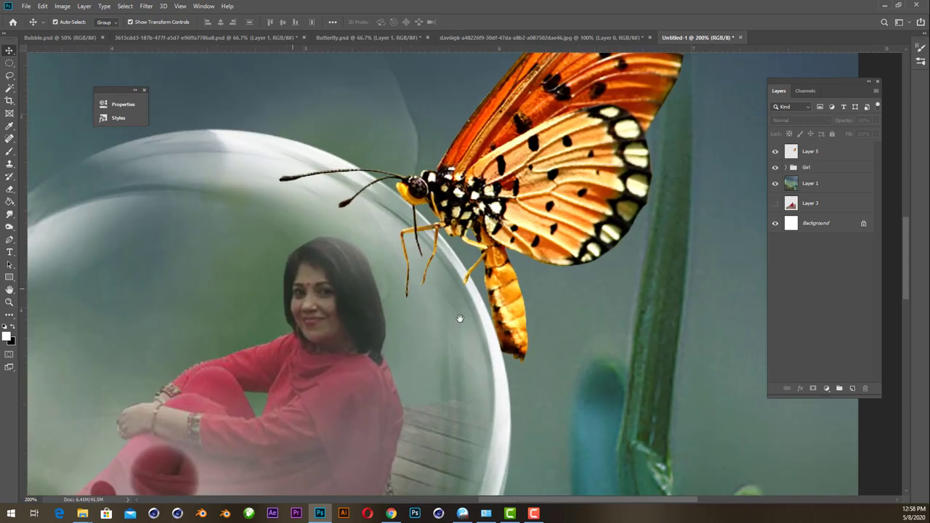
pyautogui.moveTo(463, 325); pyautogui.dragTo(479, 363)
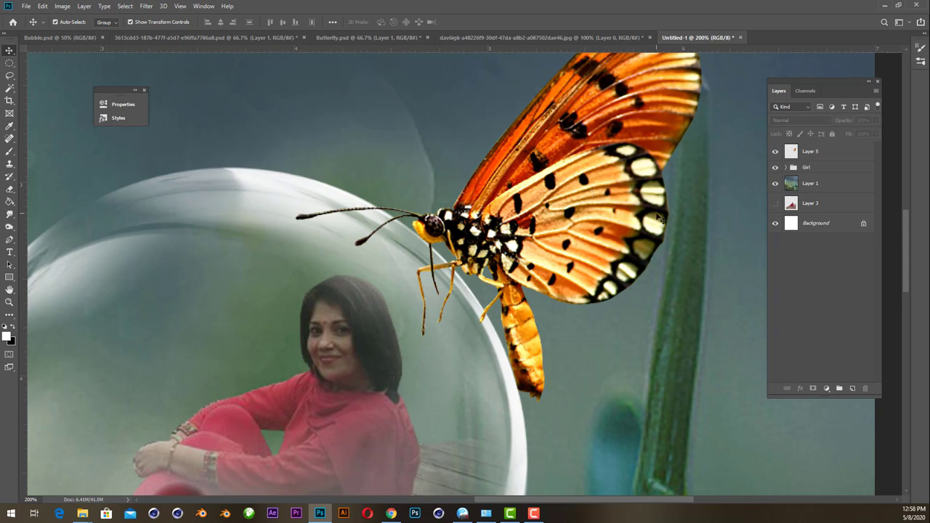
# Add a layer mask to Layer 5 and paint out a faint antenna segment with a 25 px brush.
pyautogui.click(827, 156)
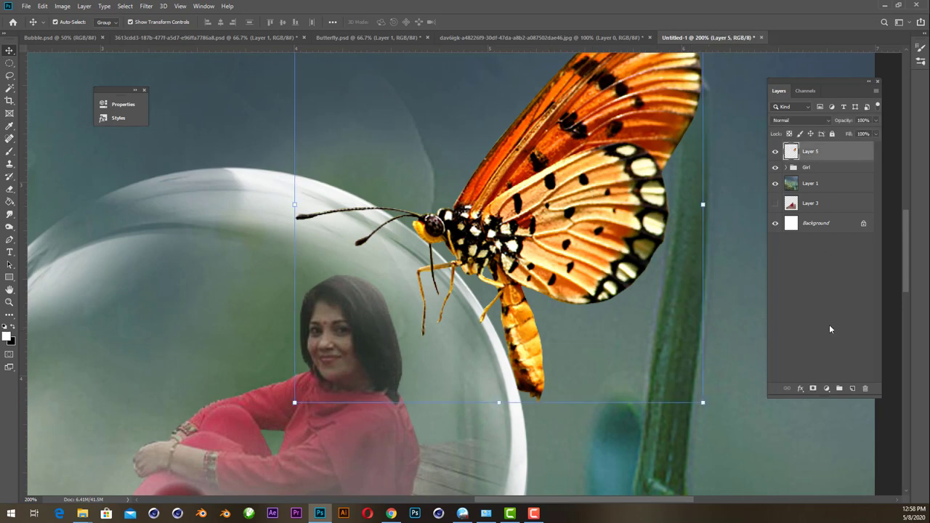
pyautogui.click(812, 388)
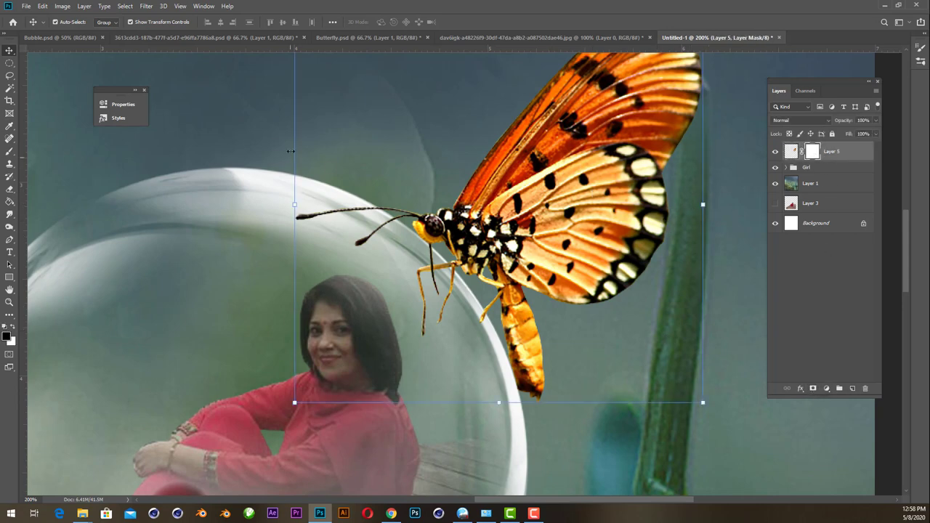
pyautogui.click(10, 151)
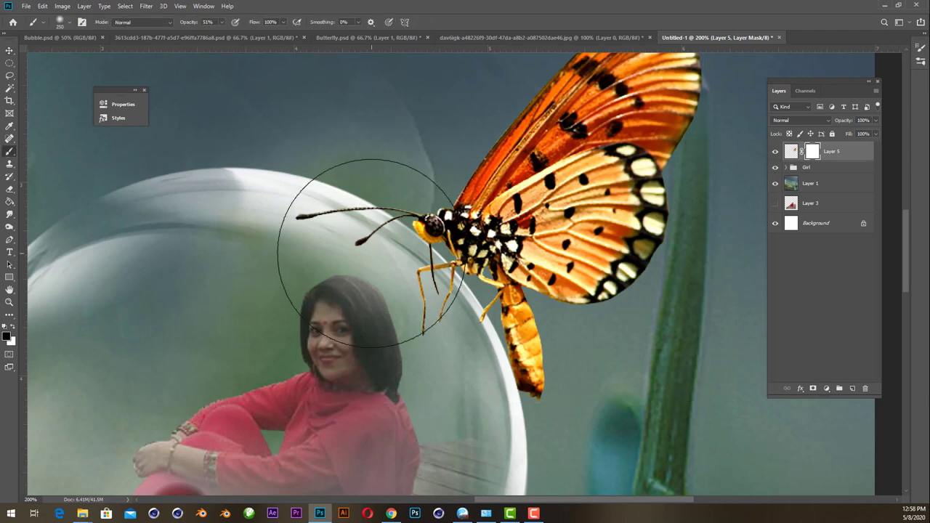
pyautogui.press('[')
pyautogui.press('[')
pyautogui.press('[')
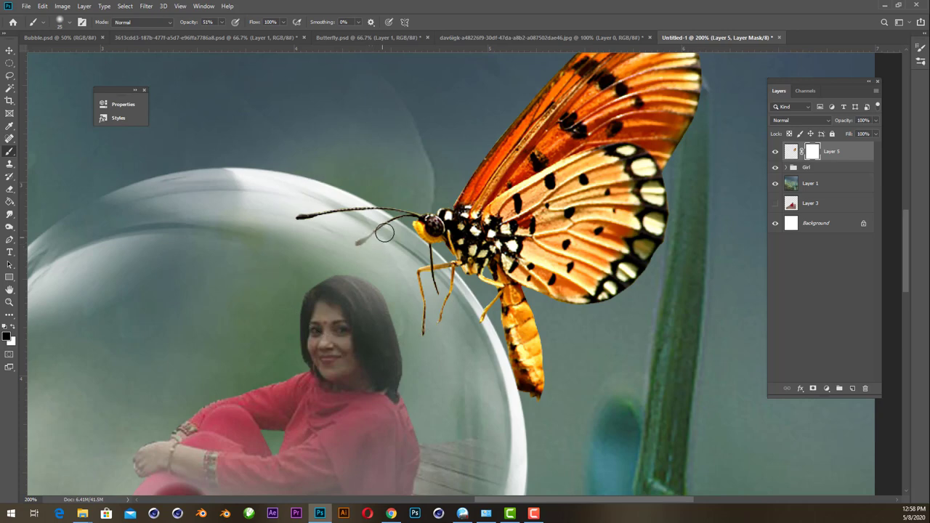
pyautogui.hotkey('ctrl', '+')
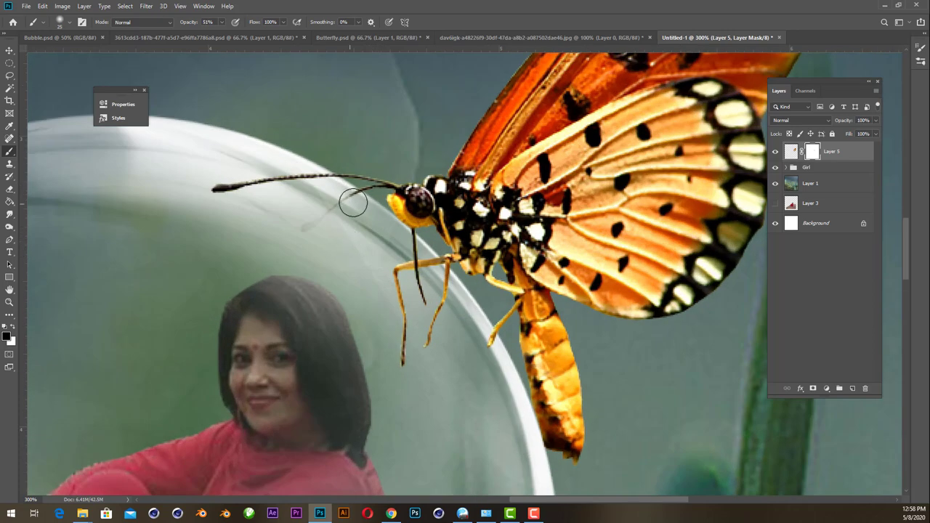
pyautogui.moveTo(356, 201); pyautogui.dragTo(313, 237)
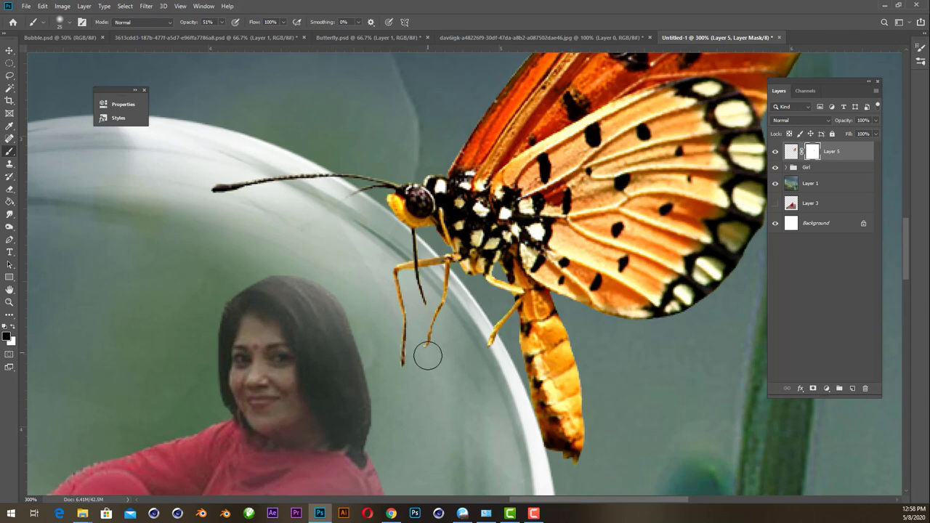
# Mask out the faint front-leg segments, then load Layer 5's outline as a selection.
pyautogui.moveTo(428, 355); pyautogui.dragTo(377, 301)
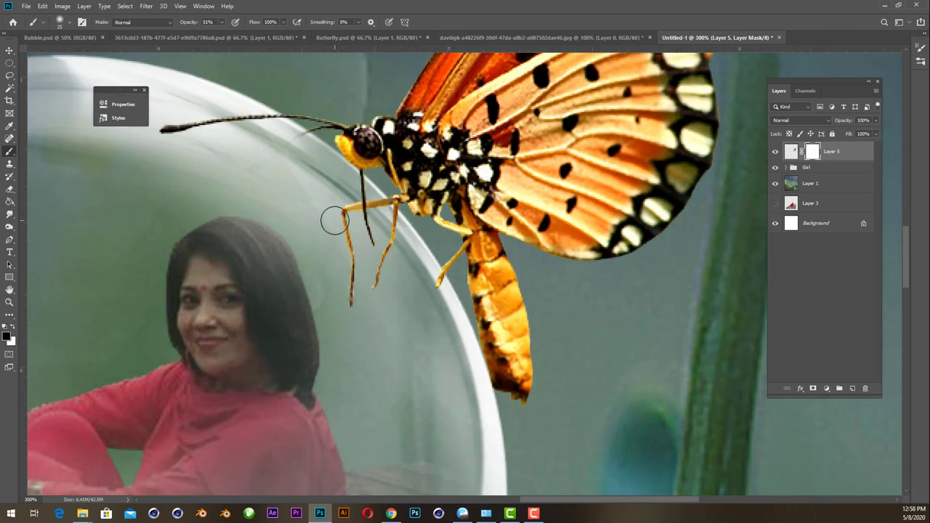
pyautogui.moveTo(346, 218); pyautogui.dragTo(350, 320)
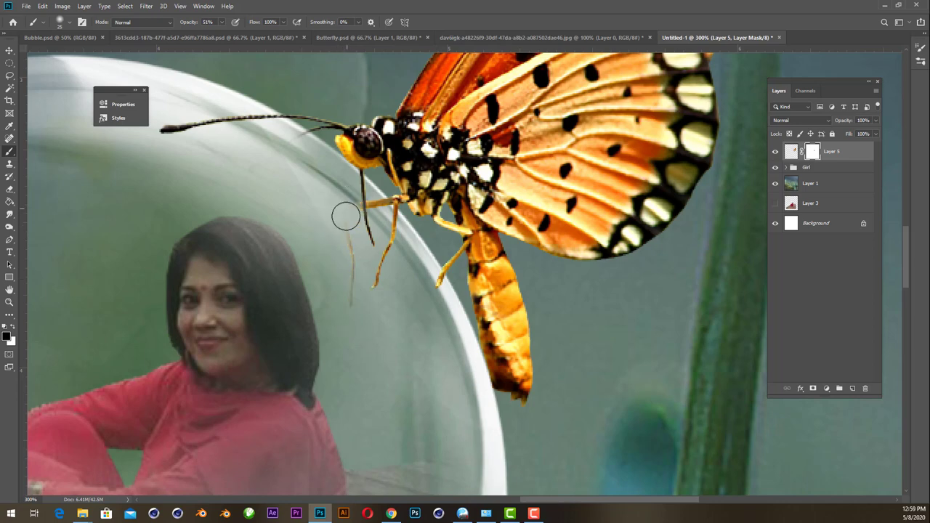
pyautogui.scroll(2, 402, 212)
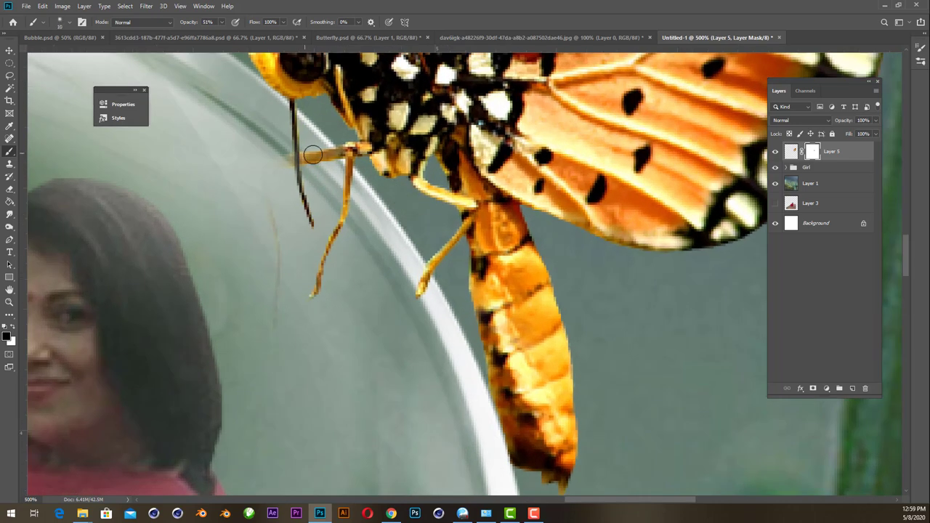
pyautogui.moveTo(310, 156)
pyautogui.mouseDown()
pyautogui.moveTo(342, 150)
pyautogui.moveTo(287, 167)
pyautogui.moveTo(303, 154)
pyautogui.mouseUp()
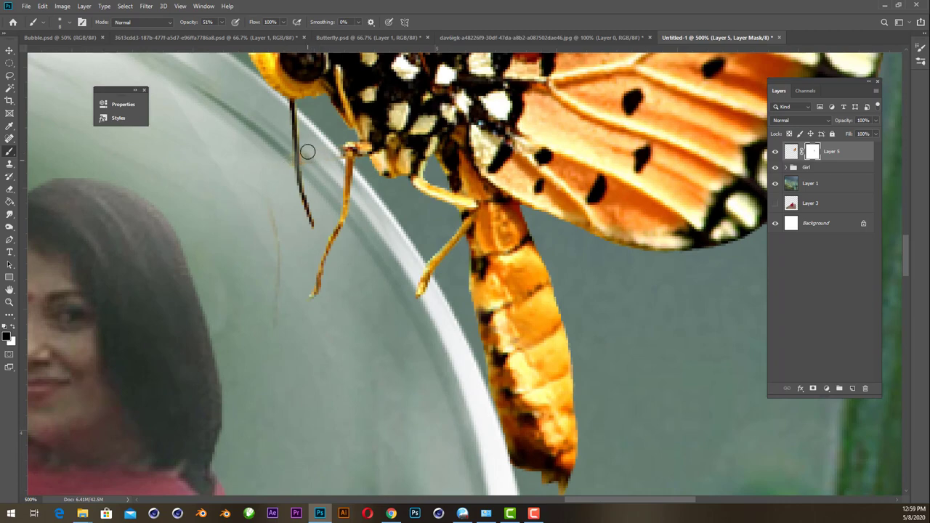
pyautogui.scroll(-1, 436, 335)
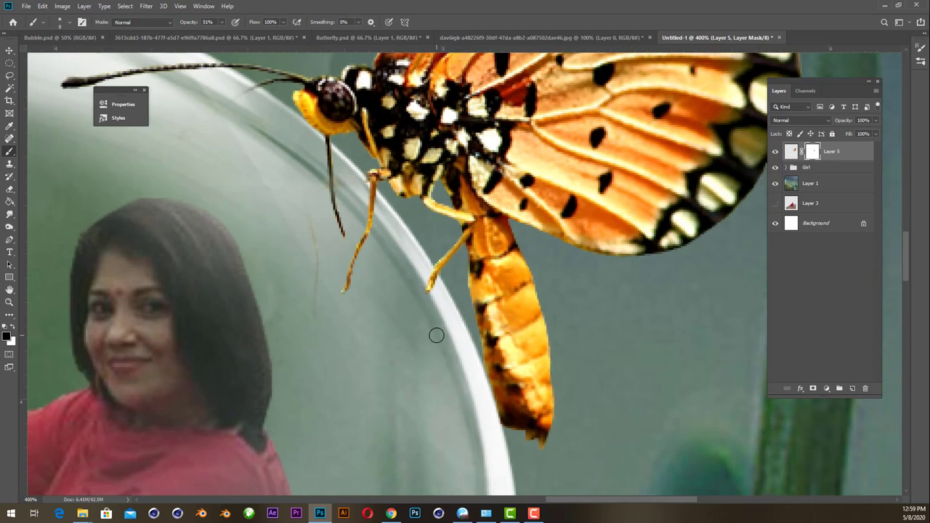
pyautogui.scroll(-1, 436, 335)
pyautogui.scroll(-1, 436, 335)
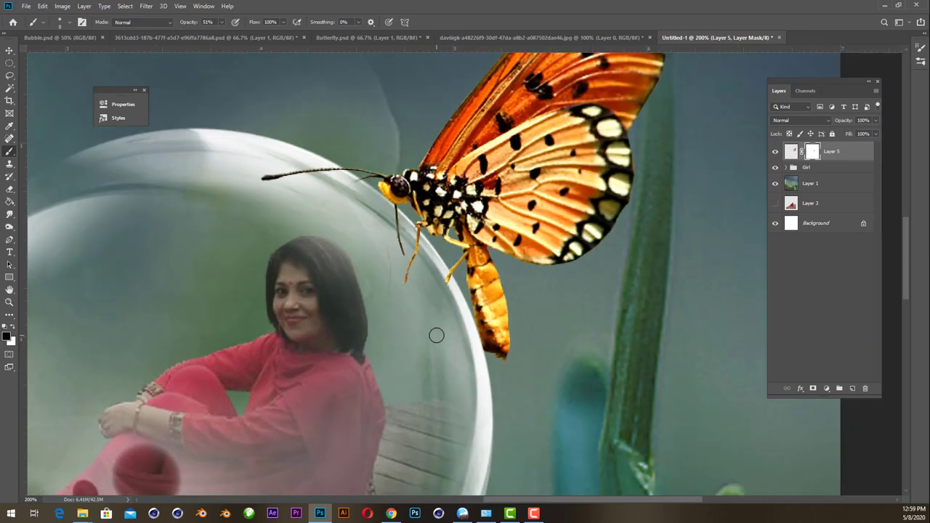
pyautogui.scroll(-2, 436, 334)
pyautogui.scroll(2, 436, 335)
pyautogui.scroll(-1, 436, 335)
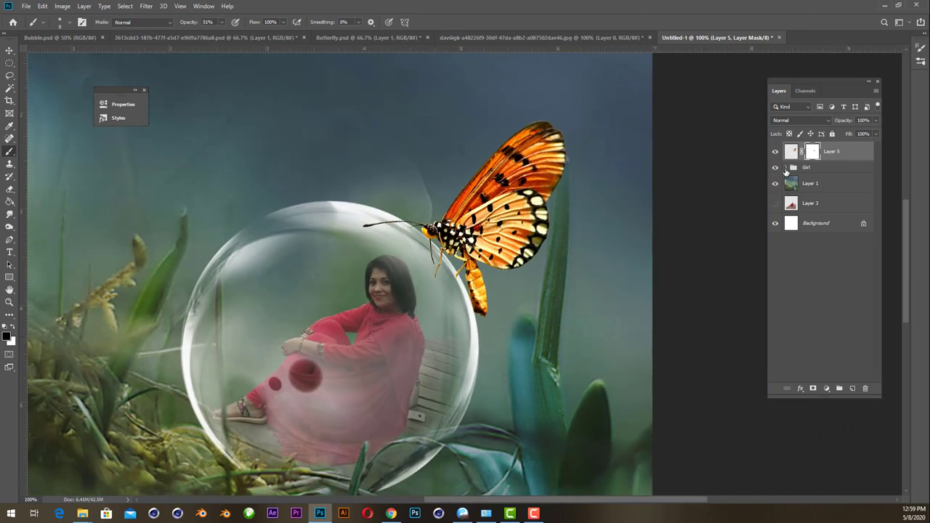
pyautogui.keyDown('ctrl'); pyautogui.click(789, 152); pyautogui.keyUp('ctrl')
# Create Layer 6 above the Girl group and fill the butterfly selection with black.
pyautogui.click(828, 167)
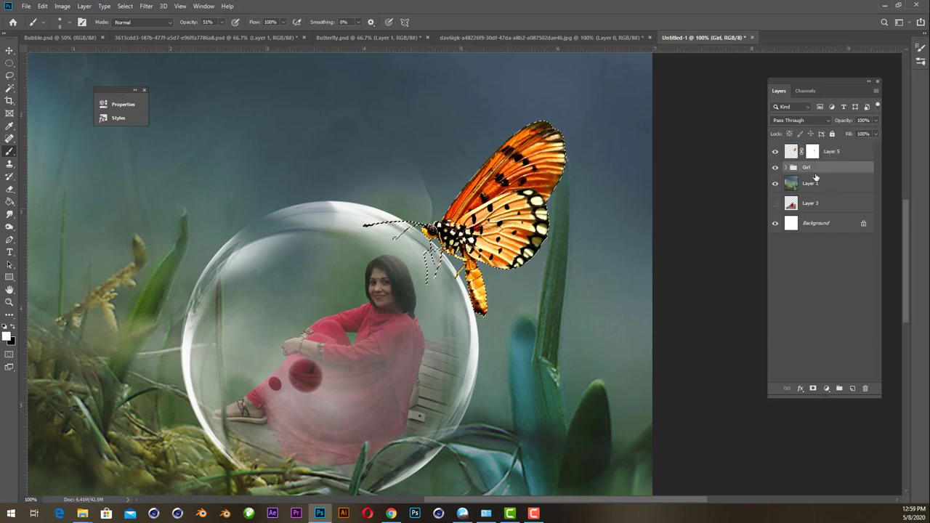
pyautogui.click(852, 387)
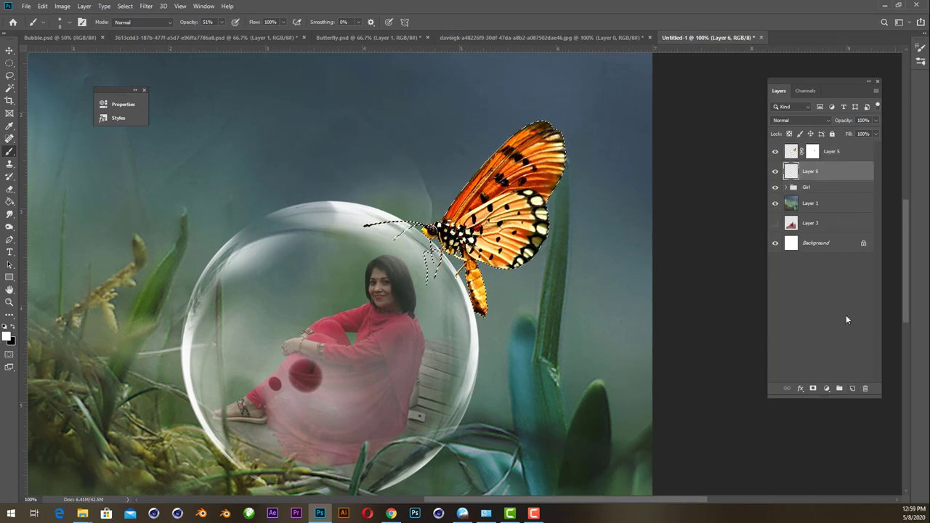
pyautogui.hotkey('ctrl', '+')
pyautogui.hotkey('ctrl', '+')
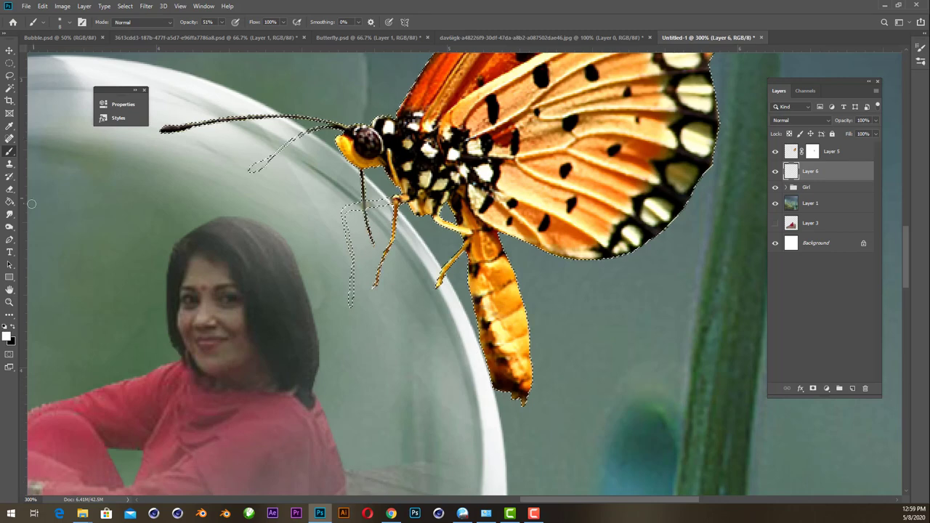
pyautogui.click(9, 201)
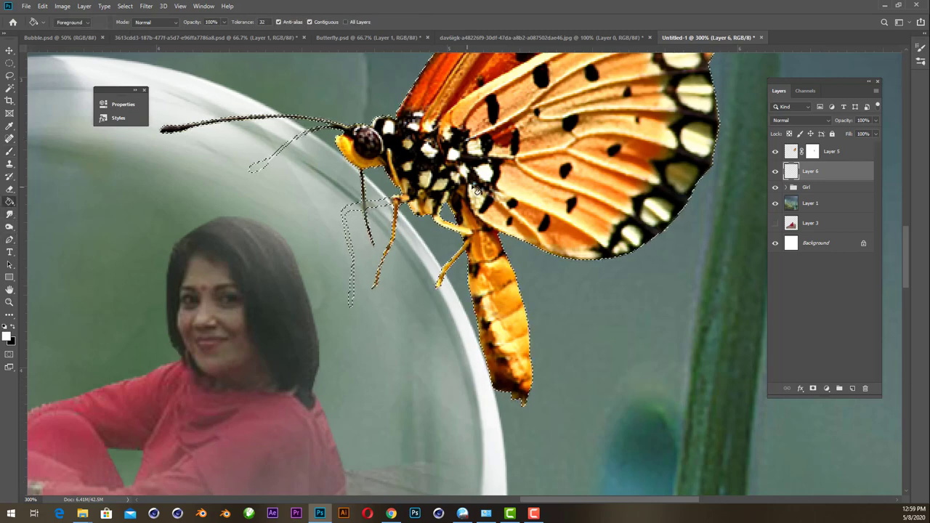
pyautogui.press('x')
pyautogui.click(400, 149)
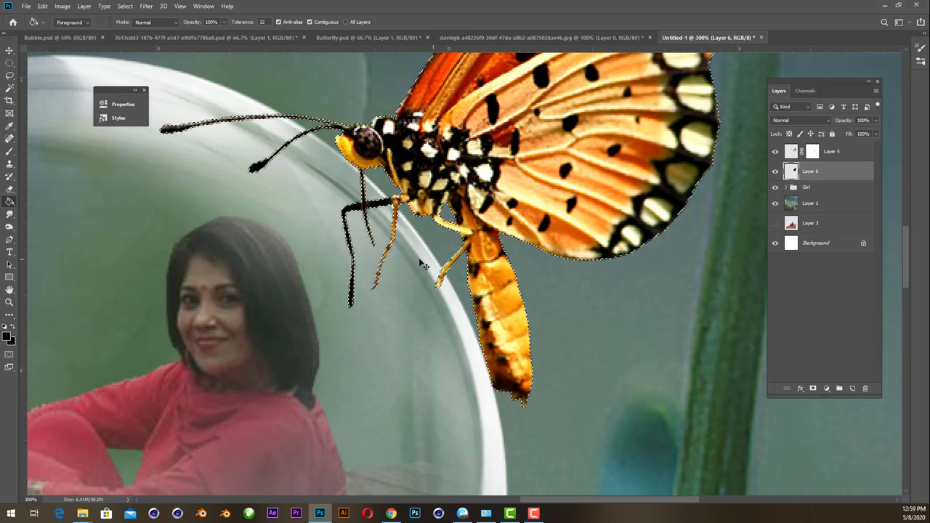
pyautogui.press('m')
pyautogui.hotkey('ctrl', 'd')
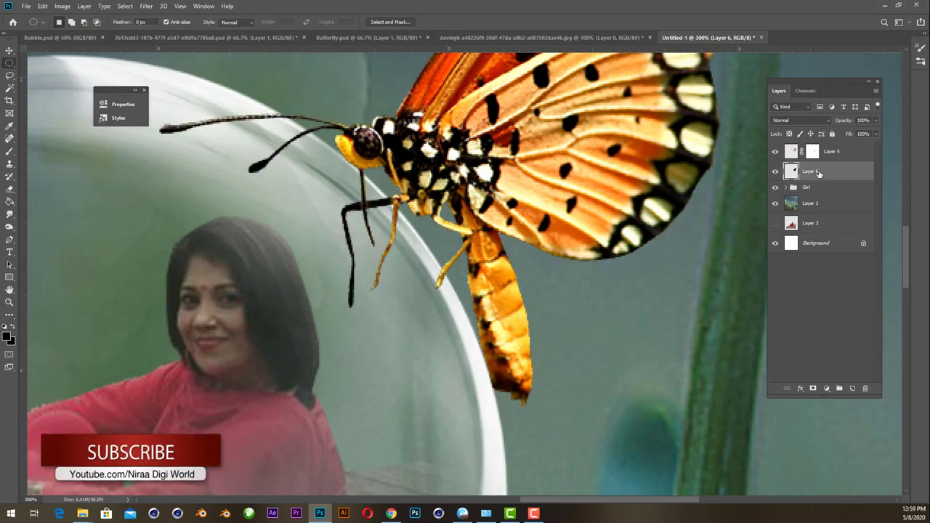
# Put the black shadow on Layer 6 into a Warp transform.
pyautogui.hotkey('ctrl', 't')
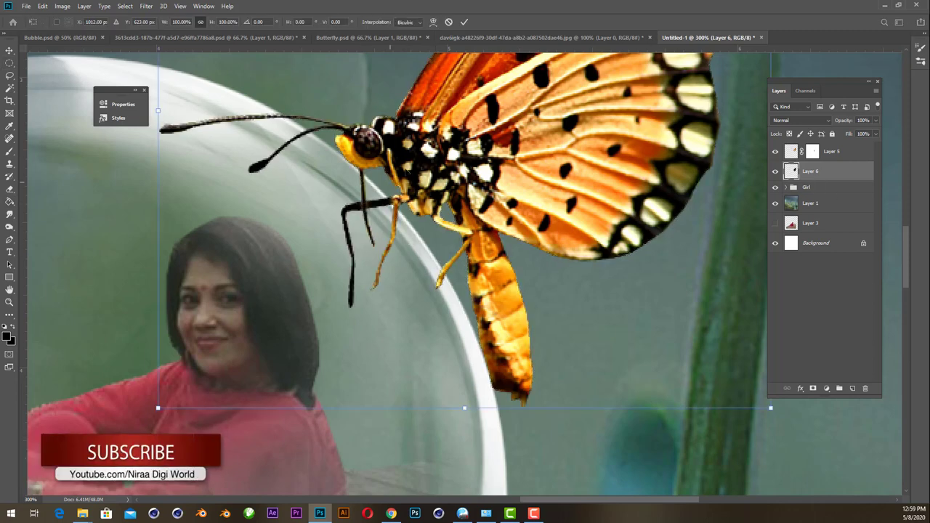
pyautogui.rightClick(408, 169)
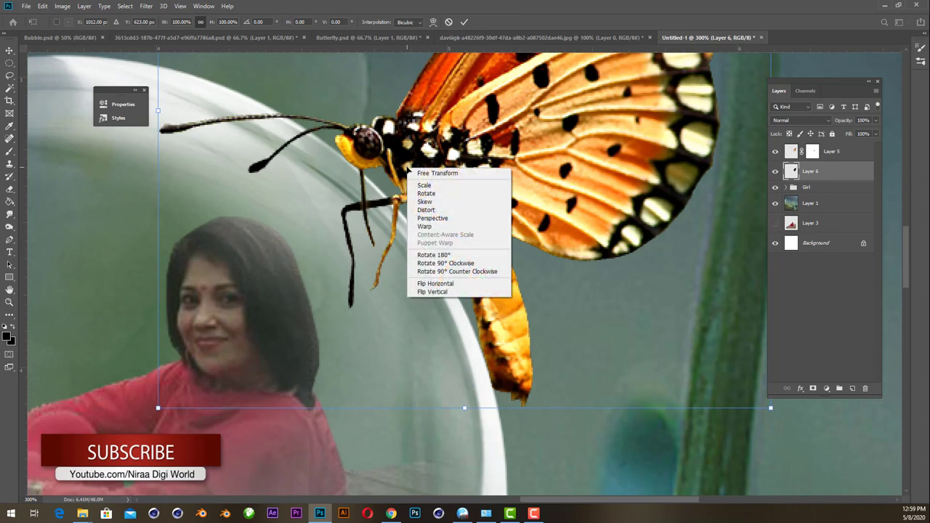
pyautogui.click(432, 209)
pyautogui.hotkey('ctrl', '-')
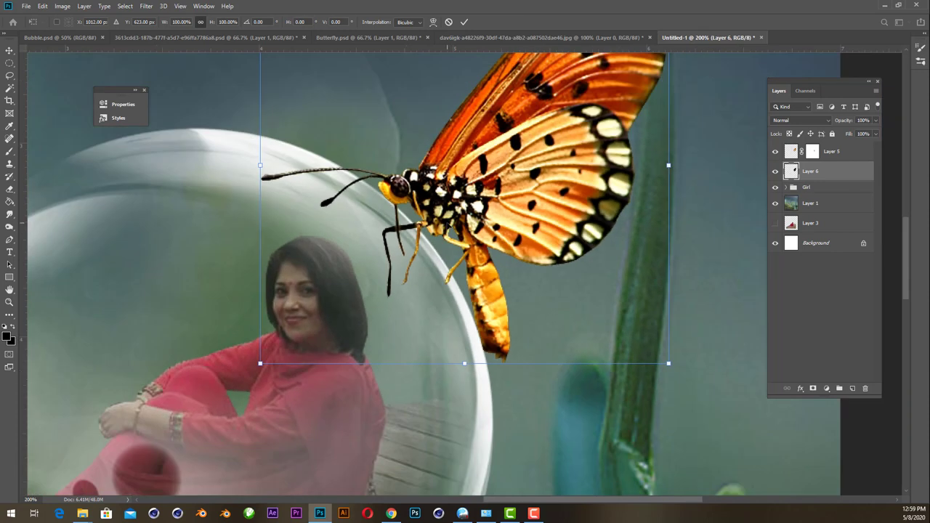
pyautogui.rightClick(504, 211)
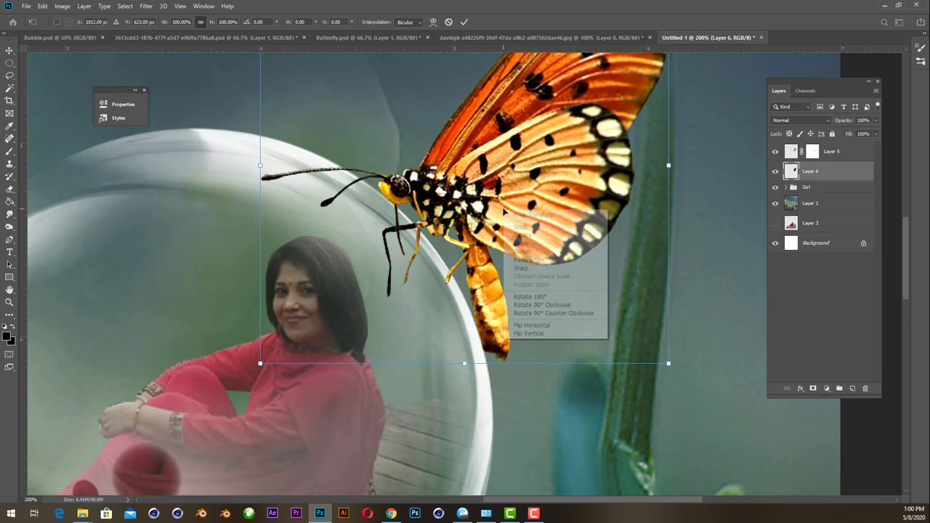
pyautogui.click(522, 268)
pyautogui.hotkey('ctrl', '+')
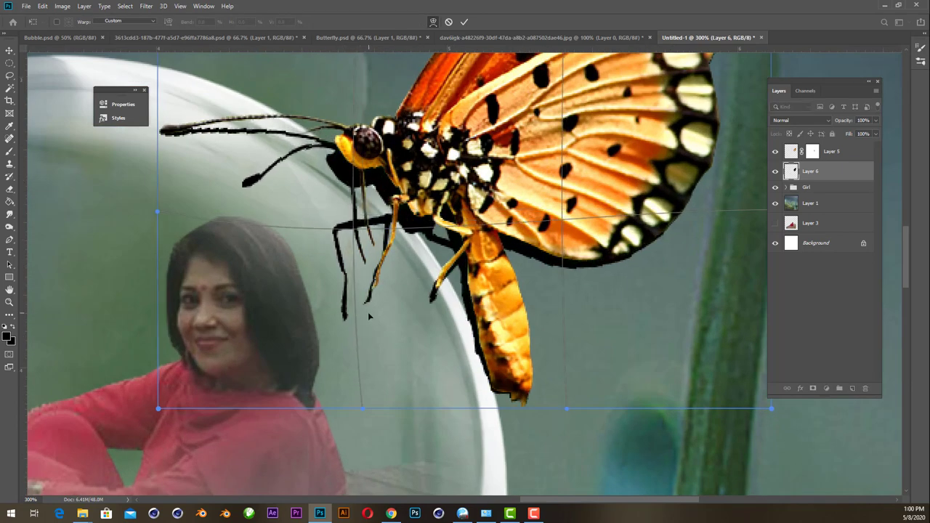
# Warp the shadow so its legs, body and antennae stretch down across the bubble.
pyautogui.moveTo(368, 314); pyautogui.dragTo(369, 193)
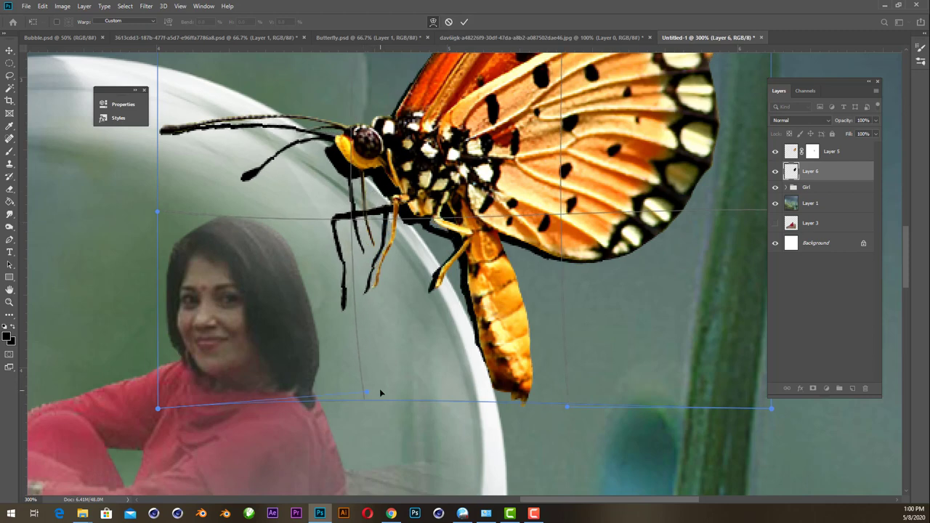
pyautogui.moveTo(157, 408)
pyautogui.mouseDown()
pyautogui.moveTo(172, 407)
pyautogui.moveTo(189, 382)
pyautogui.mouseUp()
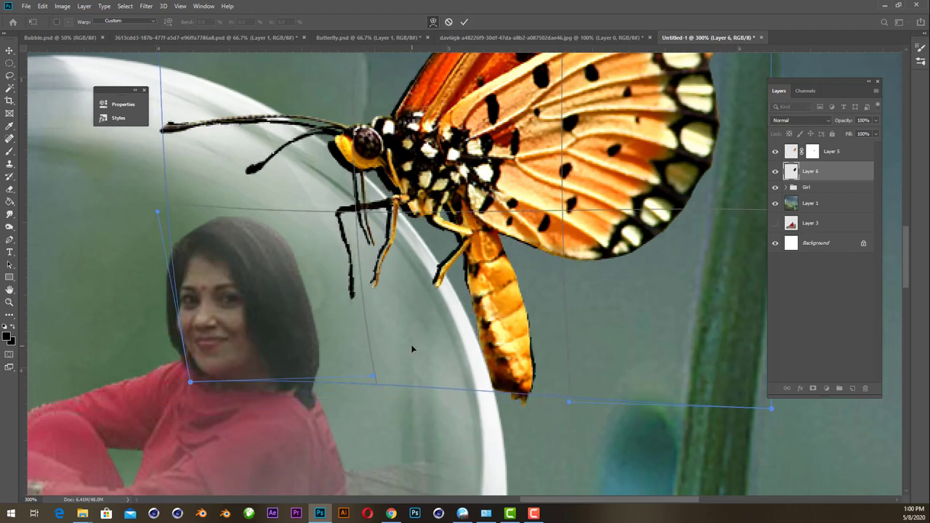
pyautogui.moveTo(411, 349); pyautogui.dragTo(415, 166)
pyautogui.moveTo(190, 381); pyautogui.dragTo(289, 401)
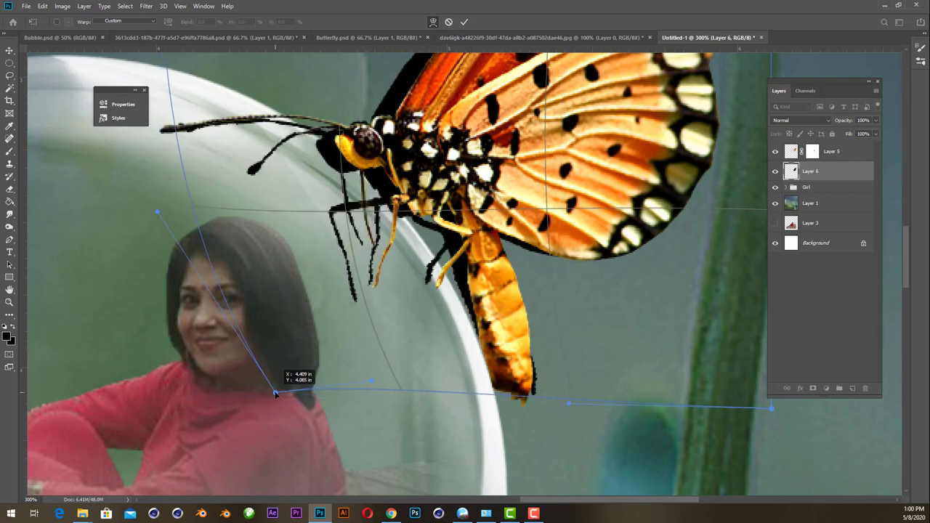
pyautogui.moveTo(292, 131); pyautogui.dragTo(347, 259)
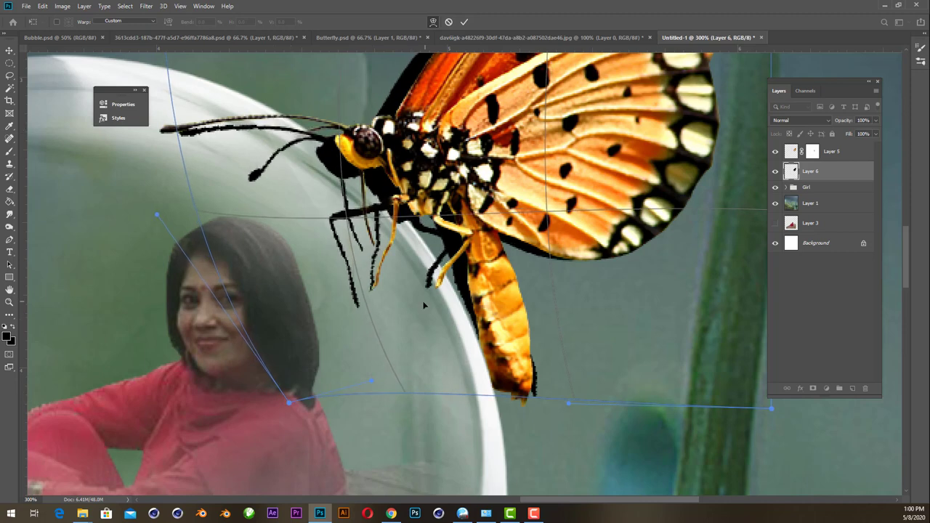
pyautogui.press('Return')
pyautogui.hotkey('ctrl', '-')
pyautogui.press('m')
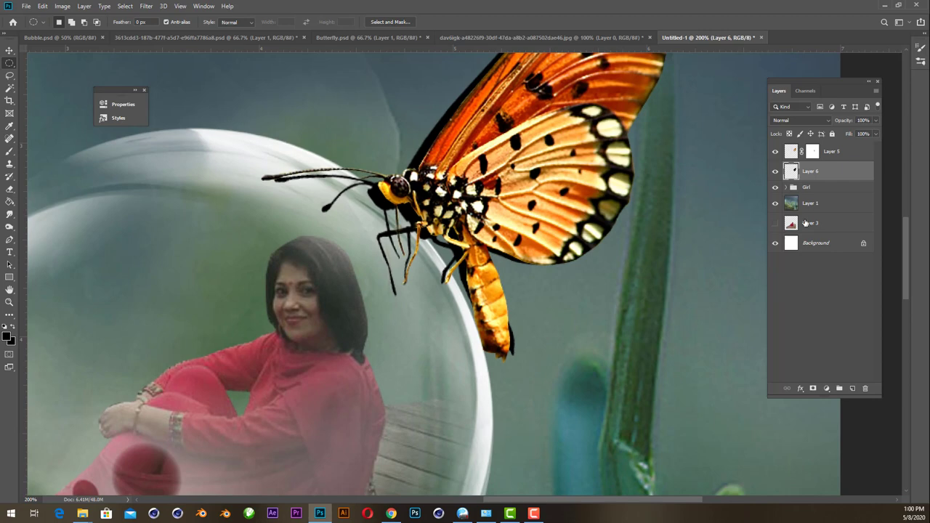
# Draw a large elliptical selection around the bubble.
pyautogui.click(784, 188)
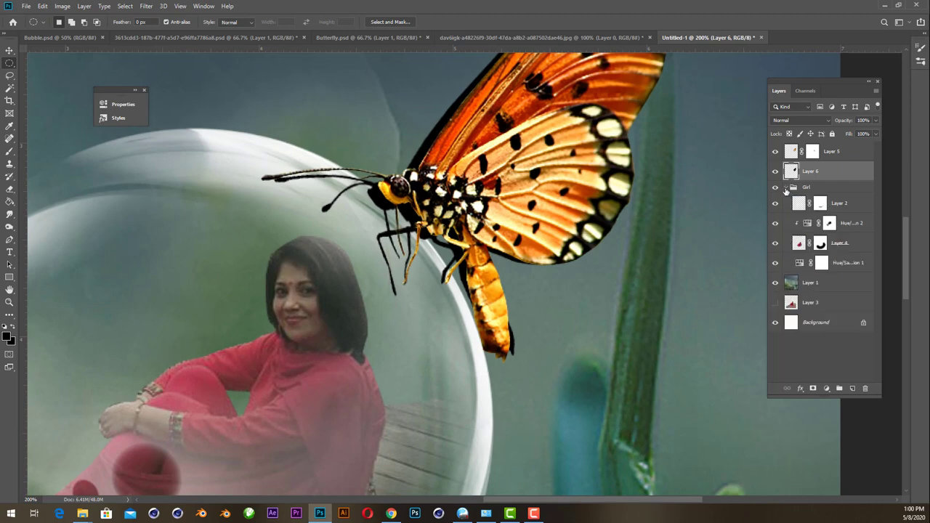
pyautogui.click(785, 188)
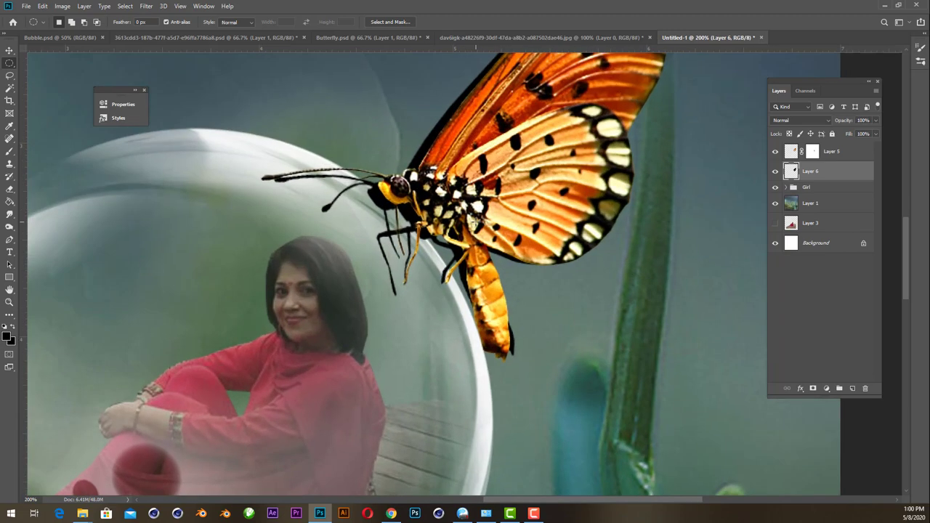
pyautogui.moveTo(474, 223); pyautogui.dragTo(329, 281)
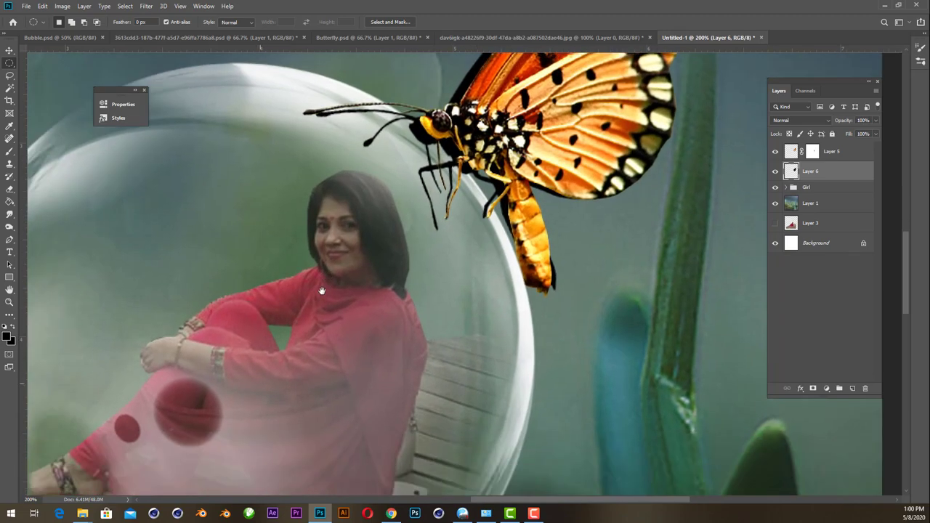
pyautogui.hotkey('ctrl', '-')
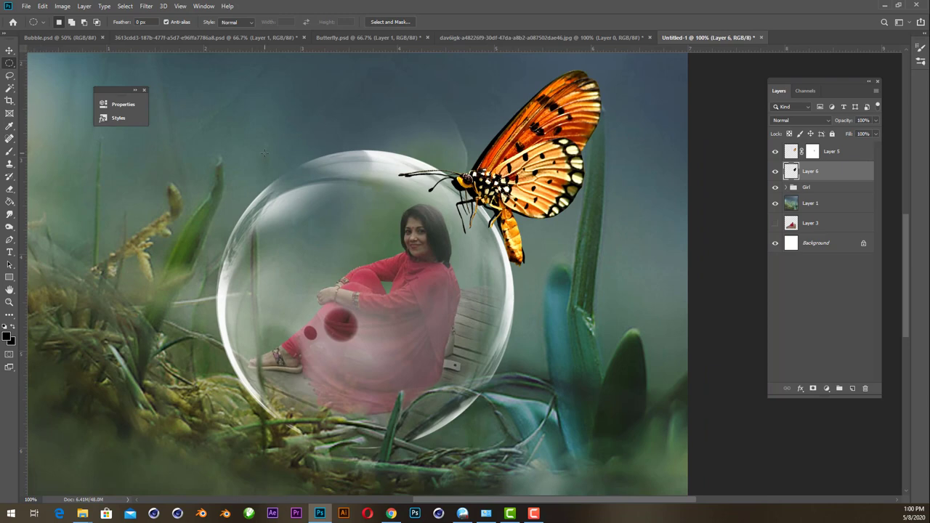
pyautogui.moveTo(264, 152); pyautogui.dragTo(378, 268)
pyautogui.moveTo(359, 233); pyautogui.dragTo(418, 223)
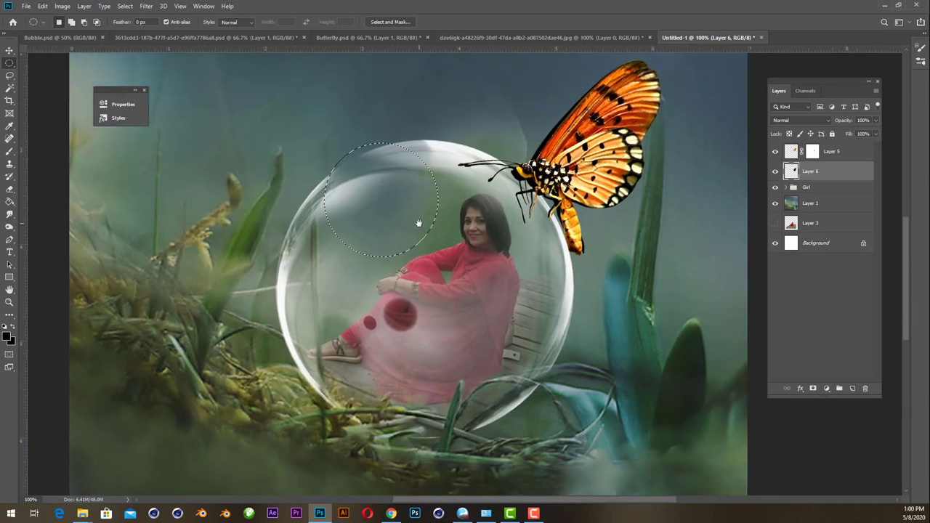
pyautogui.moveTo(319, 150); pyautogui.dragTo(447, 297)
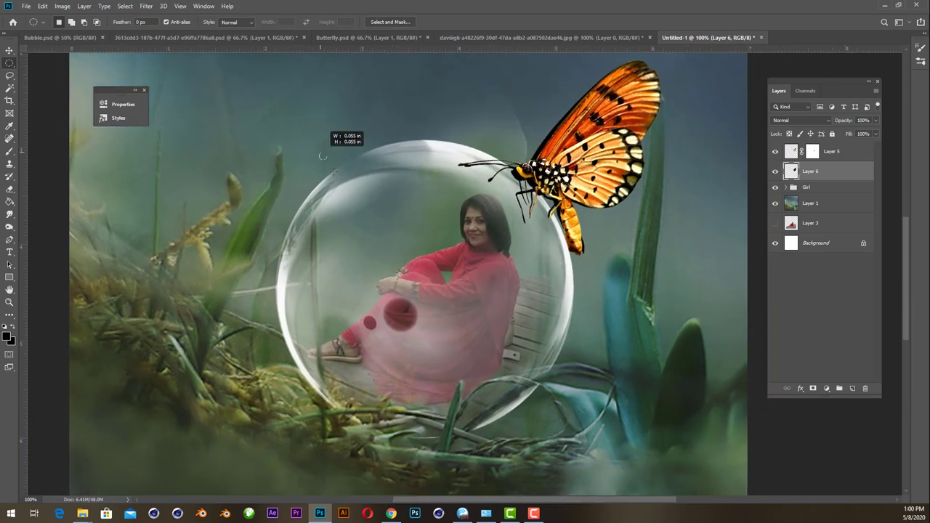
# Scale the selection to about 113.7% so it matches the bubble's rim.
pyautogui.rightClick(445, 297)
pyautogui.click(496, 357)
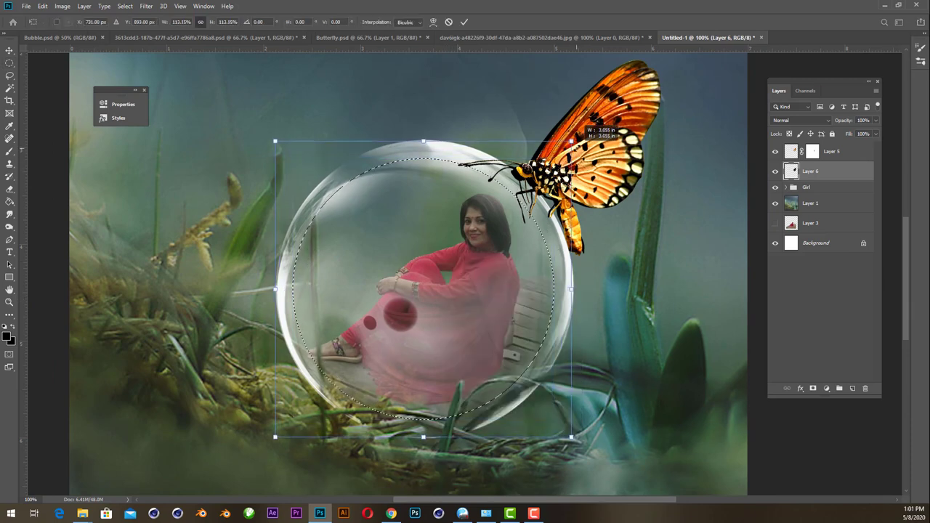
pyautogui.moveTo(582, 138); pyautogui.dragTo(585, 136)
pyautogui.hotkey('ctrl', '+')
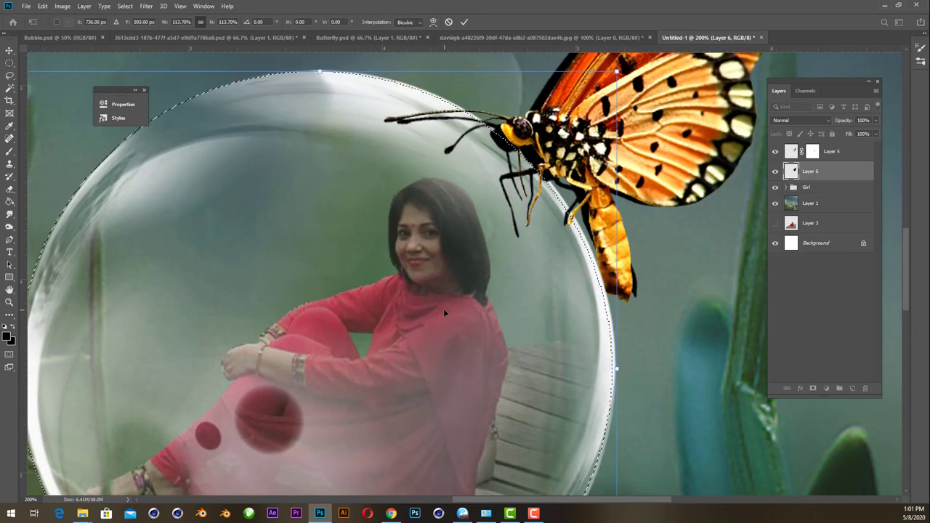
pyautogui.hotkey('ctrl', '-')
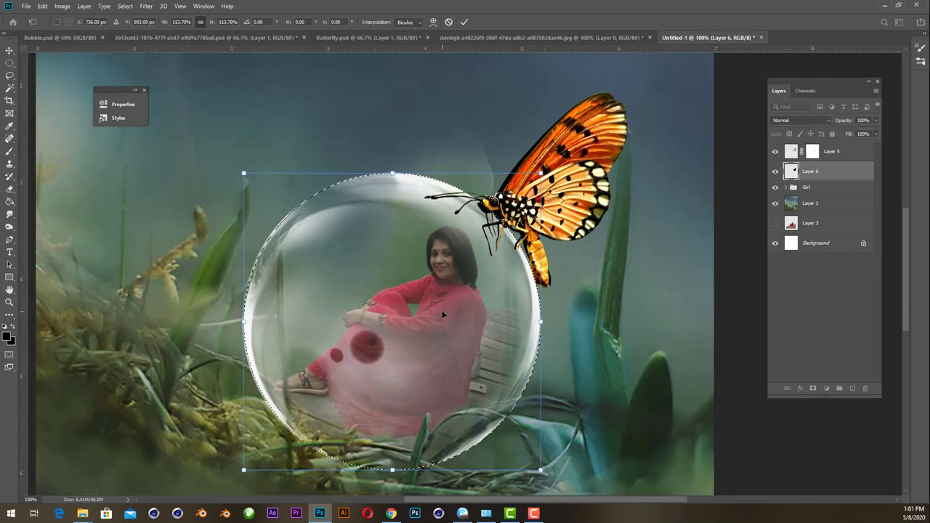
pyautogui.press('Return')
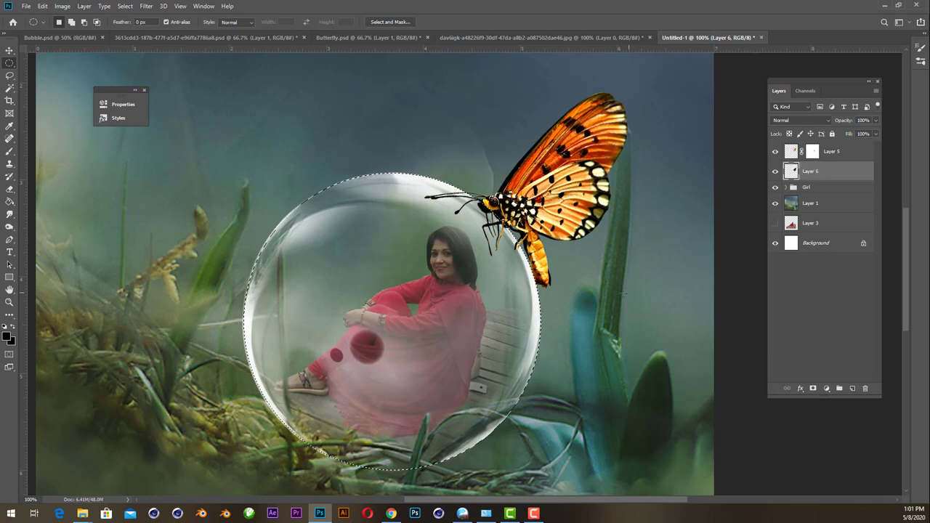
# Cut the selected bubble shadow onto its own Layer 7 and hide Layer 6.
pyautogui.press('l')
pyautogui.rightClick(472, 273)
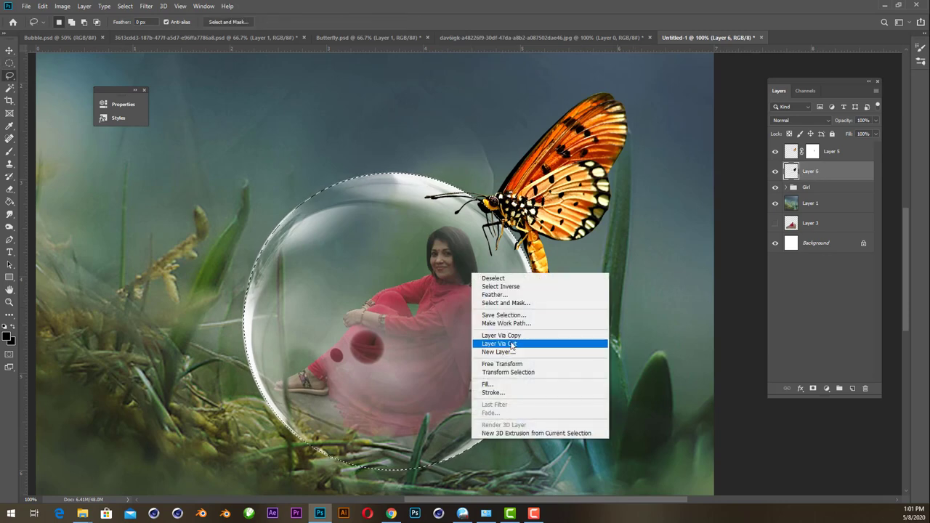
pyautogui.click(512, 344)
pyautogui.click(774, 191)
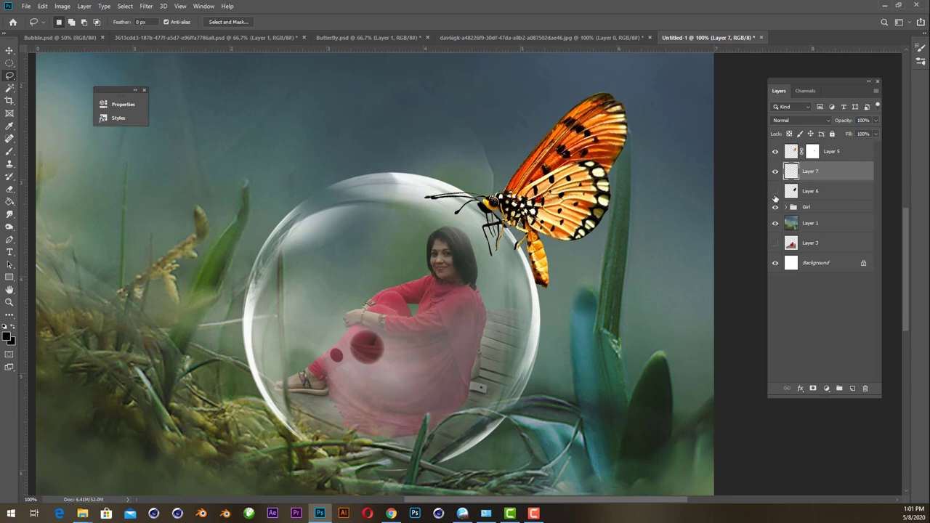
# Soften the shadow with a 1.8 px Gaussian Blur.
pyautogui.hotkey('ctrl', '+')
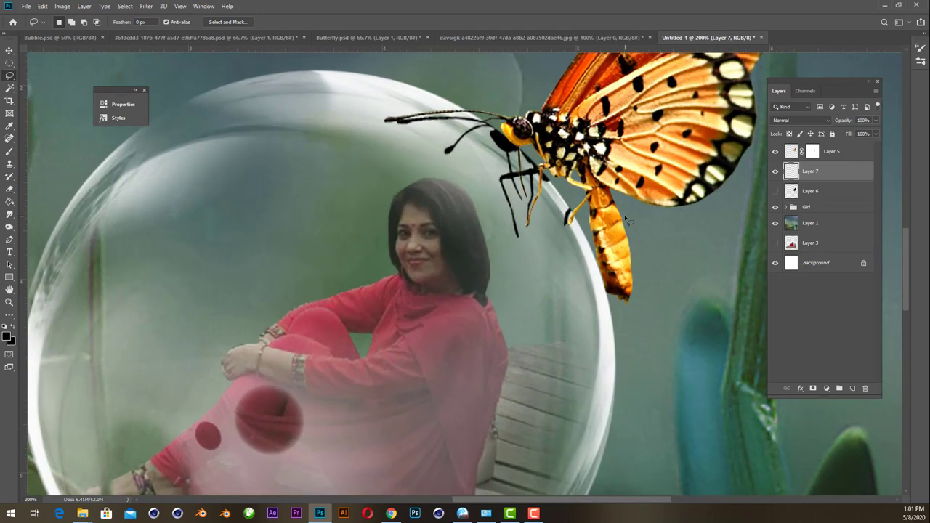
pyautogui.moveTo(521, 230); pyautogui.dragTo(508, 272)
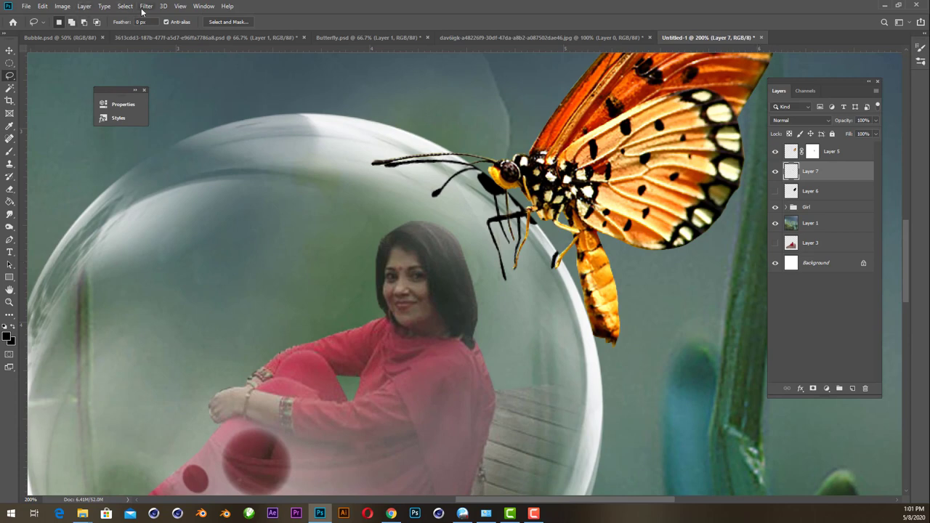
pyautogui.click(146, 5)
pyautogui.click(287, 149)
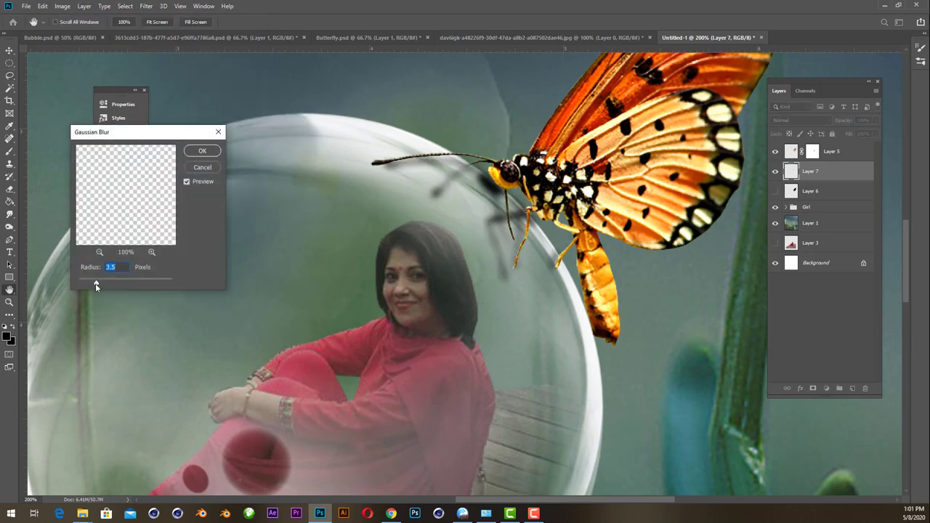
pyautogui.moveTo(95, 284); pyautogui.dragTo(89, 284)
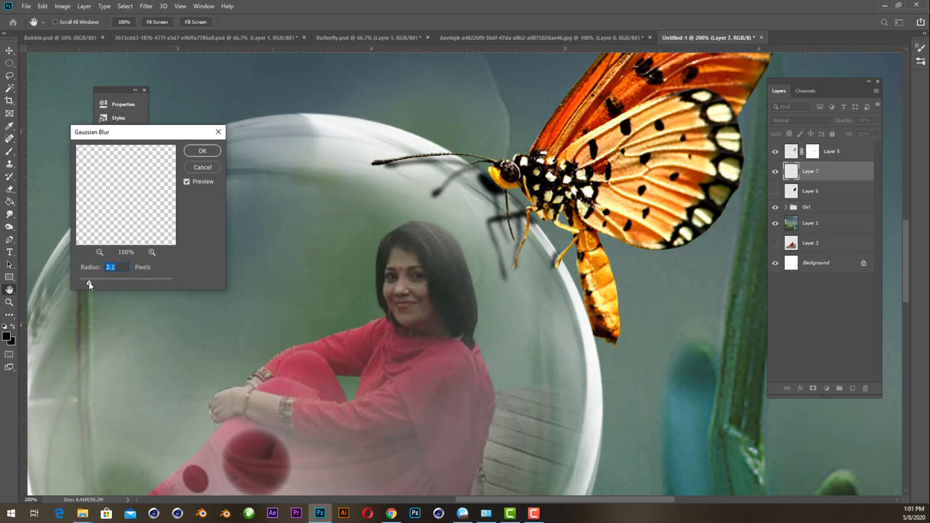
pyautogui.moveTo(87, 285); pyautogui.dragTo(88, 286)
pyautogui.click(202, 150)
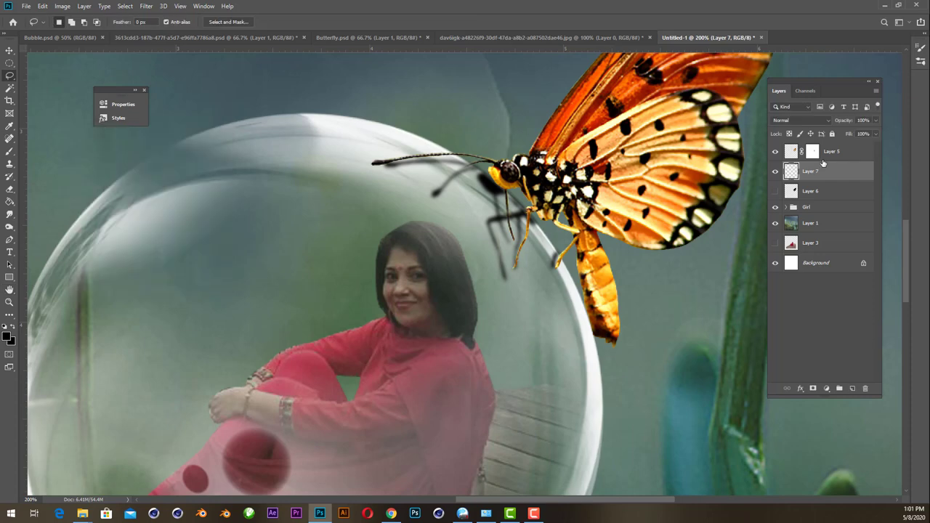
# Set Layer 7 to Multiply at about 45% opacity and add a layer mask.
pyautogui.click(795, 119)
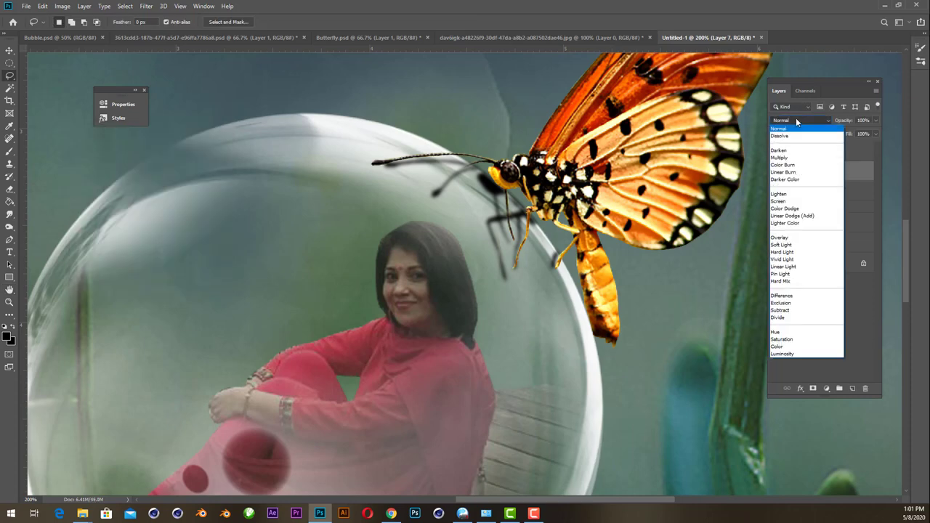
pyautogui.click(779, 157)
pyautogui.click(875, 120)
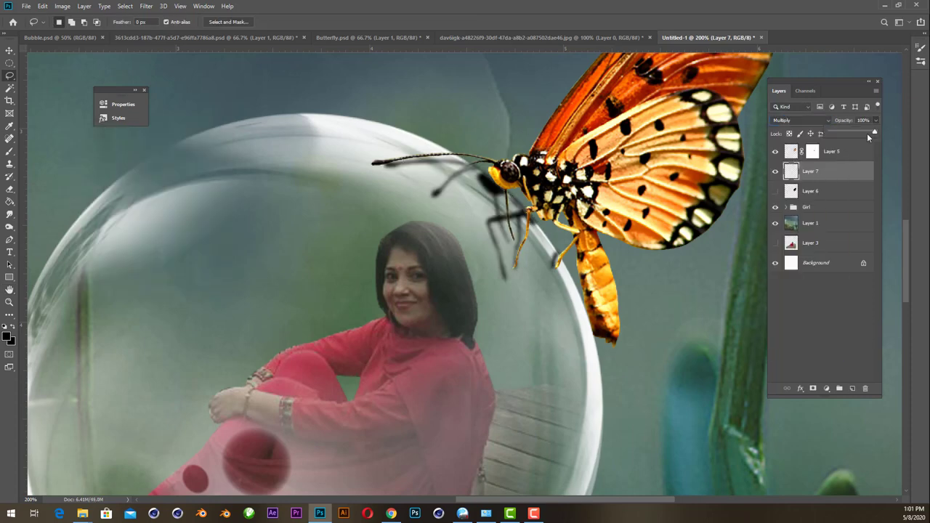
pyautogui.moveTo(861, 135); pyautogui.dragTo(851, 137)
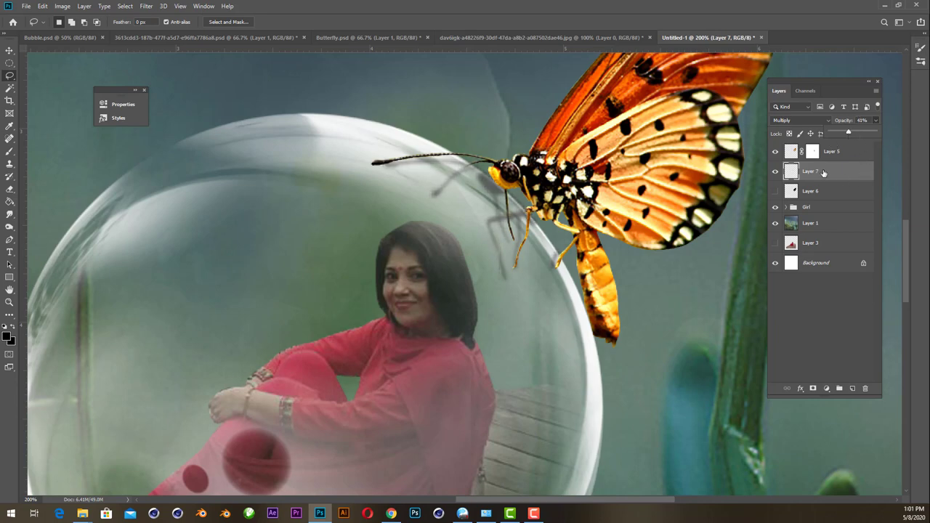
pyautogui.click(813, 389)
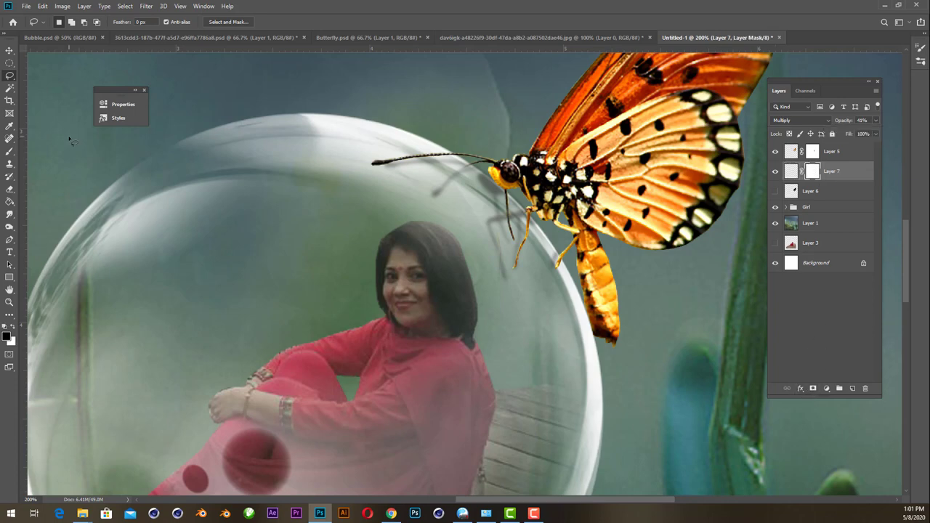
# Paint out part of the butterfly's leg shadow with a size-30 brush.
pyautogui.click(10, 151)
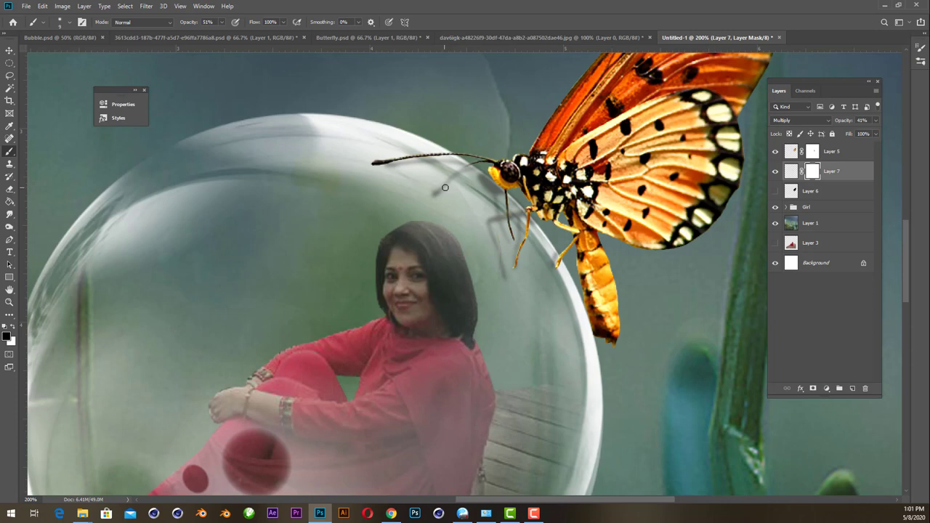
pyautogui.press(']')
pyautogui.press(']')
pyautogui.moveTo(481, 249)
pyautogui.mouseDown()
pyautogui.moveTo(498, 276)
pyautogui.moveTo(486, 242)
pyautogui.mouseUp()
pyautogui.hotkey('ctrl', '+')
pyautogui.hotkey('ctrl', '+')
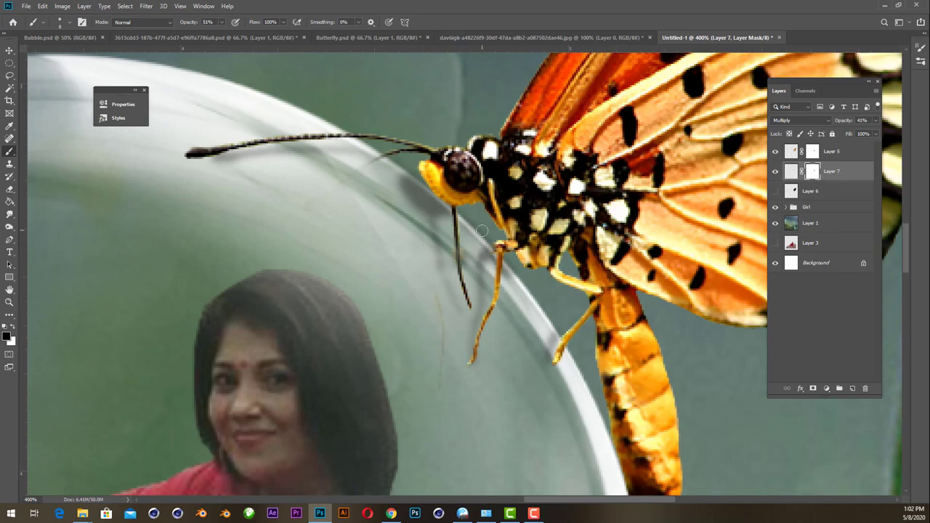
pyautogui.hotkey('ctrl', '-')
pyautogui.hotkey('ctrl', '-')
pyautogui.hotkey('ctrl', '-')
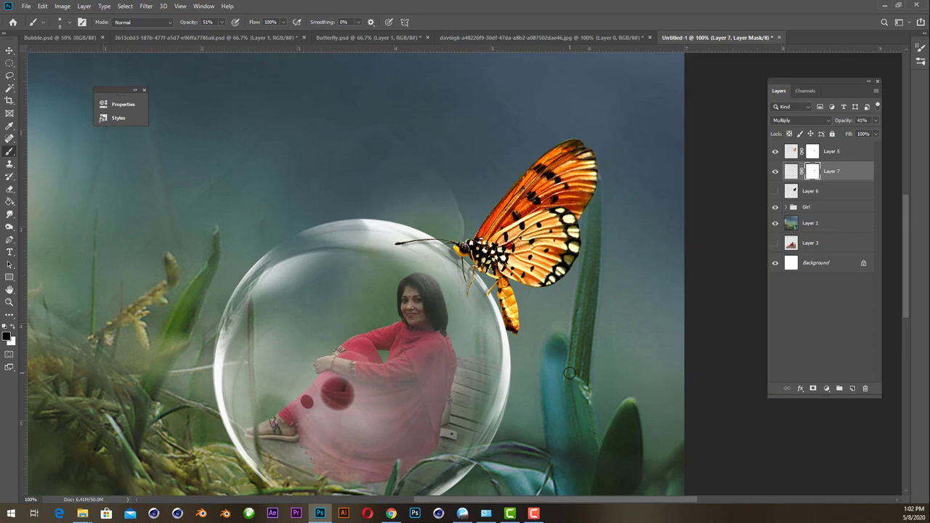
# Add a new empty Layer 8 directly above Layer 6.
pyautogui.scroll(-2, 538, 336)
pyautogui.scroll(-2, 518, 237)
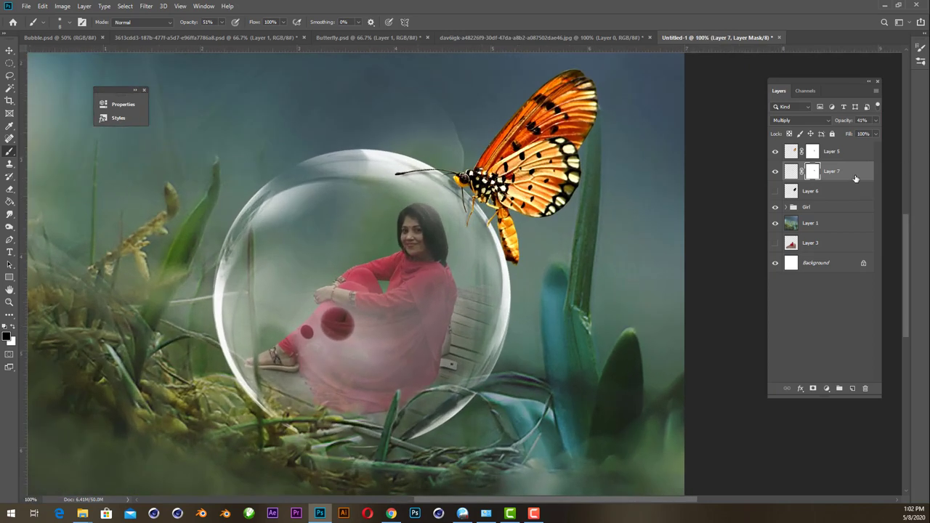
pyautogui.click(848, 155)
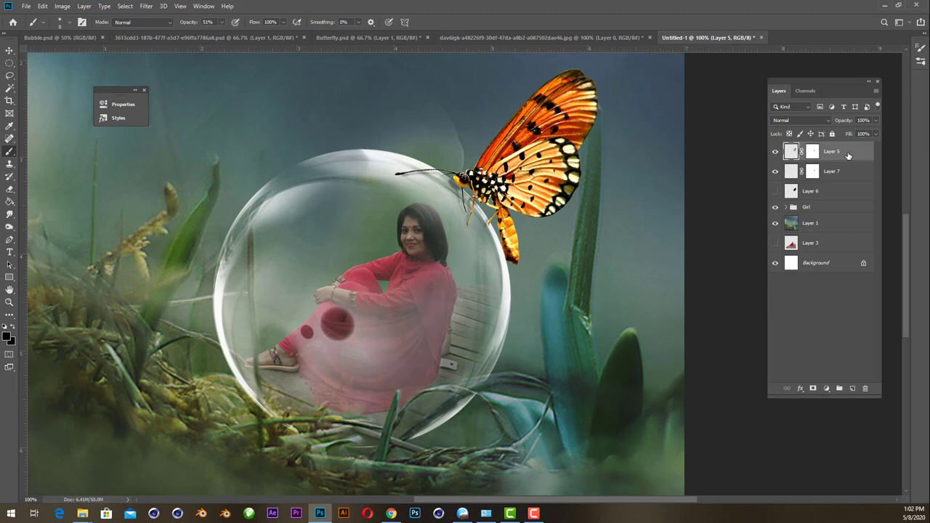
pyautogui.click(830, 191)
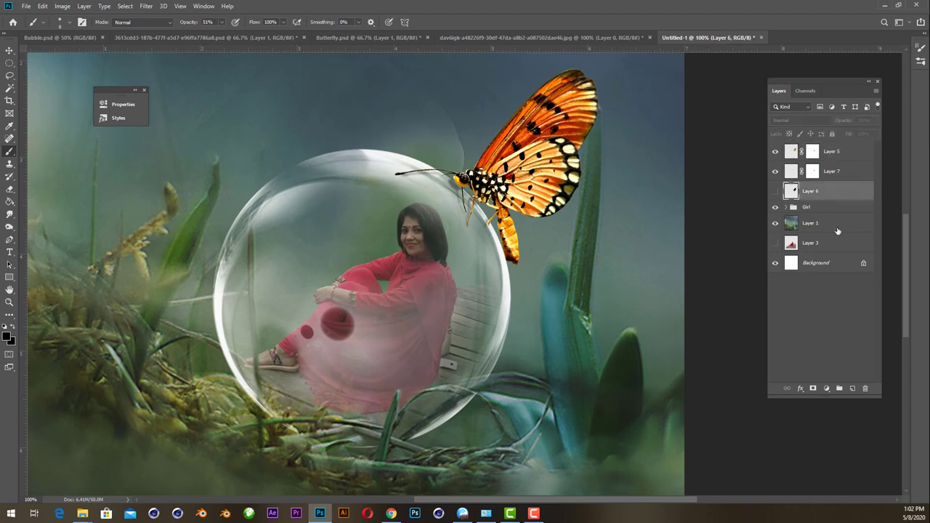
pyautogui.click(852, 390)
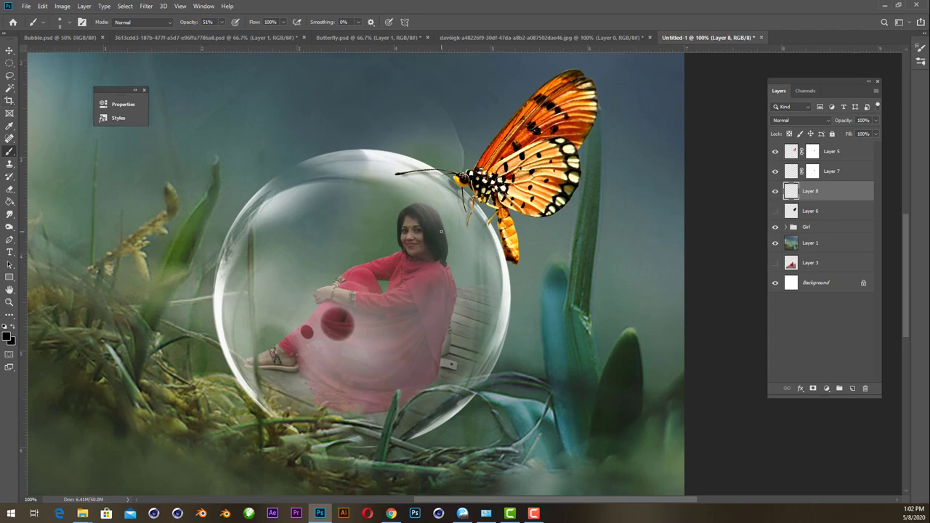
# Set the foreground to a soft pale yellow derived from the butterfly's orange.
pyautogui.press(']')
pyautogui.press(']')
pyautogui.press(']')
pyautogui.press(']')
pyautogui.press(']')
pyautogui.press(']')
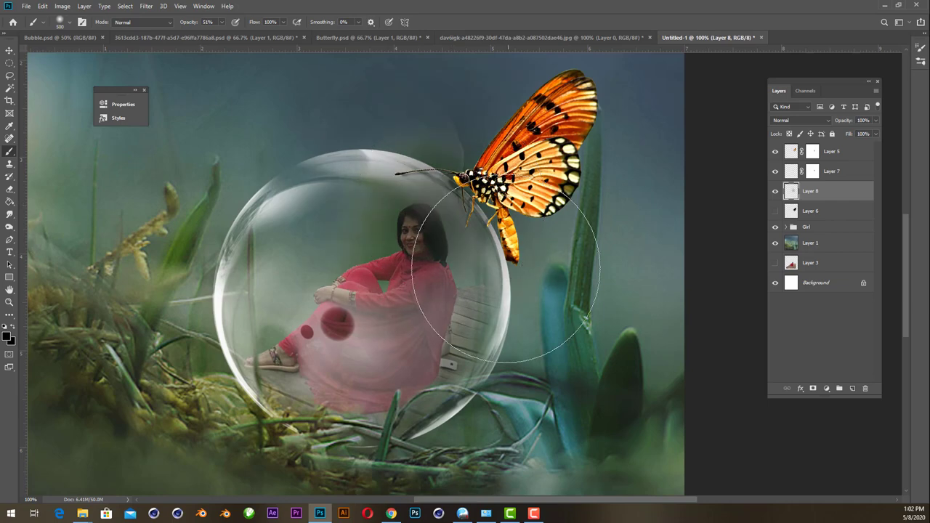
pyautogui.keyDown('alt'); pyautogui.click(516, 233); pyautogui.keyUp('alt')
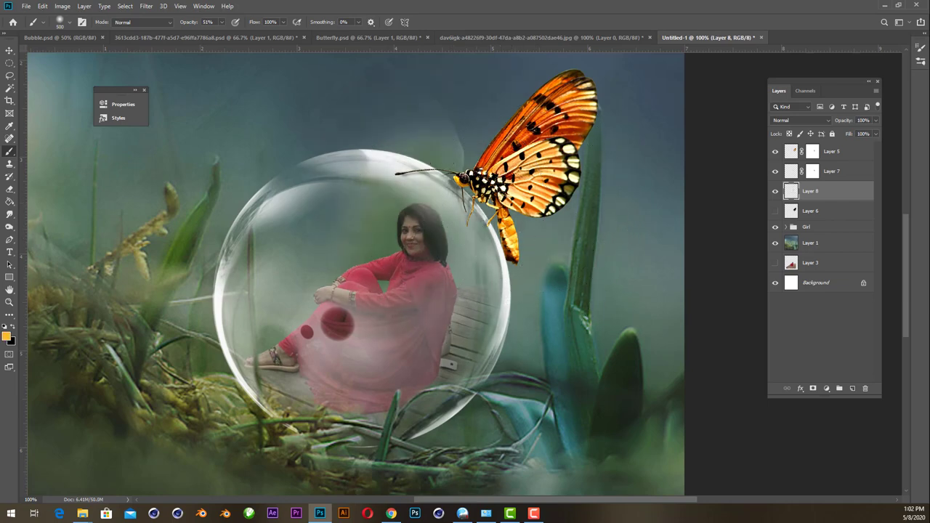
pyautogui.click(7, 336)
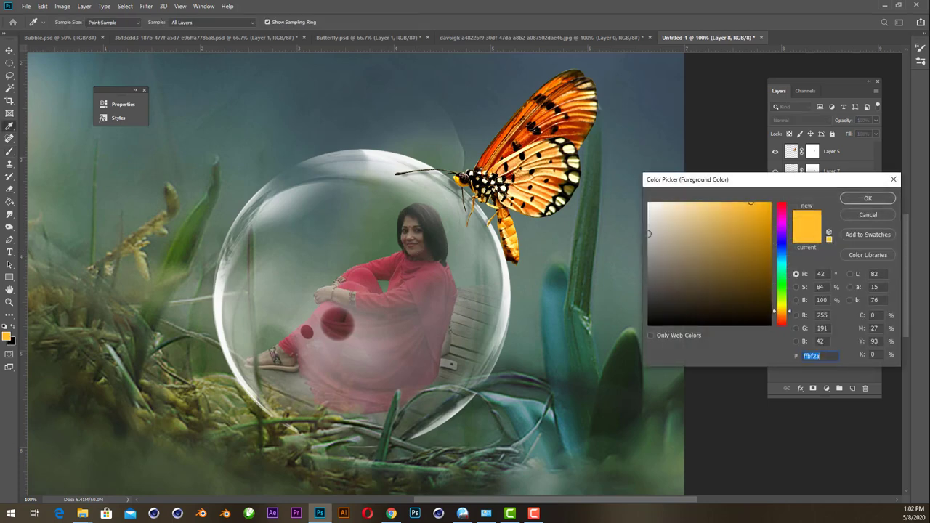
pyautogui.moveTo(787, 310); pyautogui.dragTo(788, 308)
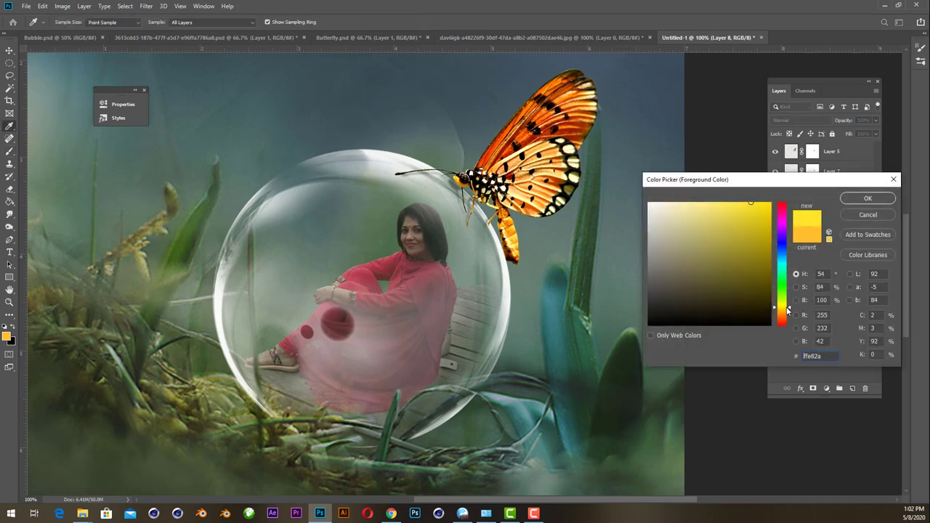
pyautogui.click(739, 206)
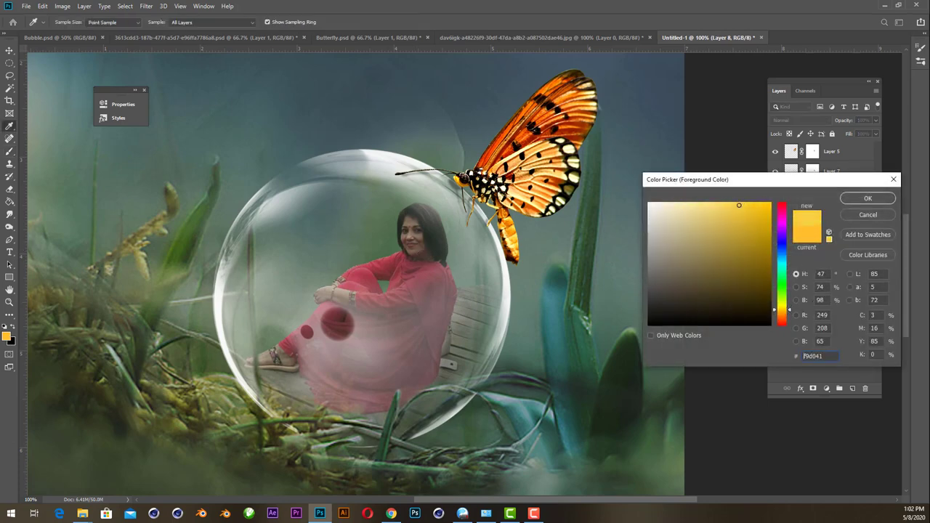
pyautogui.click(844, 202)
# Paint a yellow glow around the butterfly with a 500 px brush, then scale it down.
pyautogui.press(']')
pyautogui.press(']')
pyautogui.press(']')
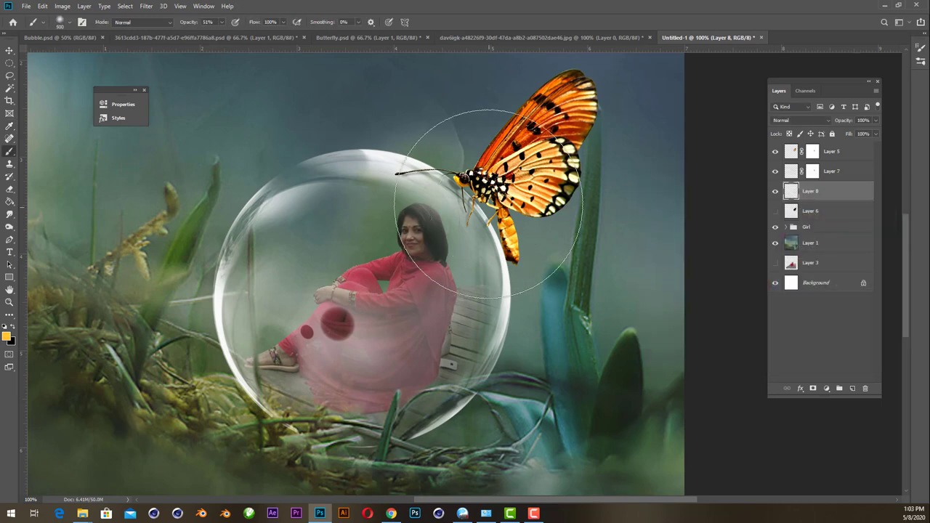
pyautogui.click(484, 195)
pyautogui.press('[')
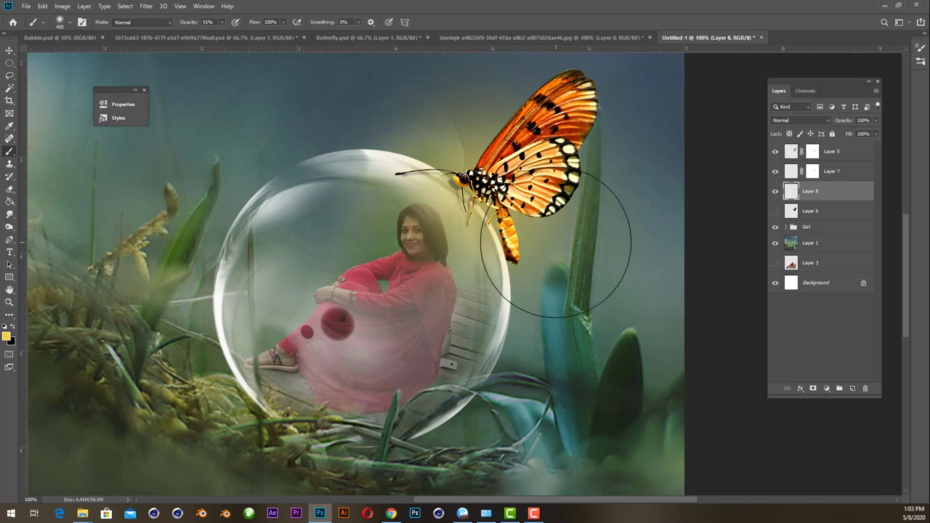
pyautogui.hotkey('ctrl', 't')
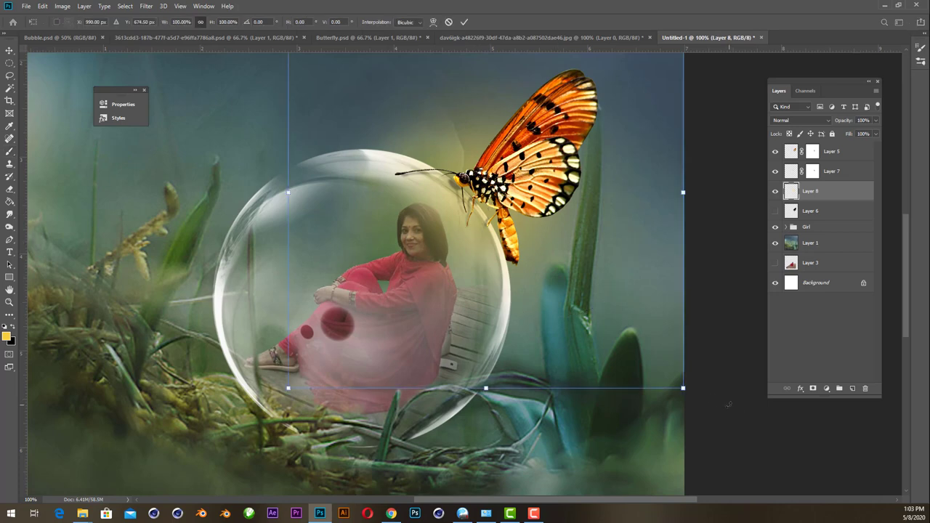
pyautogui.moveTo(690, 399); pyautogui.dragTo(581, 299)
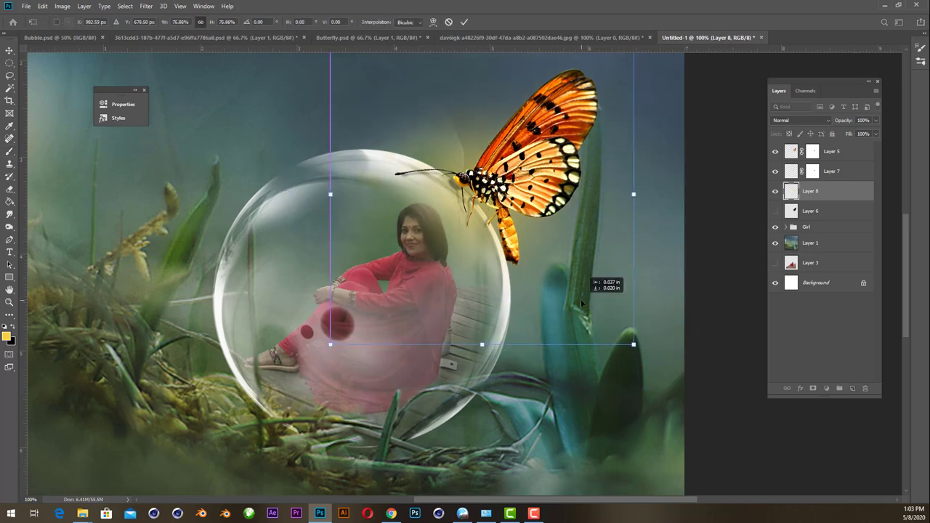
pyautogui.press('Return')
# Cycle Layer 8's blend modes and settle on Overlay.
pyautogui.press('v')
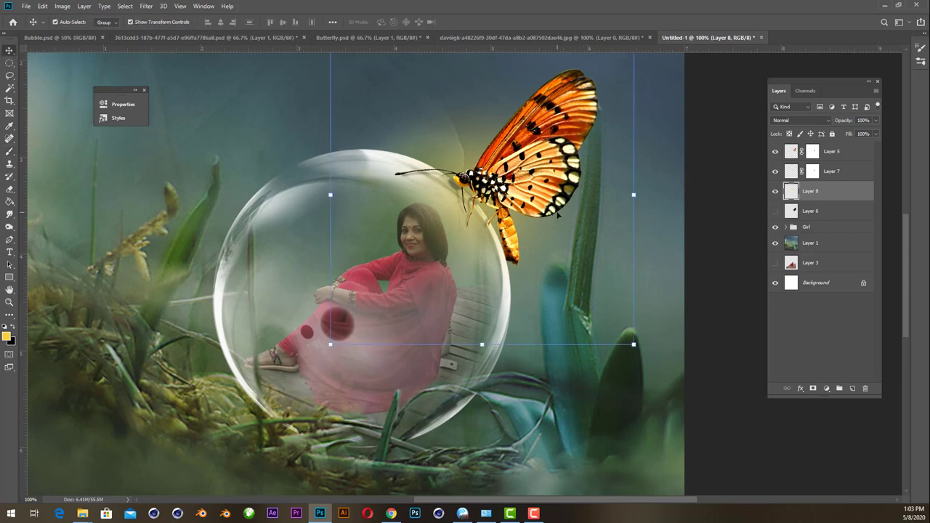
pyautogui.hotkey('shift', '+')
pyautogui.hotkey('shift', '+')
pyautogui.hotkey('shift', '+')
pyautogui.hotkey('shift', '+')
pyautogui.hotkey('shift', '+')
pyautogui.hotkey('shift', '+')
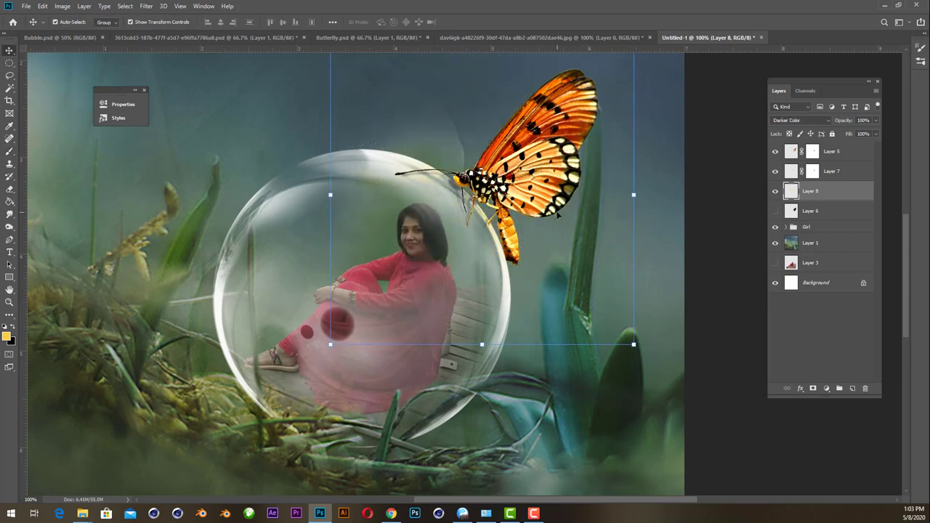
pyautogui.hotkey('ctrl', '+')
pyautogui.hotkey('shift', '+')
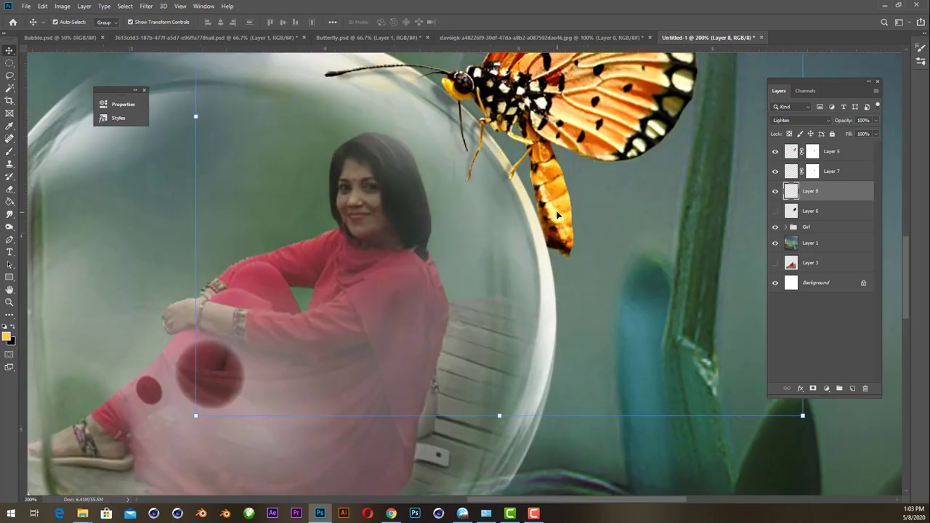
pyautogui.hotkey('shift', '+')
pyautogui.hotkey('shift', '+')
pyautogui.hotkey('shift', '+')
pyautogui.hotkey('shift', '+')
pyautogui.hotkey('shift', '+')
pyautogui.hotkey('shift', '+')
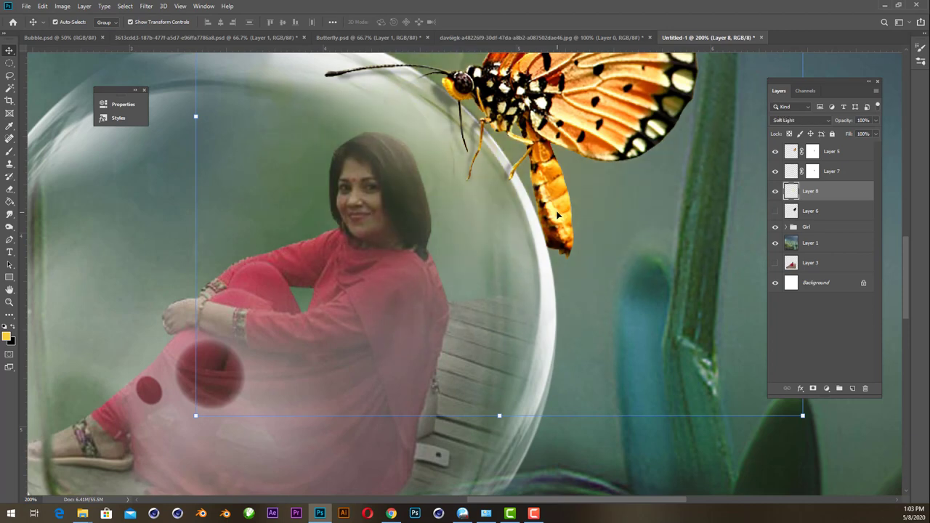
pyautogui.hotkey('shift', '-')
pyautogui.hotkey('ctrl', '-')
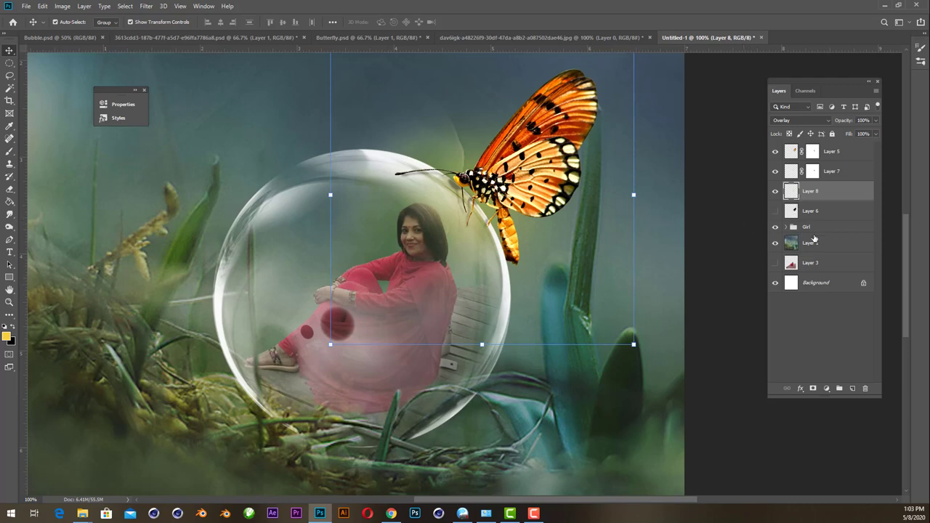
# Mask Layer 8 and paint out the glow above the butterfly with a 175 px brush.
pyautogui.click(813, 388)
pyautogui.click(11, 152)
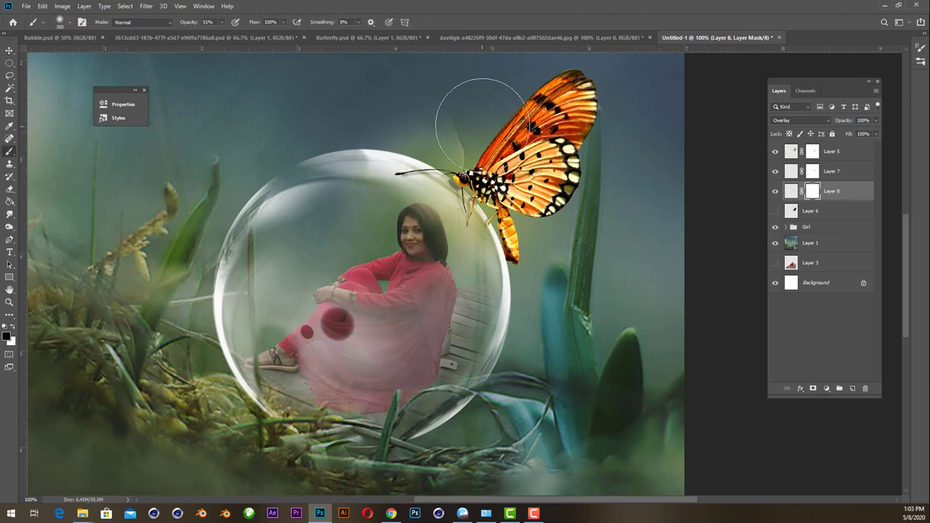
pyautogui.press('[')
pyautogui.press('[')
pyautogui.press('[')
pyautogui.moveTo(419, 109)
pyautogui.mouseDown()
pyautogui.moveTo(454, 142)
pyautogui.moveTo(446, 135)
pyautogui.mouseUp()
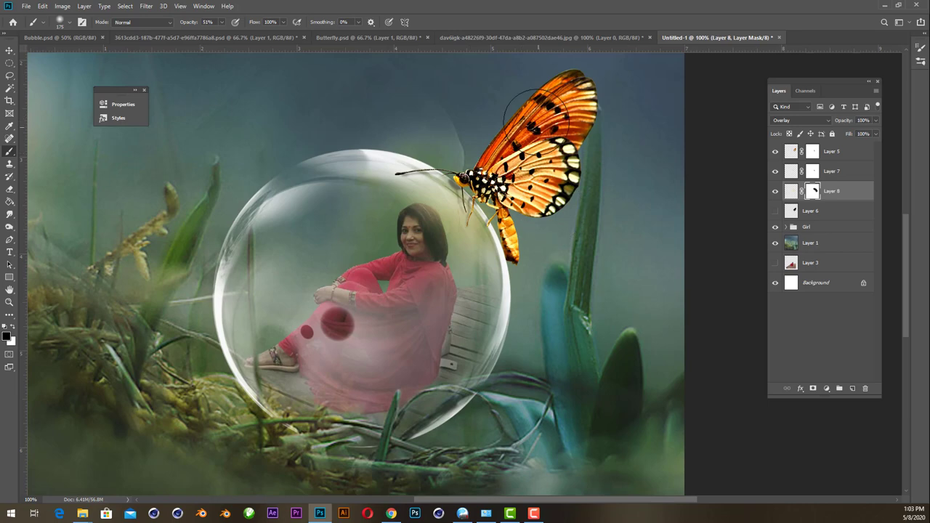
pyautogui.hotkey('ctrl', '-')
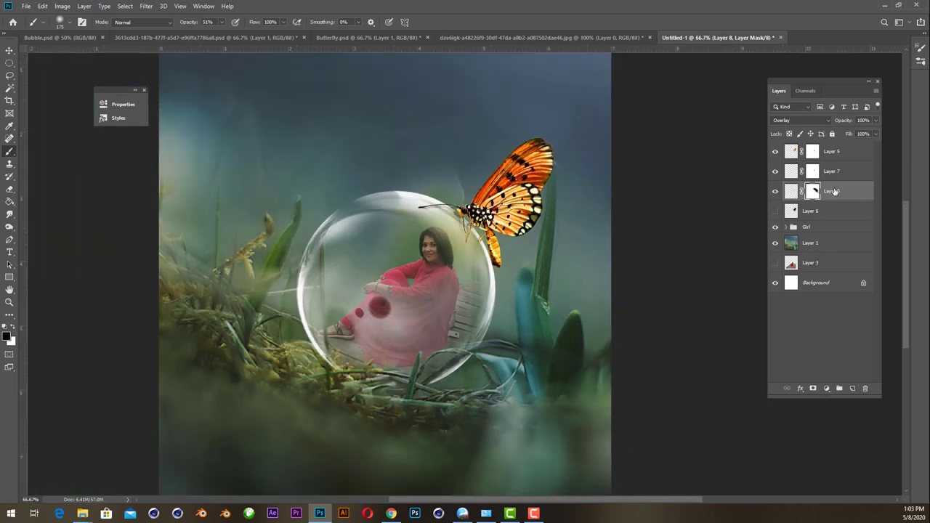
pyautogui.click(842, 152)
# Add a Hue/Saturation adjustment clipped to the butterfly, tuning lightness and saturation.
pyautogui.click(774, 151)
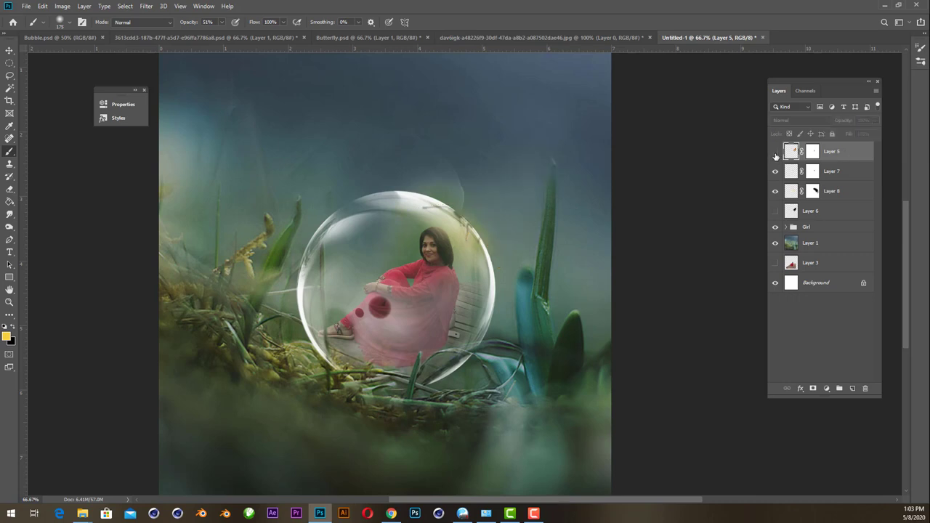
pyautogui.click(774, 151)
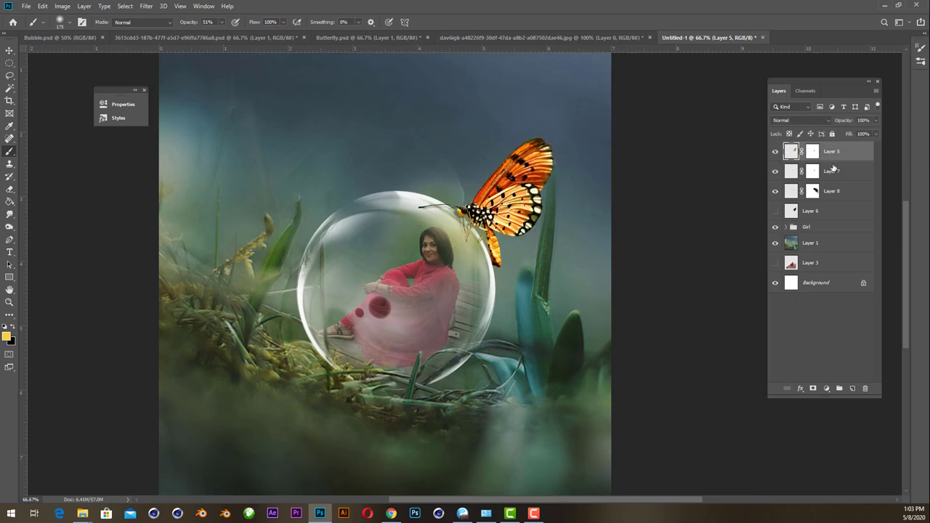
pyautogui.click(826, 388)
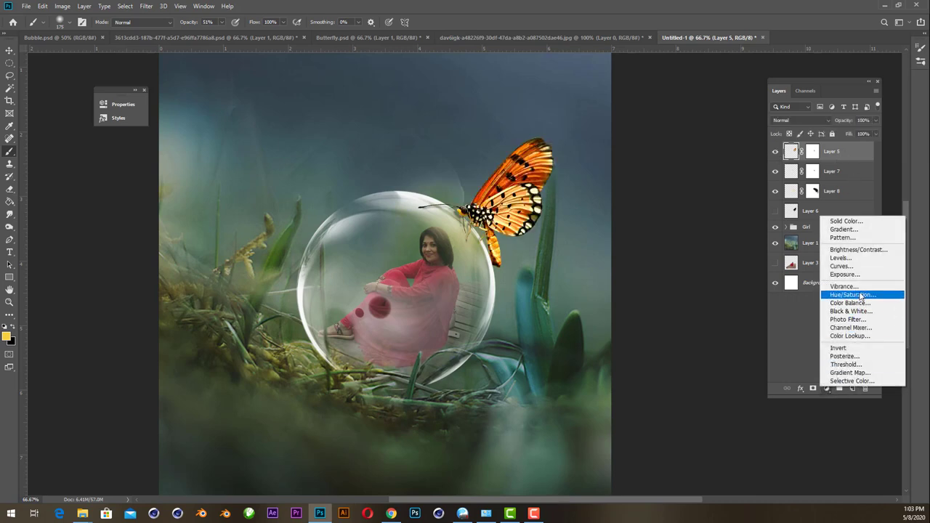
pyautogui.click(861, 295)
pyautogui.click(183, 301)
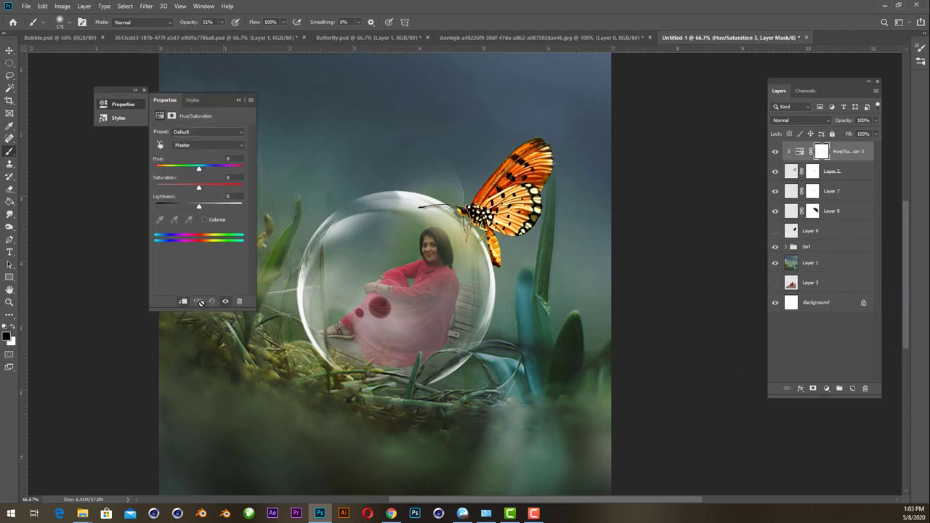
pyautogui.moveTo(199, 208); pyautogui.dragTo(187, 187)
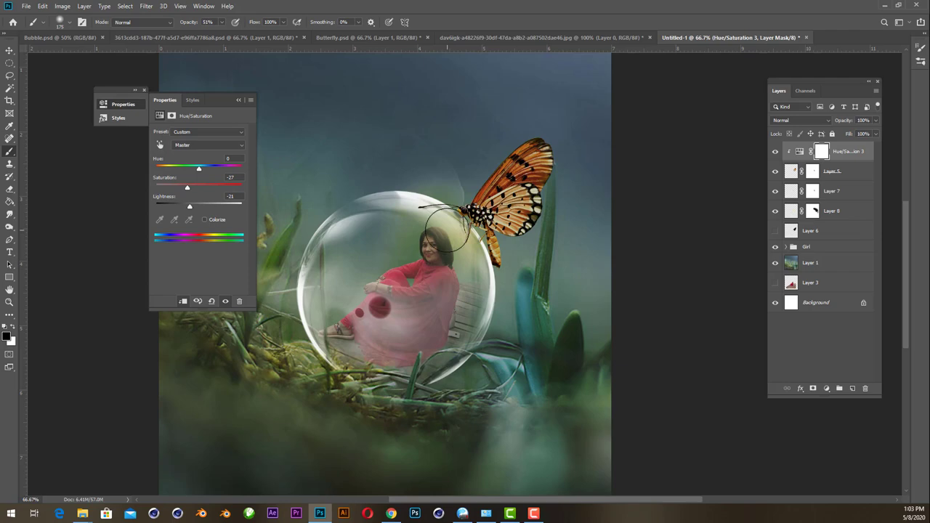
pyautogui.hotkey('ctrl', '+')
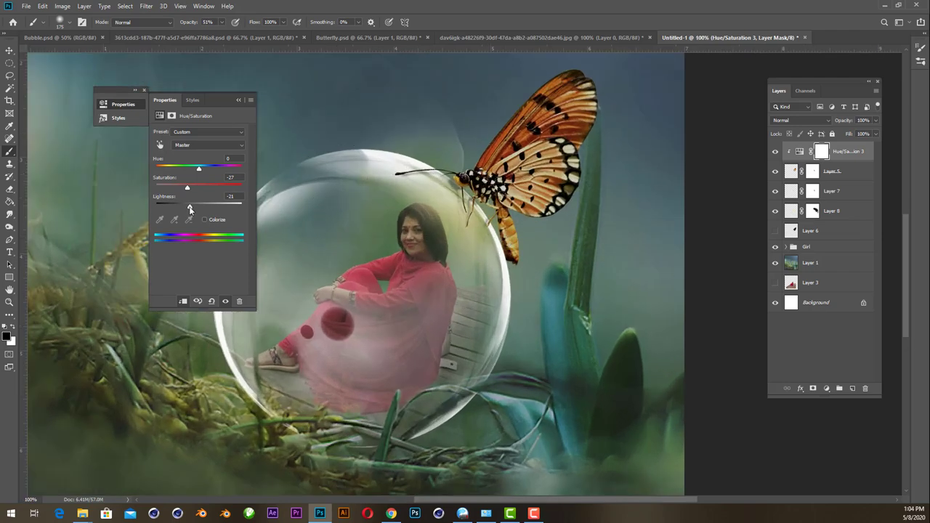
pyautogui.moveTo(189, 209); pyautogui.dragTo(194, 210)
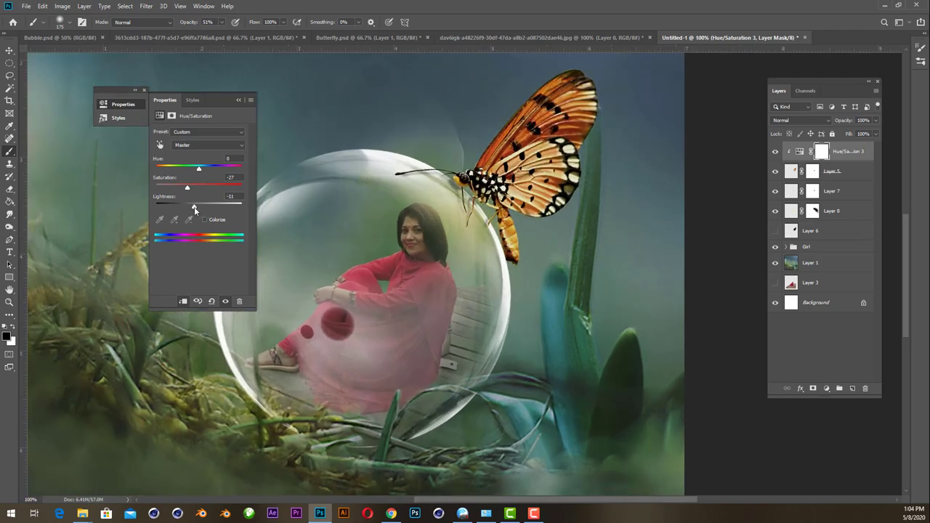
pyautogui.moveTo(185, 188); pyautogui.dragTo(183, 190)
pyautogui.moveTo(194, 207); pyautogui.dragTo(190, 208)
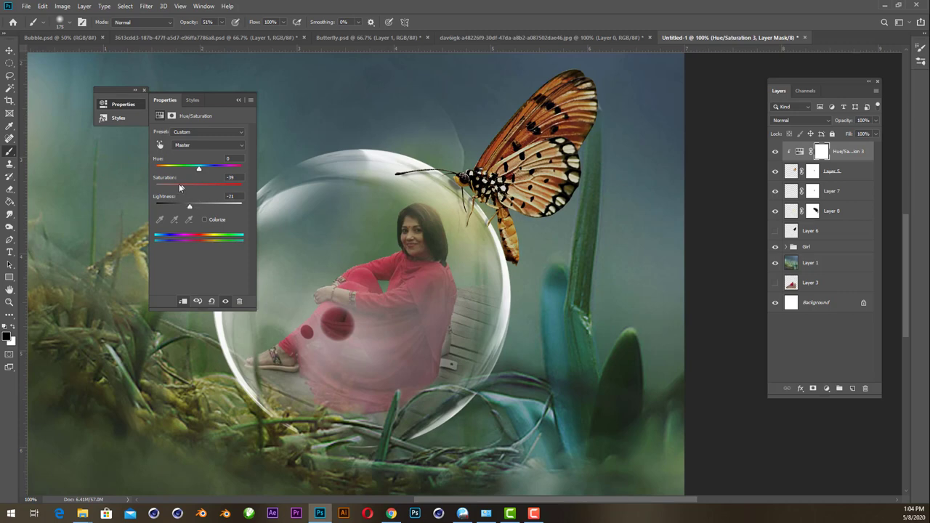
pyautogui.click(237, 100)
# Paint on the Hue/Saturation 3 mask with a 400 px brush and view the whole composite.
pyautogui.hotkey('ctrl', '-')
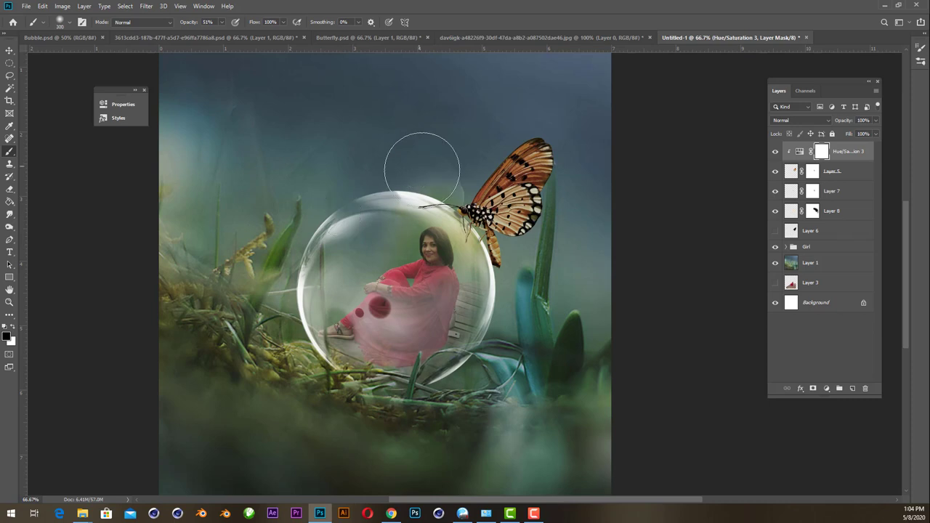
pyautogui.press(']')
pyautogui.press(']')
pyautogui.press(']')
pyautogui.press(']')
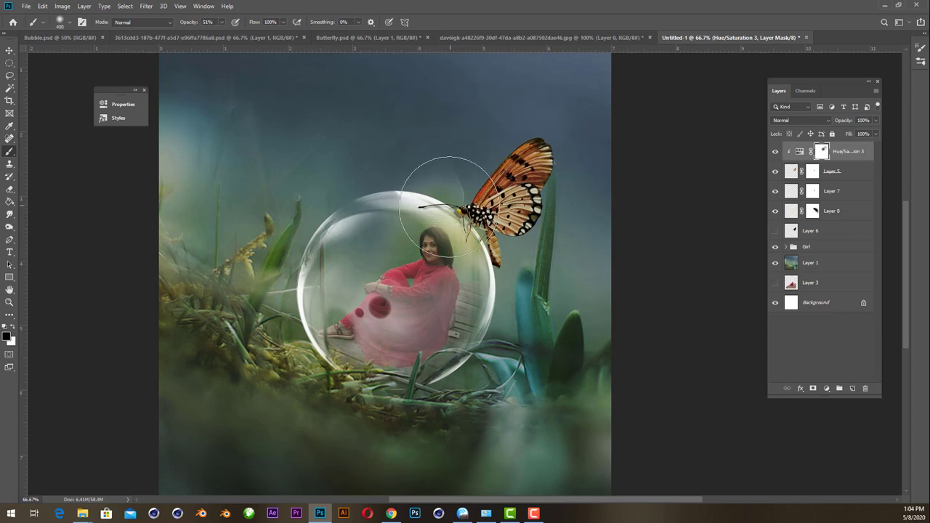
pyautogui.moveTo(442, 197); pyautogui.dragTo(441, 231)
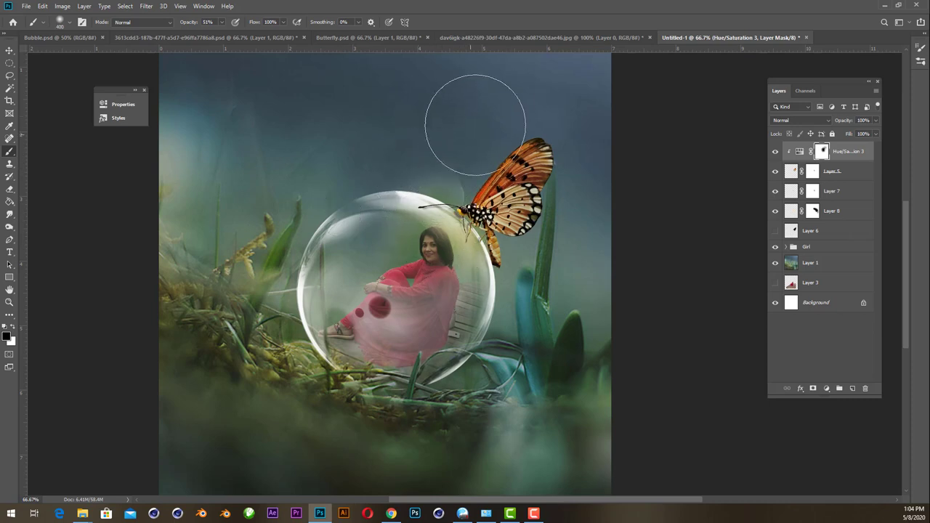
pyautogui.hotkey('ctrl', '-')
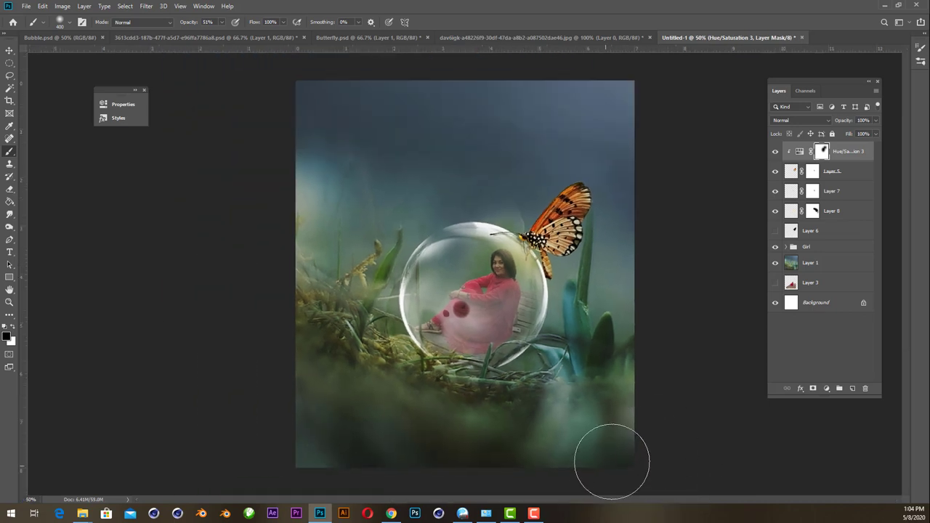
pyautogui.press('v')
pyautogui.click(712, 282)
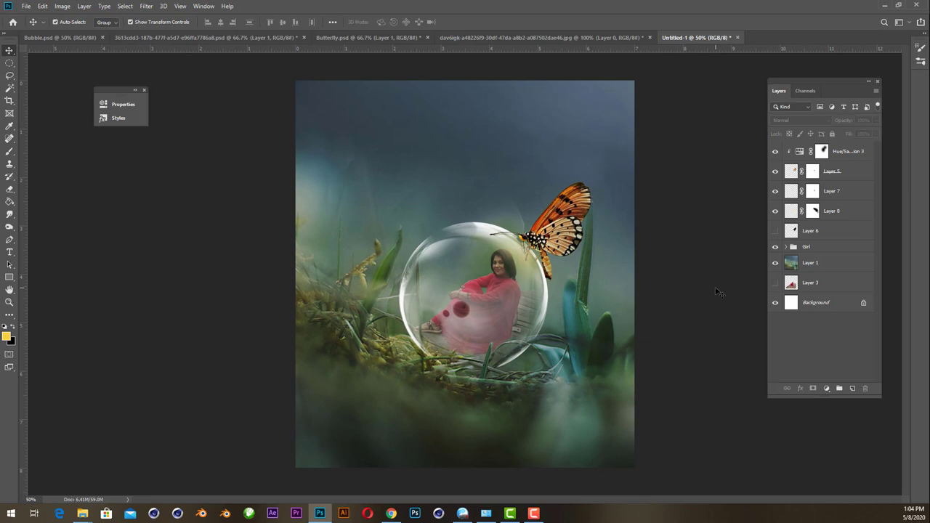
# Group Hue/Saturation 3 through Layer 6 as 'Butterfly' and add empty Layer 9 above.
pyautogui.click(851, 151)
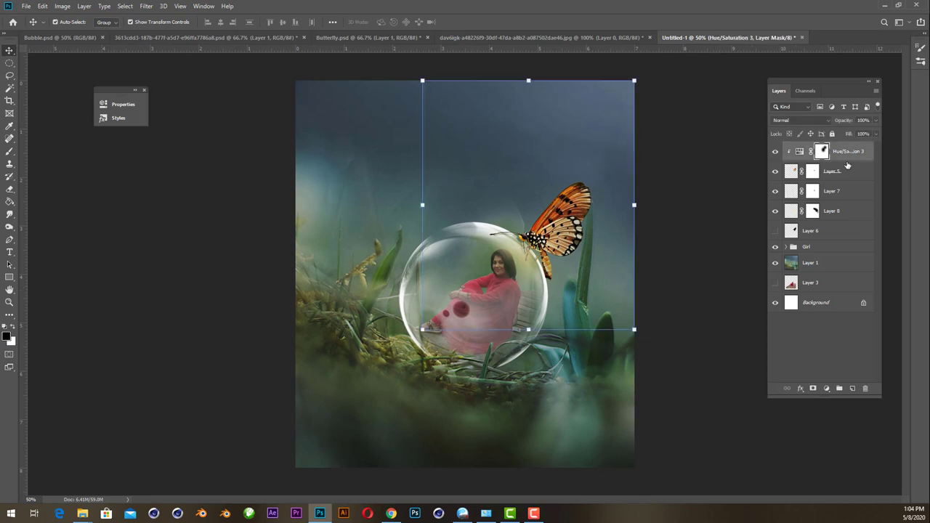
pyautogui.keyDown('shift'); pyautogui.click(842, 227); pyautogui.keyUp('shift')
pyautogui.moveTo(842, 227); pyautogui.dragTo(840, 388)
pyautogui.write('Butterfly')
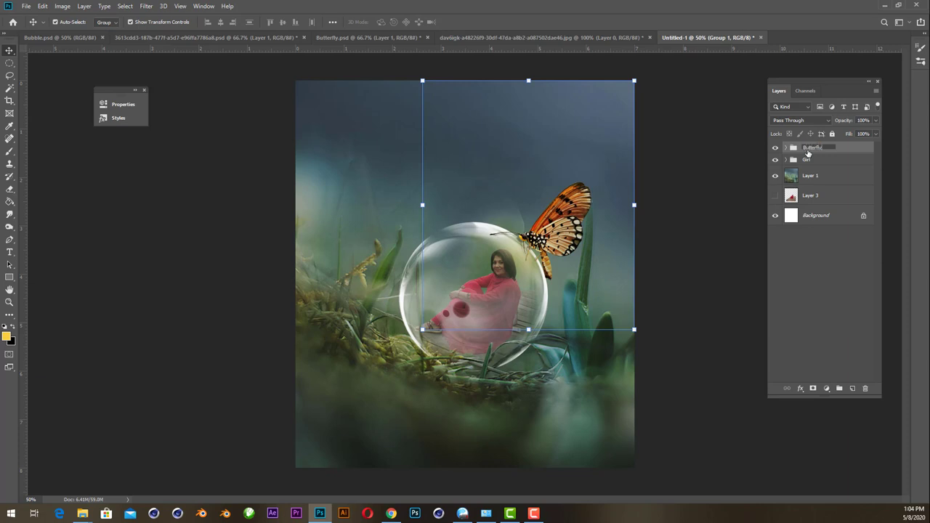
pyautogui.press('Return')
pyautogui.hotkey('ctrl', 'shift', 'alt', 'n')
pyautogui.press('b')
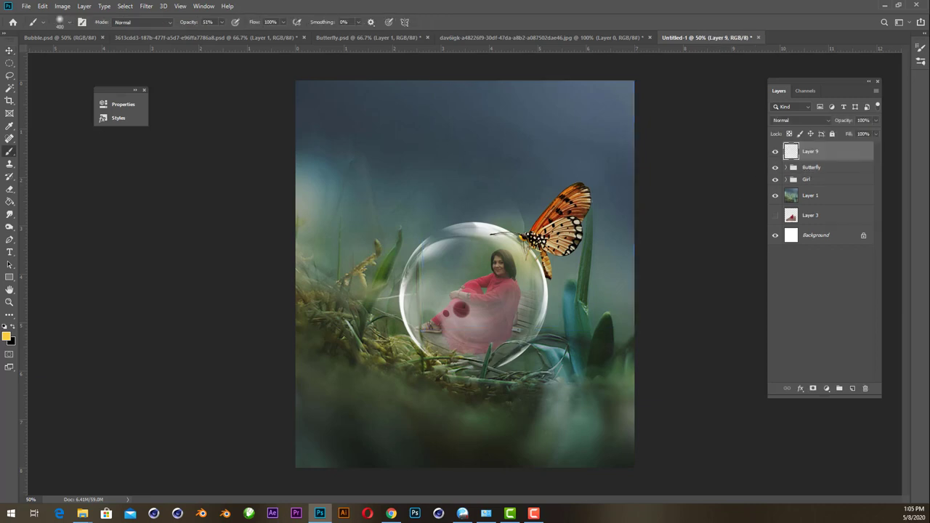
# Set the foreground to white and choose the second Rays of Light brush.
pyautogui.press('i')
pyautogui.click(6, 336)
pyautogui.click(649, 203)
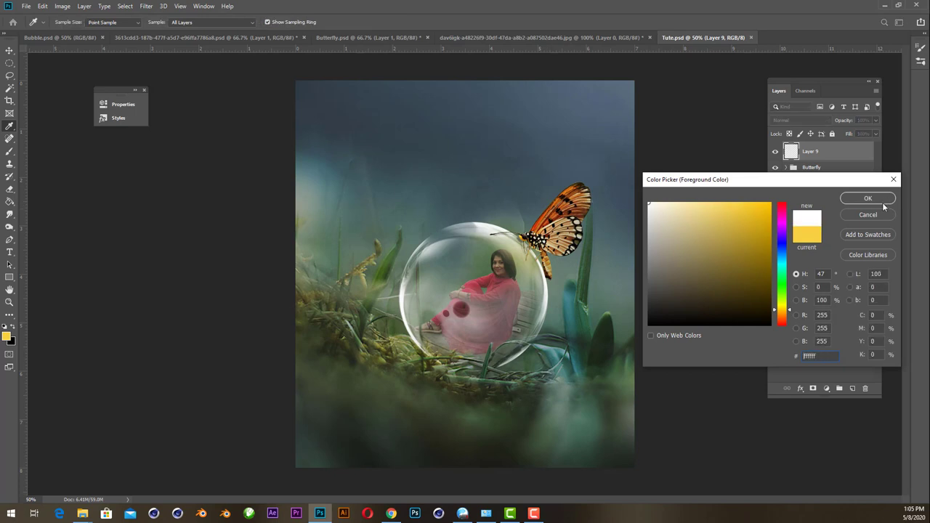
pyautogui.click(869, 204)
pyautogui.press('b')
pyautogui.rightClick(444, 160)
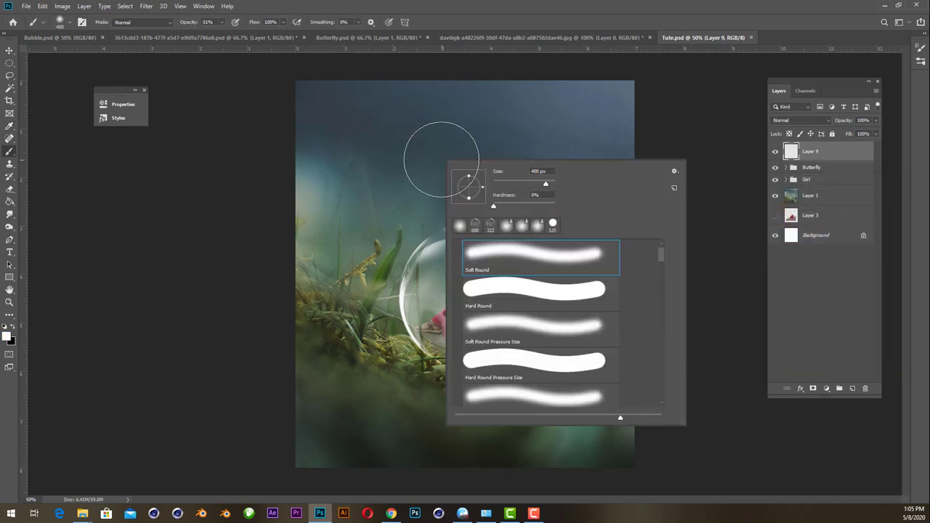
pyautogui.scroll(1, 475, 265)
pyautogui.click(457, 246)
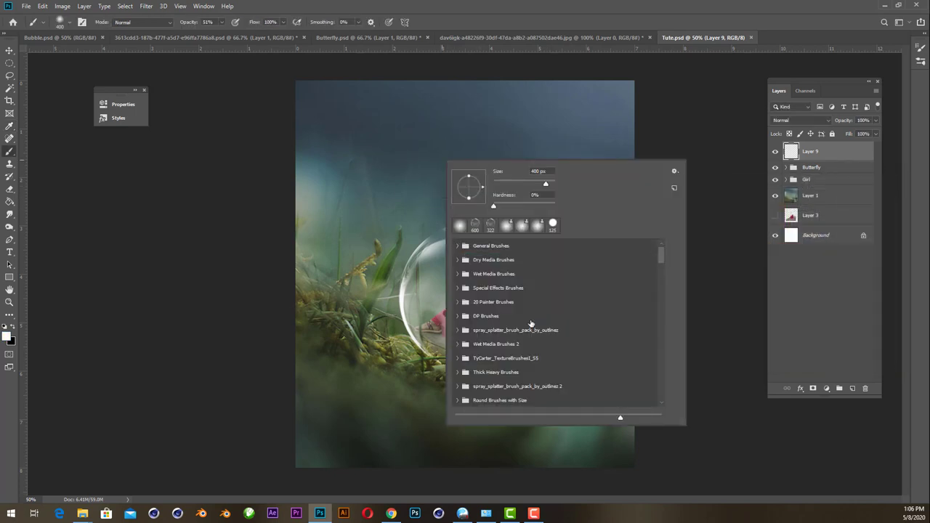
pyautogui.scroll(-1, 531, 323)
pyautogui.scroll(-1, 563, 360)
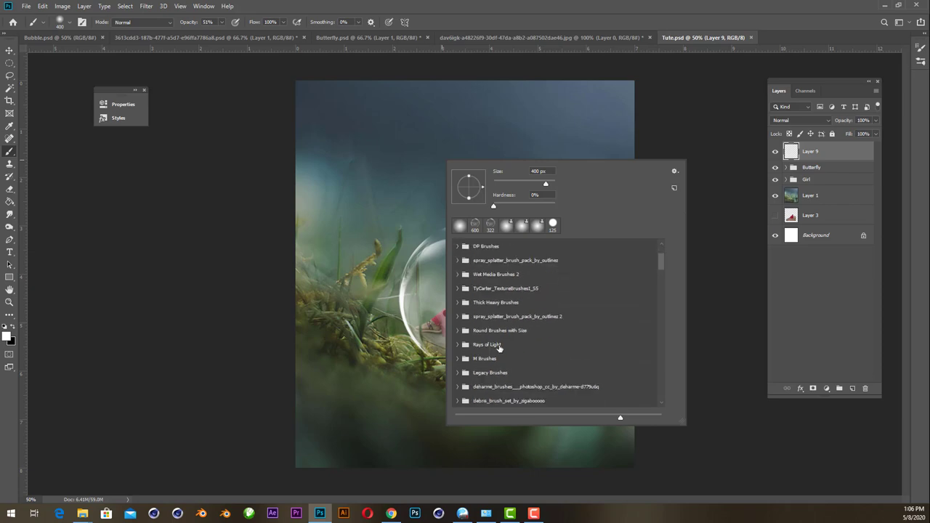
pyautogui.click(456, 345)
pyautogui.click(522, 399)
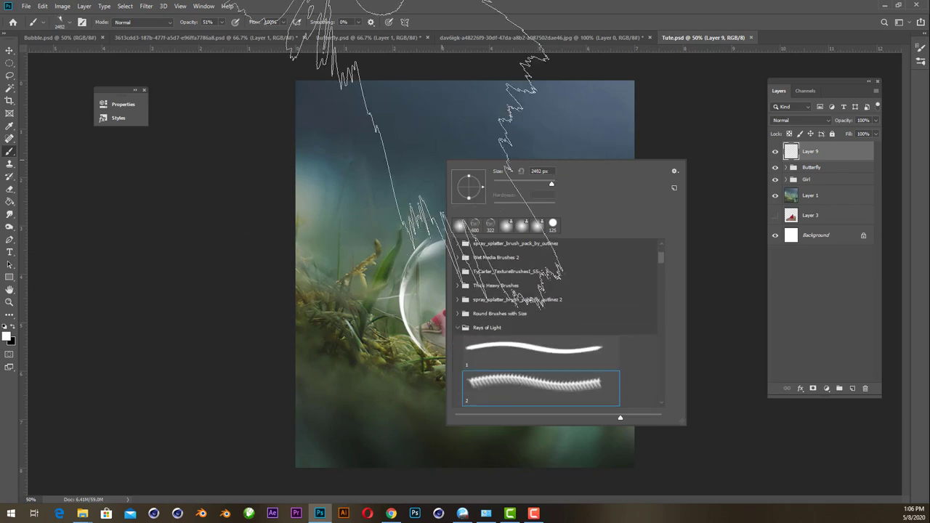
# Stamp light rays in the upper-left and move them toward the top-left corner.
pyautogui.click(418, 192)
pyautogui.hotkey('ctrl', 'z')
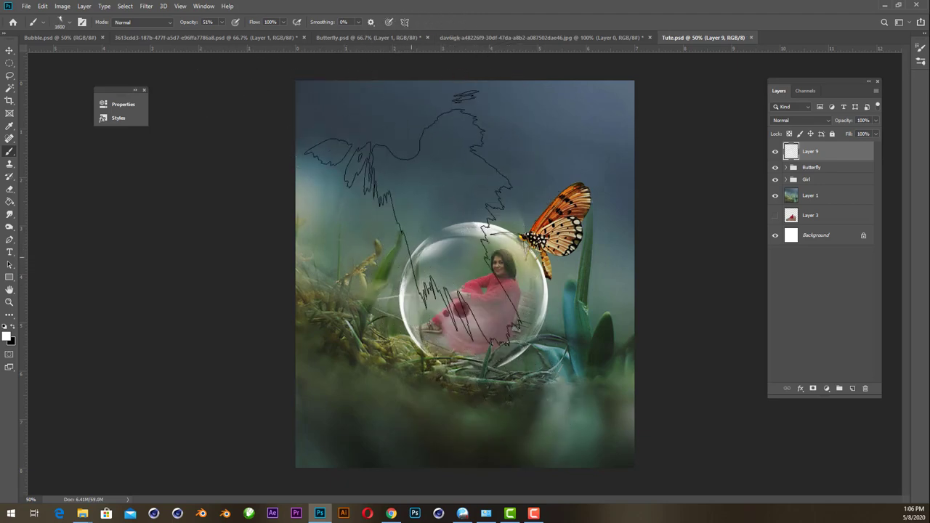
pyautogui.click(385, 240)
pyautogui.press('[')
pyautogui.press('[')
pyautogui.press('[')
pyautogui.hotkey('ctrl', 't')
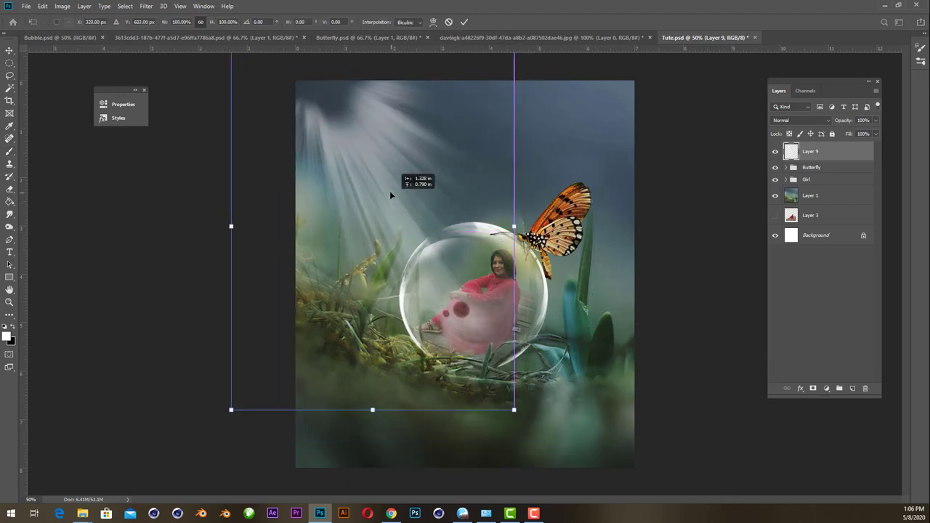
pyautogui.moveTo(458, 229); pyautogui.dragTo(383, 145)
pyautogui.press('Return')
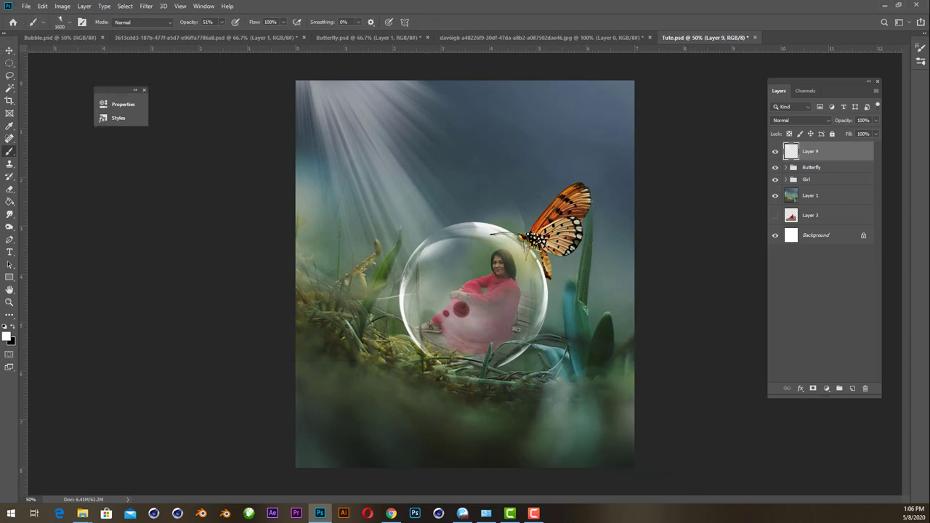
# Rotate the rays about 10 degrees and warp them to stream toward the bubble.
pyautogui.click(9, 50)
pyautogui.moveTo(511, 383); pyautogui.dragTo(317, 295)
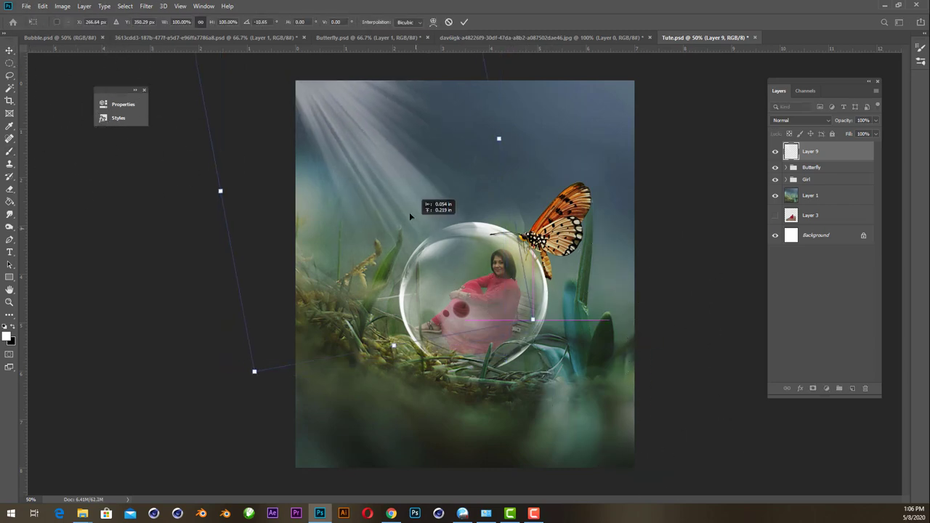
pyautogui.rightClick(401, 172)
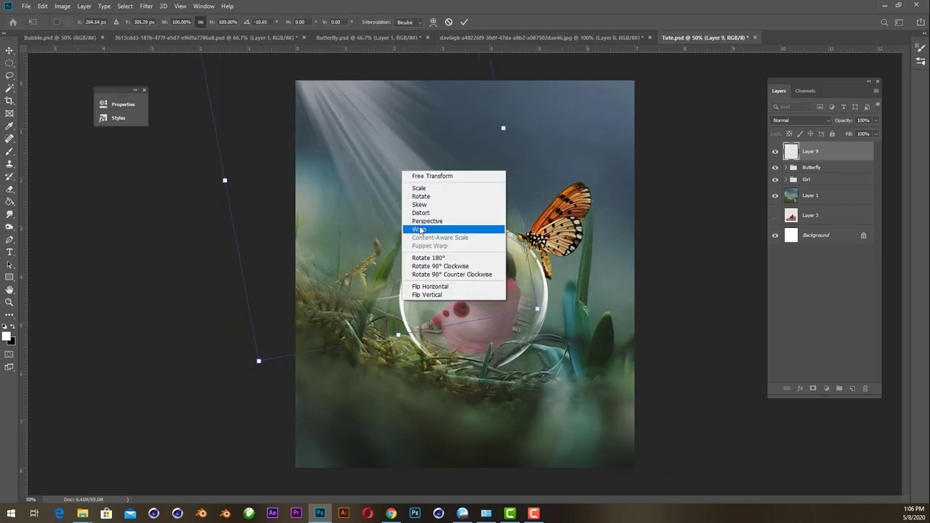
pyautogui.click(425, 230)
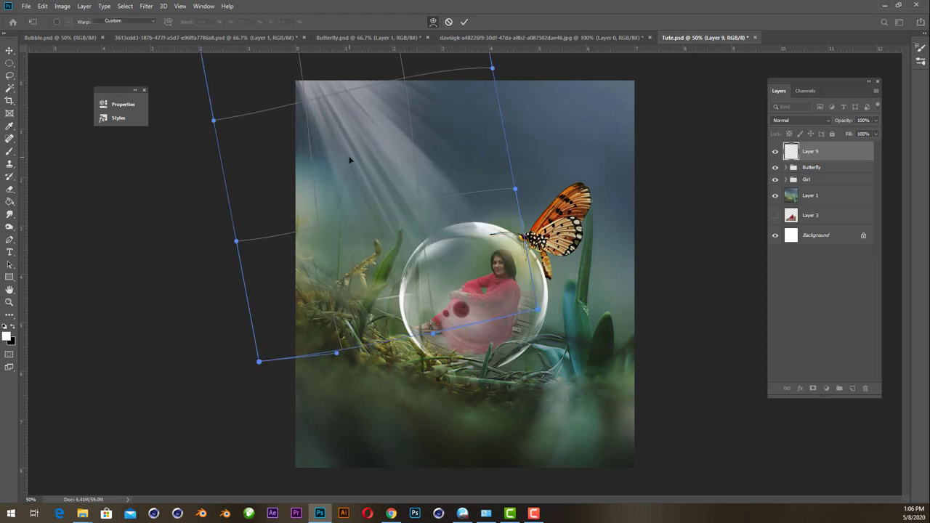
pyautogui.moveTo(395, 171); pyautogui.dragTo(353, 119)
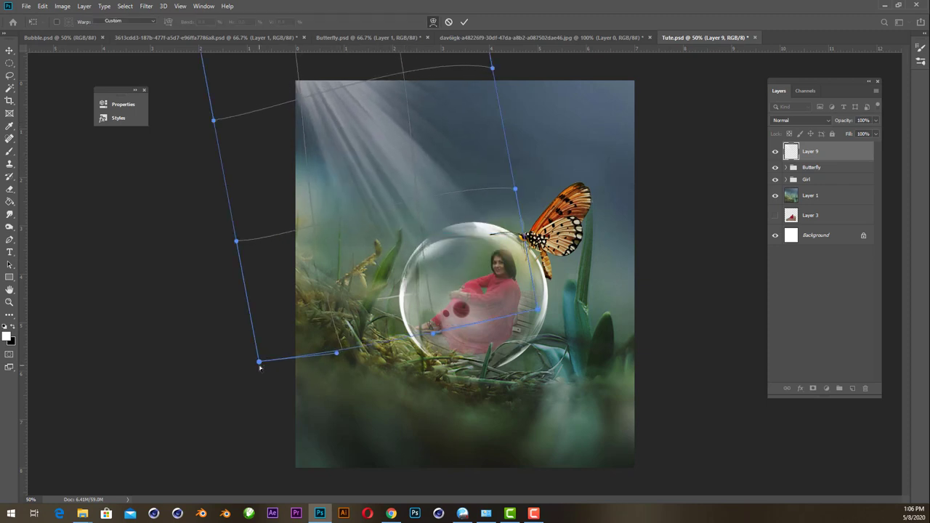
pyautogui.moveTo(260, 362); pyautogui.dragTo(131, 411)
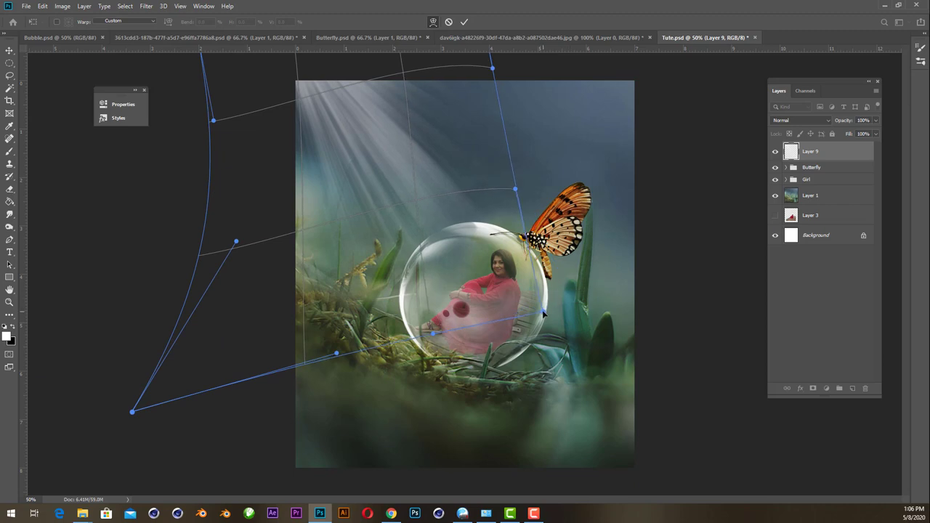
pyautogui.press('Return')
pyautogui.moveTo(409, 197)
pyautogui.mouseDown()
pyautogui.moveTo(380, 171)
pyautogui.moveTo(405, 167)
pyautogui.moveTo(407, 158)
pyautogui.mouseUp()
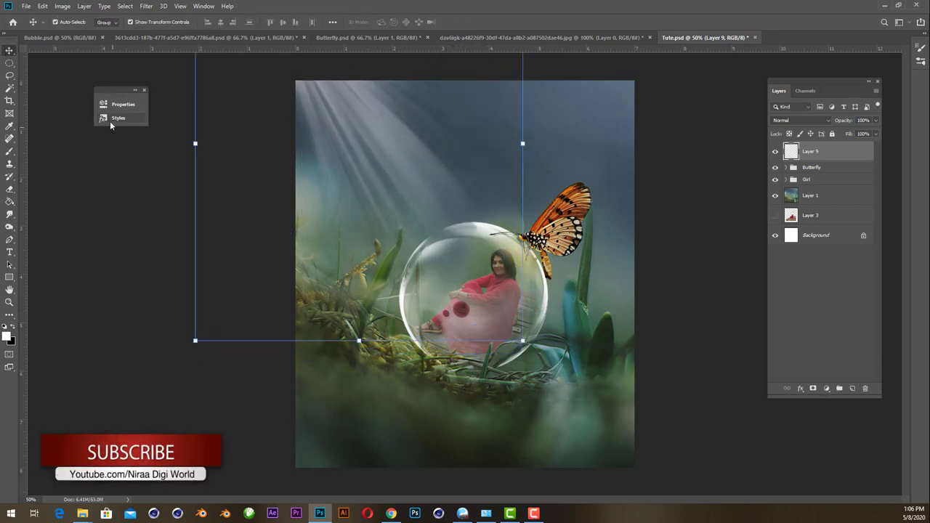
# Switch to a smaller soft brush and remove the whitish haze over the rays.
pyautogui.click(10, 152)
pyautogui.rightClick(445, 234)
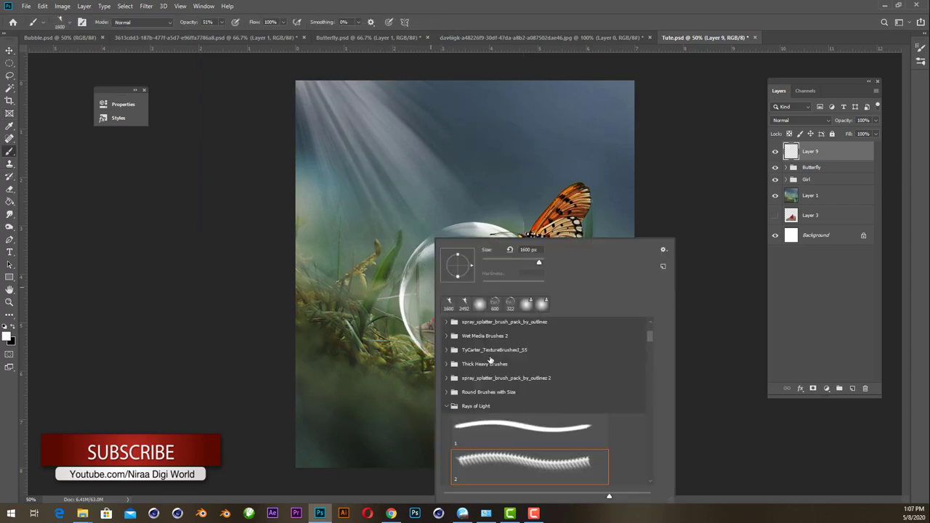
pyautogui.click(390, 161)
pyautogui.hotkey('ctrl', 'z')
pyautogui.press('[')
pyautogui.press('[')
pyautogui.press('[')
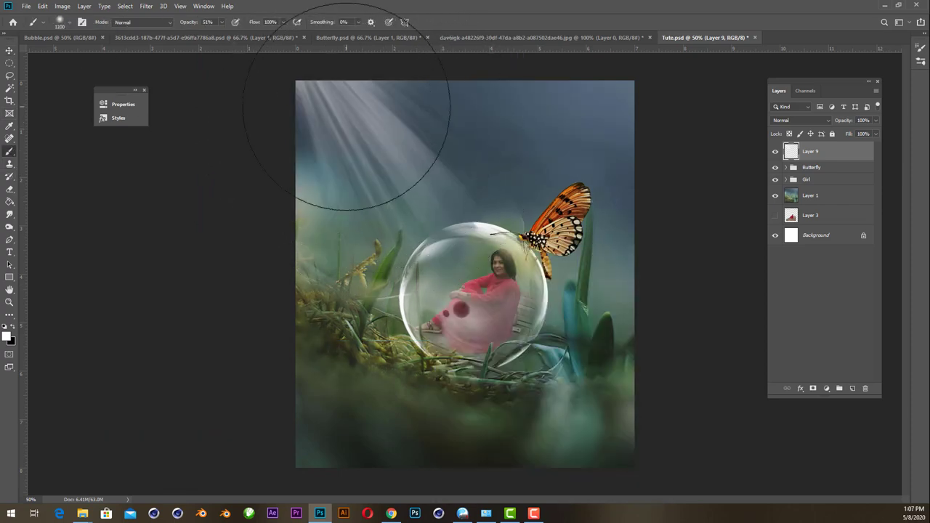
# Brush a soft white stroke on new Layer 10, scaled to 118% and moved up-left.
pyautogui.click(852, 387)
pyautogui.moveTo(399, 181); pyautogui.dragTo(451, 227)
pyautogui.hotkey('ctrl', 't')
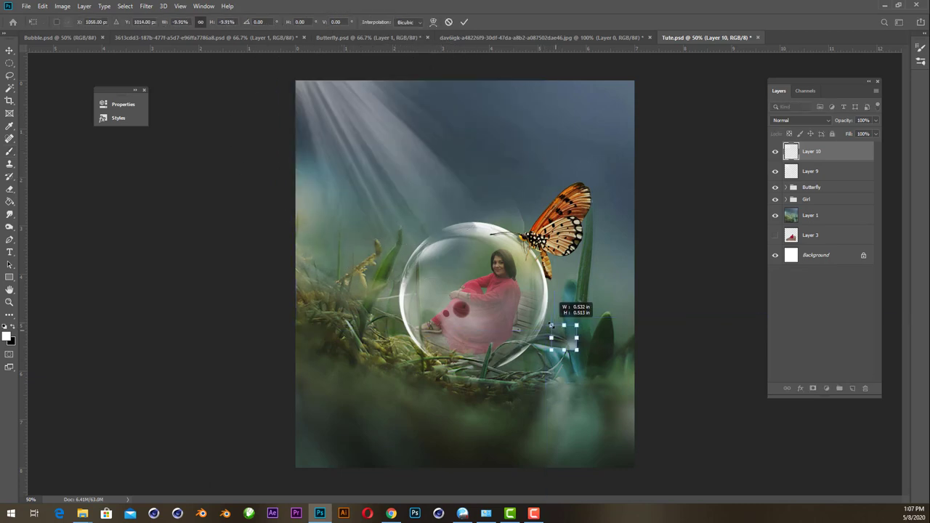
pyautogui.moveTo(555, 331); pyautogui.dragTo(556, 332)
pyautogui.moveTo(404, 212)
pyautogui.mouseDown()
pyautogui.moveTo(428, 220)
pyautogui.moveTo(416, 223)
pyautogui.moveTo(414, 209)
pyautogui.moveTo(419, 227)
pyautogui.mouseUp()
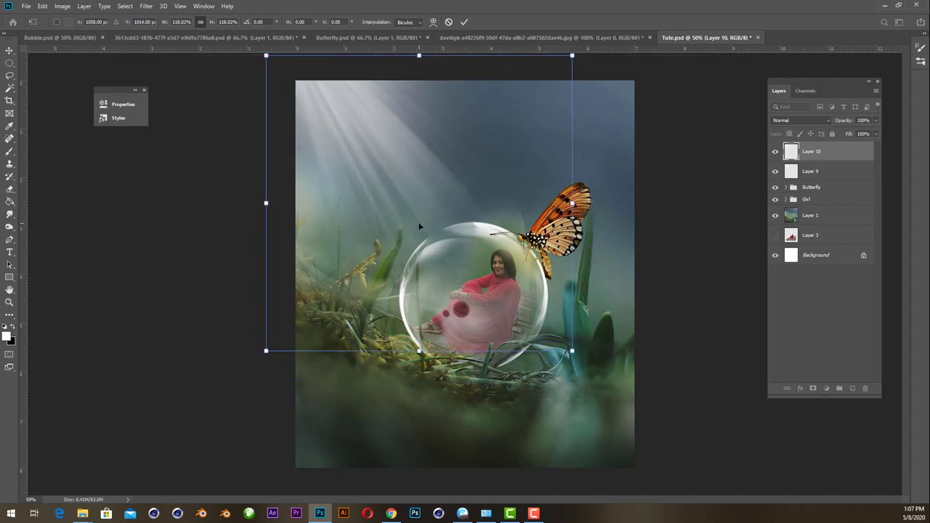
pyautogui.press('b')
pyautogui.press('v')
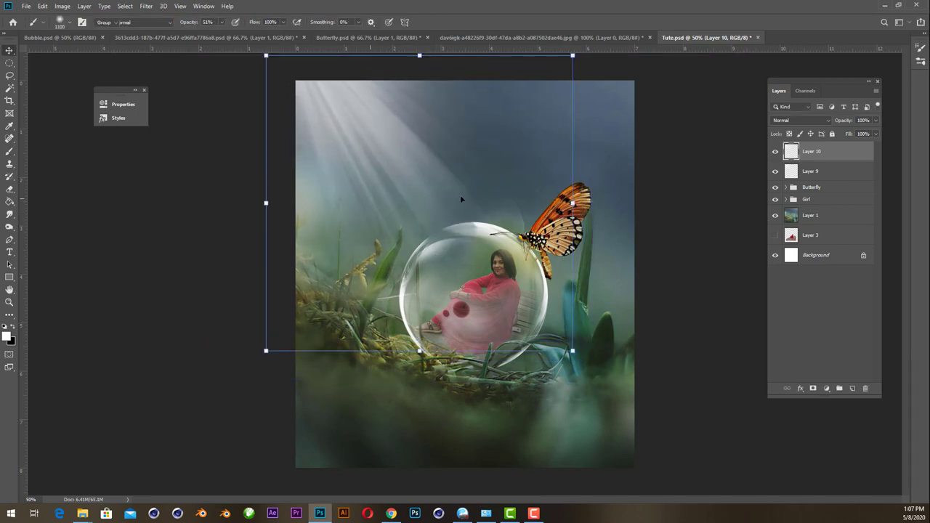
pyautogui.click(668, 262)
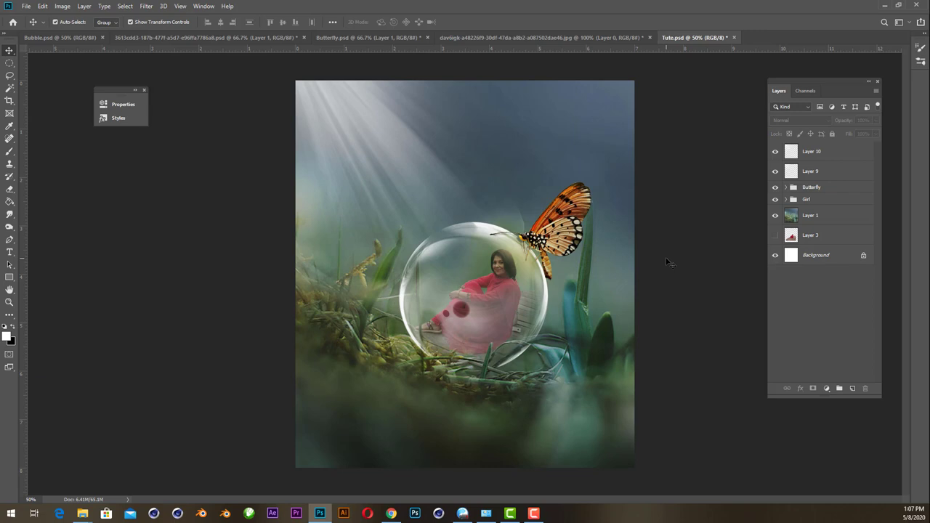
pyautogui.hotkey('ctrl', '+')
# Expand the Girl group and add a new empty Layer 11 above the bubble's Layer 2.
pyautogui.click(585, 314)
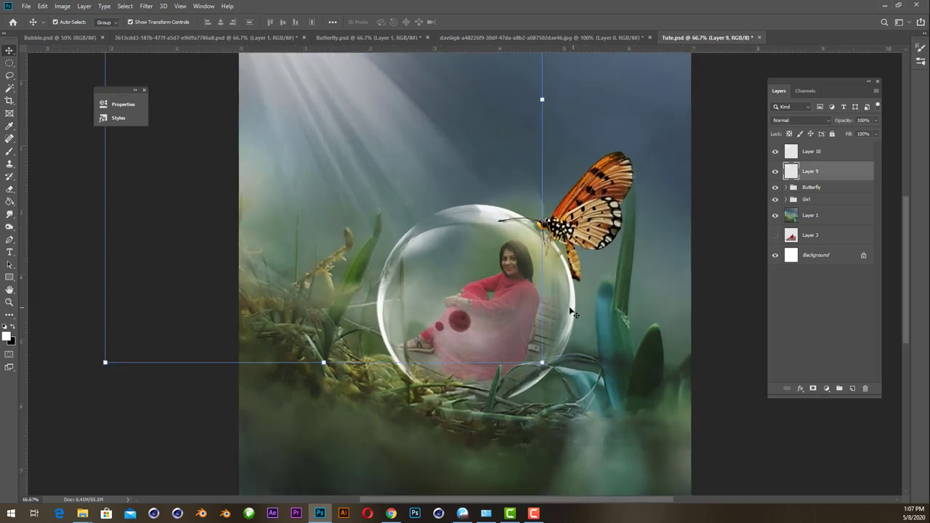
pyautogui.click(568, 310)
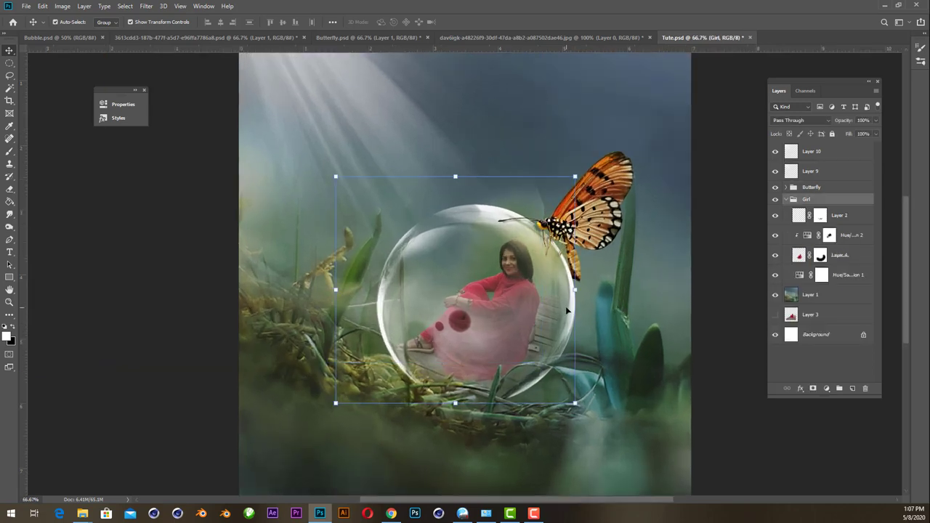
pyautogui.click(774, 215)
pyautogui.click(775, 215)
pyautogui.click(842, 216)
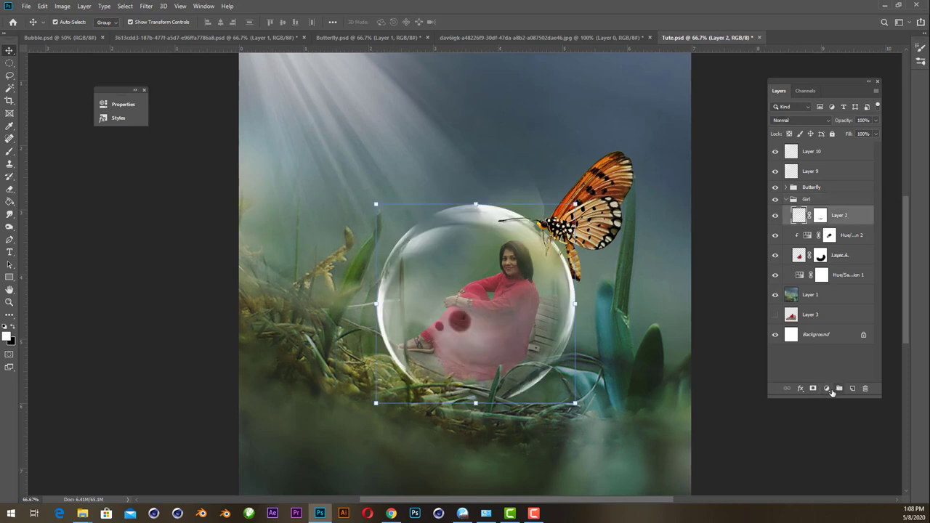
pyautogui.click(830, 392)
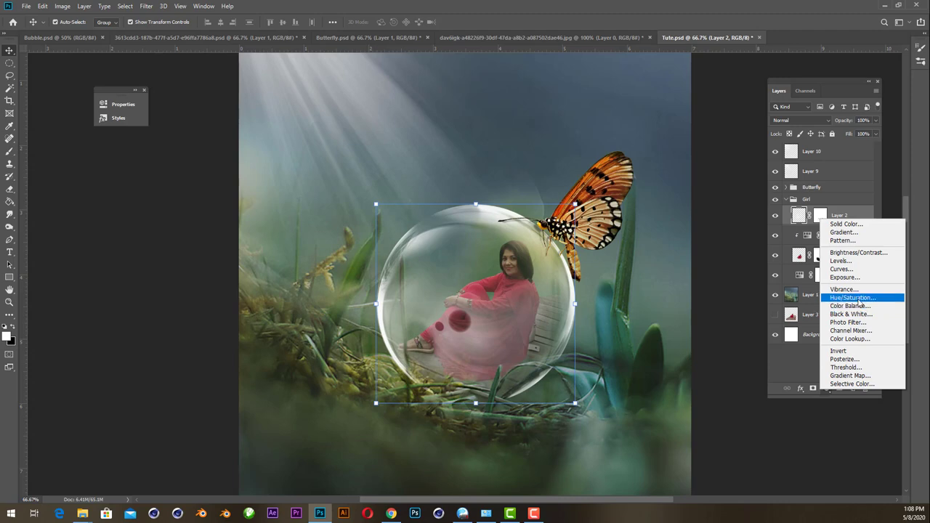
pyautogui.click(839, 217)
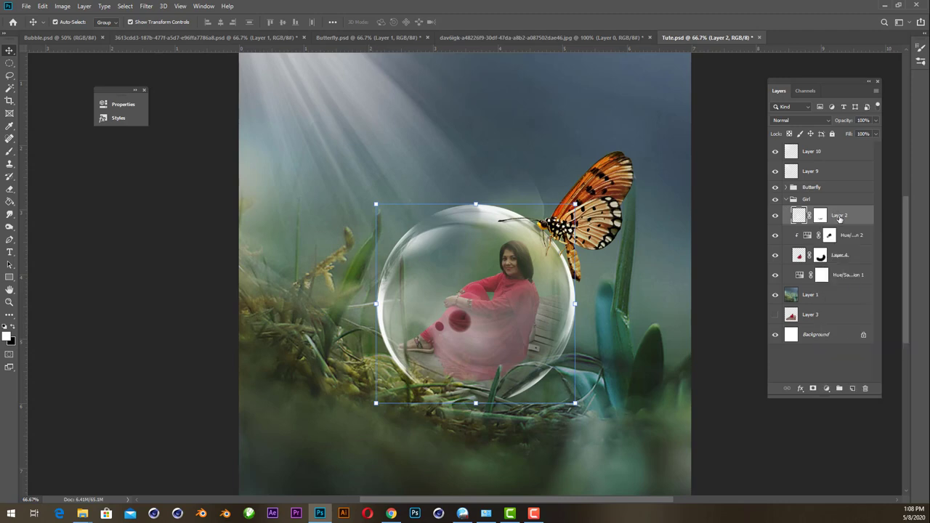
pyautogui.click(852, 389)
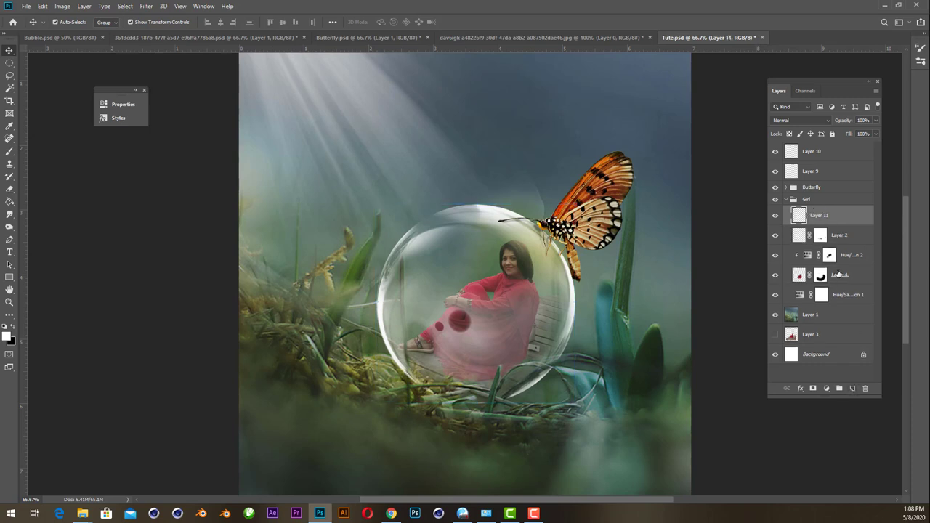
# Clip Layer 11 to Layer 2 and mask its glow near the face with an 11% brush.
pyautogui.click(9, 151)
pyautogui.press('[')
pyautogui.press('[')
pyautogui.press('[')
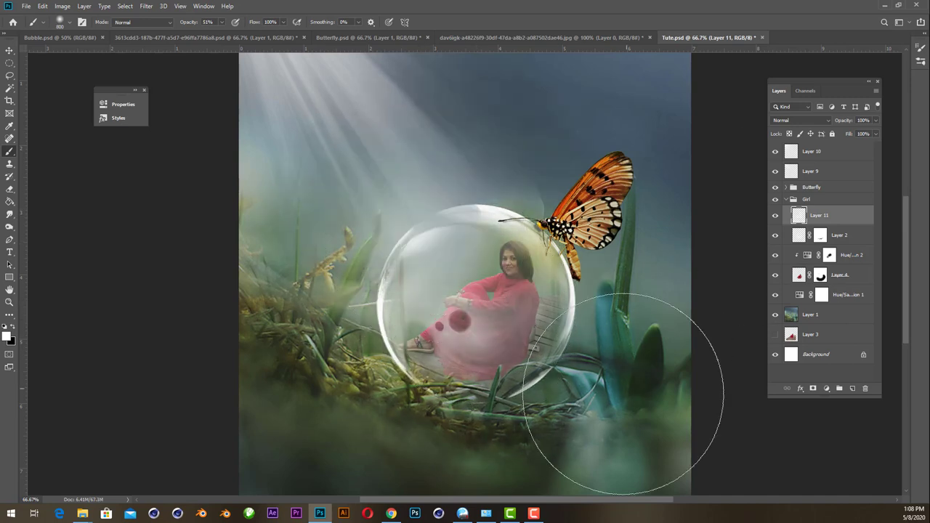
pyautogui.keyDown('alt'); pyautogui.click(835, 223); pyautogui.keyUp('alt')
pyautogui.click(812, 388)
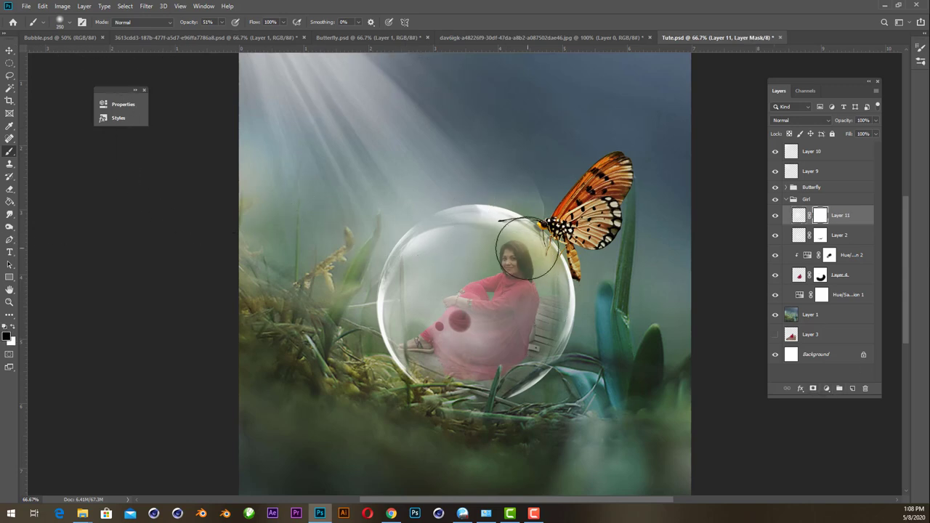
pyautogui.moveTo(527, 232); pyautogui.dragTo(508, 290)
pyautogui.moveTo(221, 21); pyautogui.dragTo(204, 36)
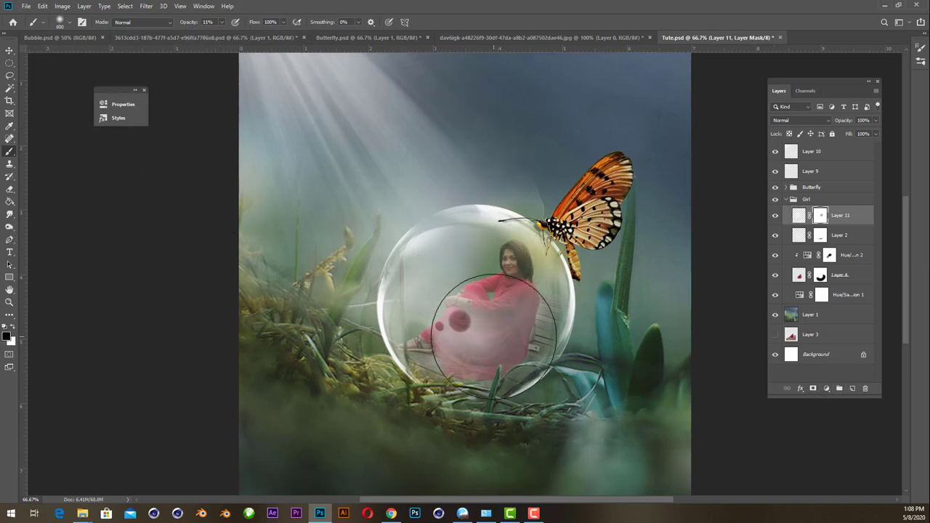
pyautogui.press(']')
pyautogui.press(']')
pyautogui.press(']')
pyautogui.press(']')
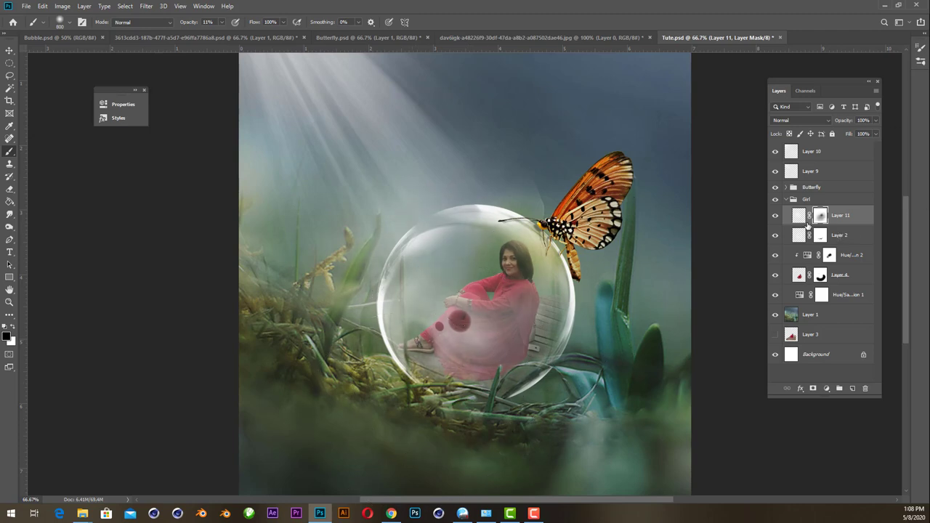
# Set Layer 11's opacity to 84% and reset the brush to 500 px.
pyautogui.click(798, 215)
pyautogui.moveTo(876, 121)
pyautogui.mouseDown()
pyautogui.moveTo(849, 128)
pyautogui.moveTo(864, 133)
pyautogui.mouseUp()
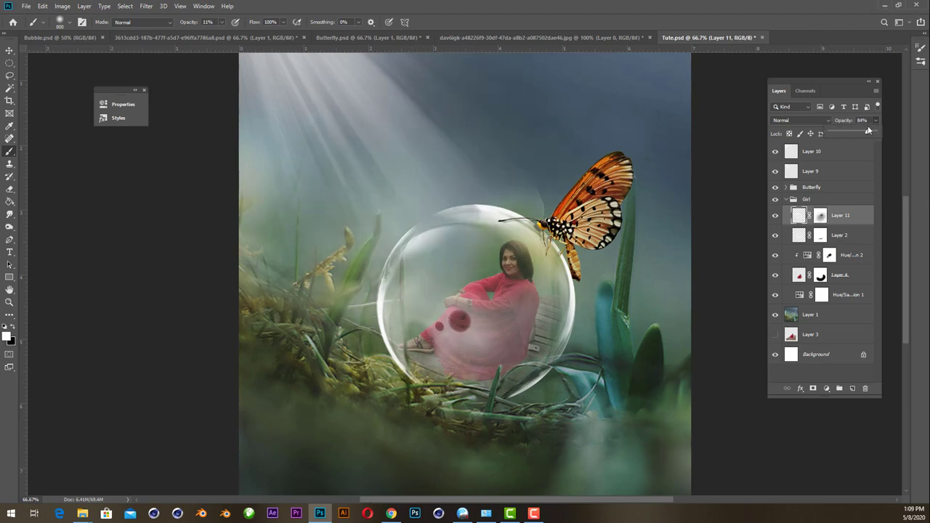
pyautogui.click(819, 215)
pyautogui.press('x')
pyautogui.press('[')
pyautogui.press('[')
pyautogui.press('[')
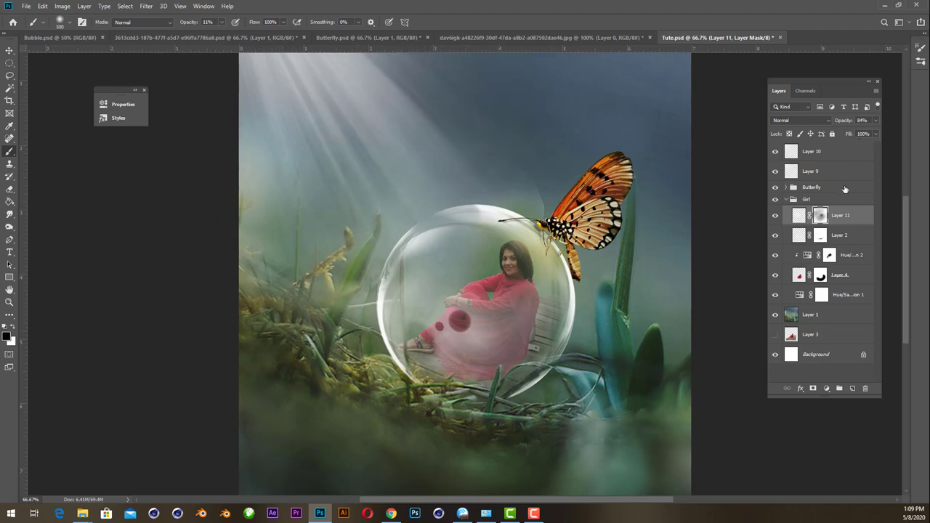
pyautogui.click(816, 152)
# Lower the light-ray Layers 9 and 10 to 74% opacity, then reselect Layer 10 alone.
pyautogui.keyDown('shift'); pyautogui.click(817, 170); pyautogui.keyUp('shift')
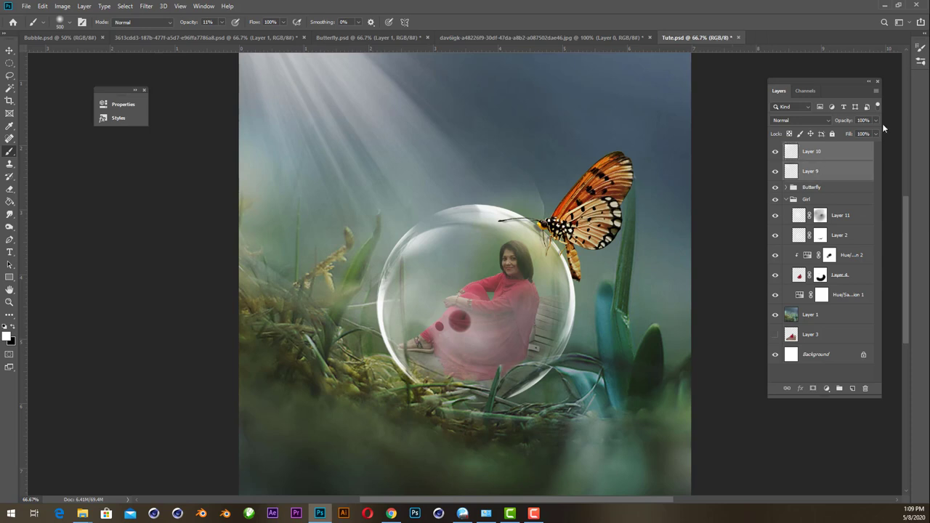
pyautogui.moveTo(857, 133)
pyautogui.mouseDown()
pyautogui.moveTo(875, 132)
pyautogui.moveTo(857, 143)
pyautogui.mouseUp()
pyautogui.scroll(-1, 681, 300)
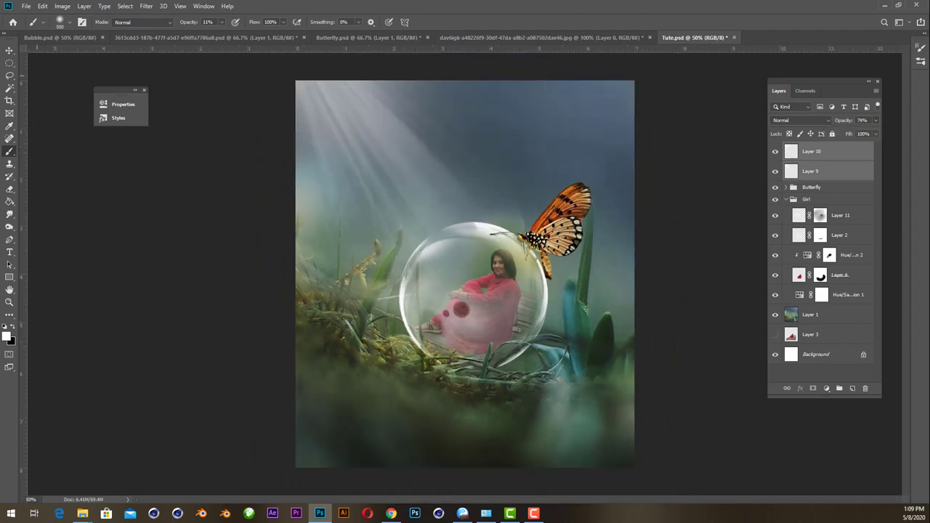
pyautogui.press('v')
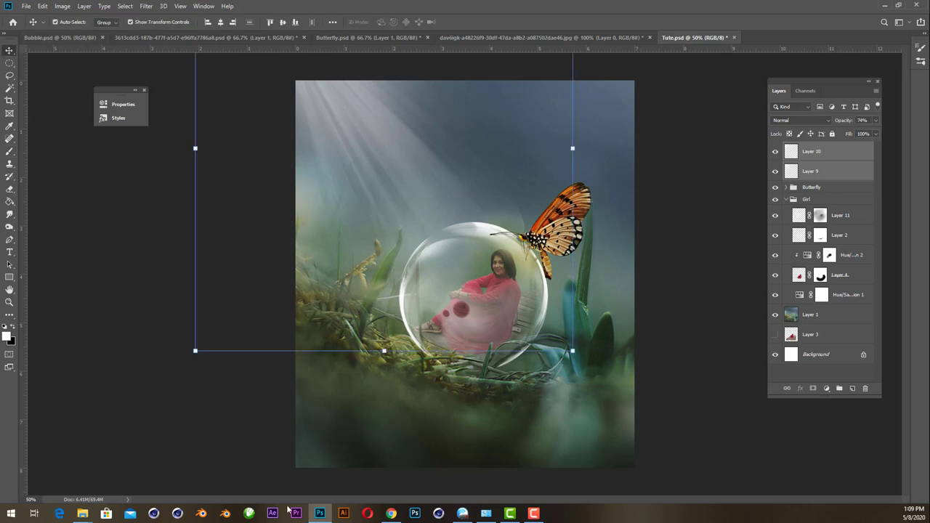
pyautogui.click(820, 374)
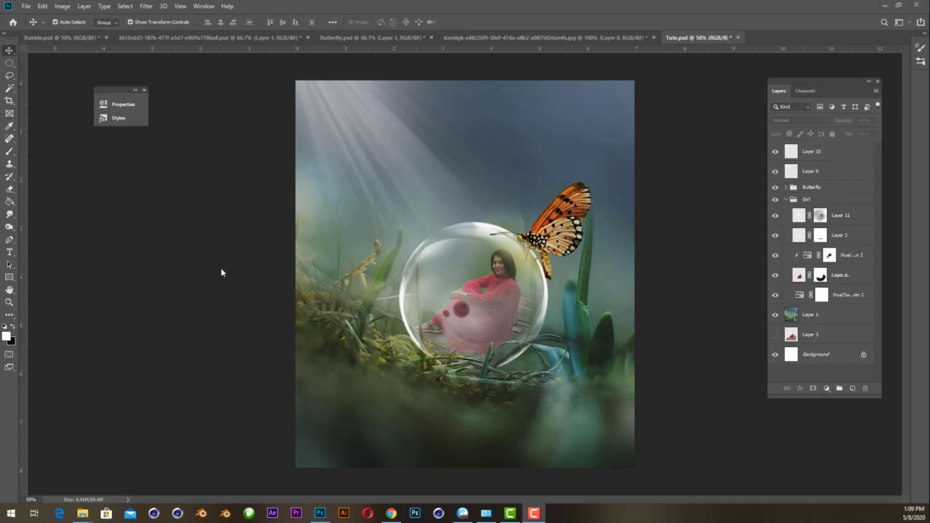
pyautogui.click(824, 154)
# Add a dark teal Solid Color fill layer in Screen mode at 36% opacity.
pyautogui.click(828, 390)
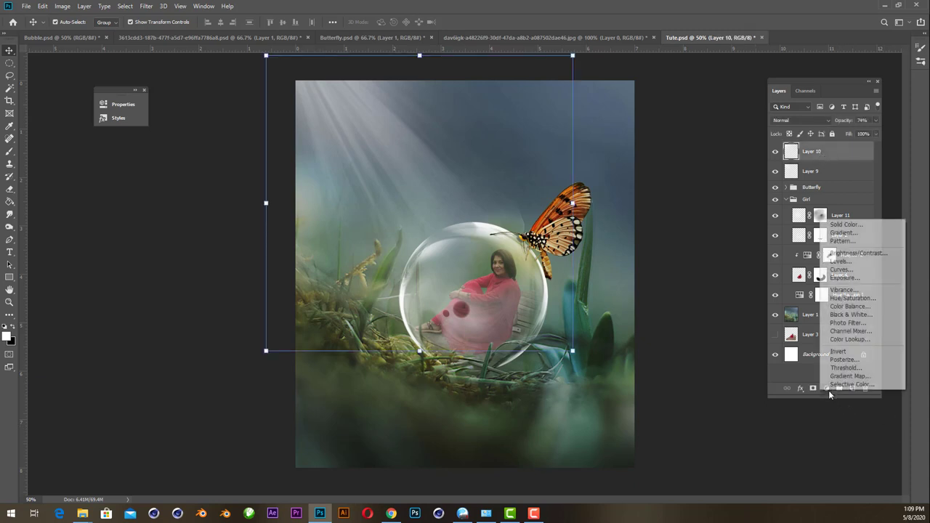
pyautogui.click(844, 224)
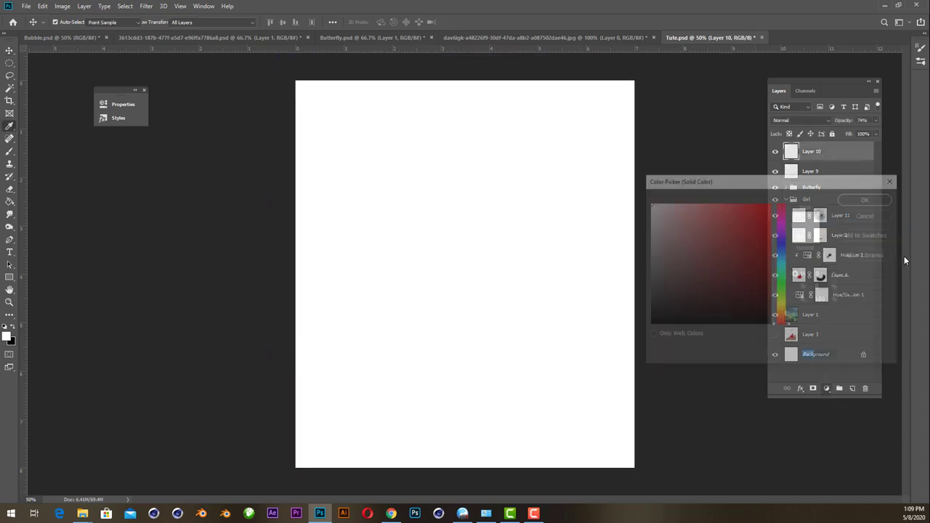
pyautogui.moveTo(784, 270)
pyautogui.mouseDown()
pyautogui.moveTo(784, 262)
pyautogui.moveTo(761, 273)
pyautogui.moveTo(789, 267)
pyautogui.mouseUp()
pyautogui.click(741, 279)
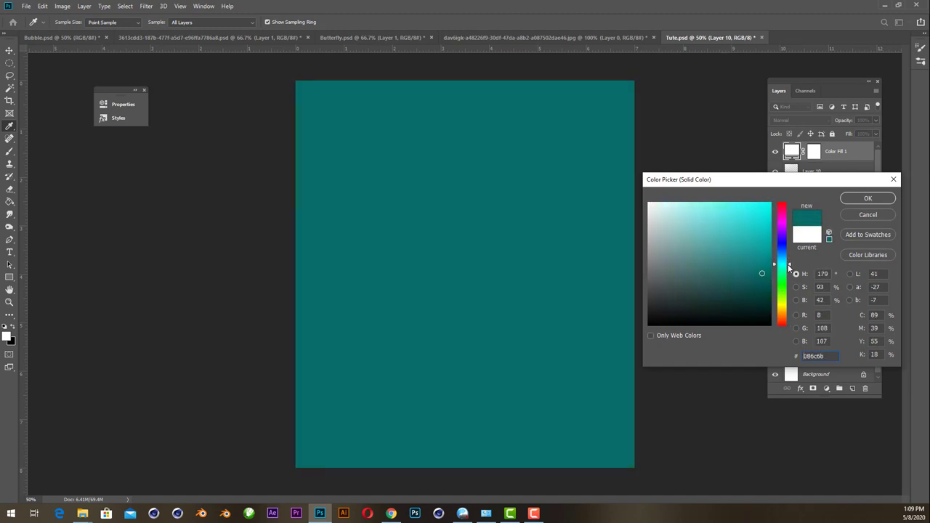
pyautogui.click(867, 199)
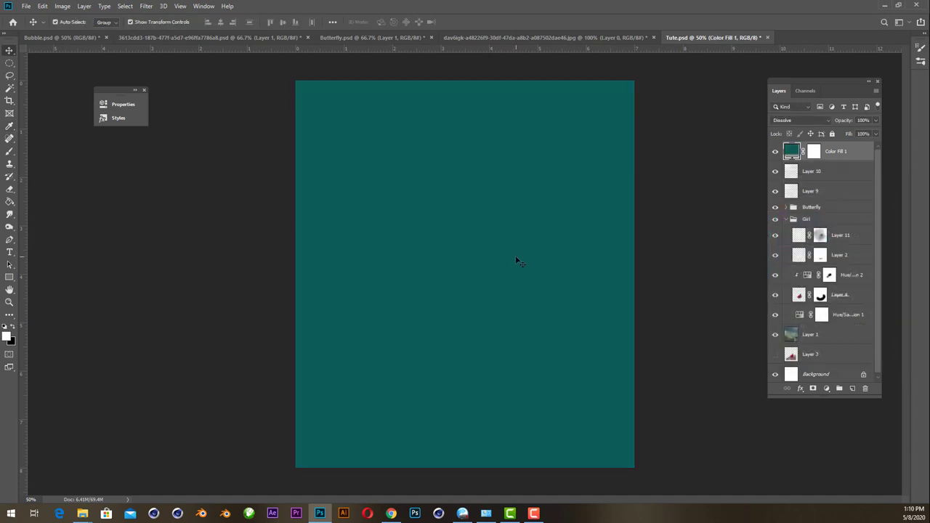
pyautogui.hotkey('shift', '+')
pyautogui.hotkey('shift', '+')
pyautogui.hotkey('shift', '+')
pyautogui.hotkey('shift', '+')
pyautogui.hotkey('shift', '+')
pyautogui.hotkey('shift', '+')
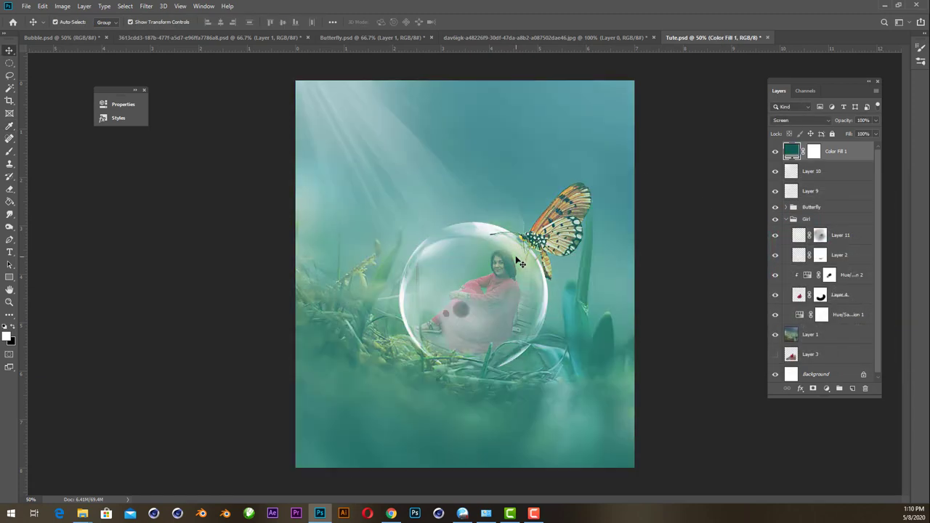
pyautogui.moveTo(854, 131); pyautogui.dragTo(846, 131)
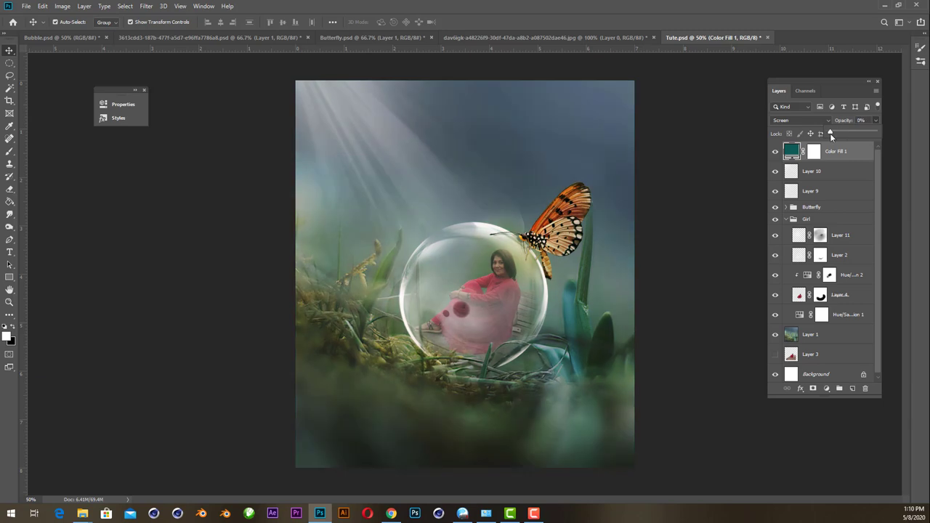
# Recolour the fill to green #075839 at 16% opacity, then stamp visible layers into Layer 12.
pyautogui.doubleClick(791, 151)
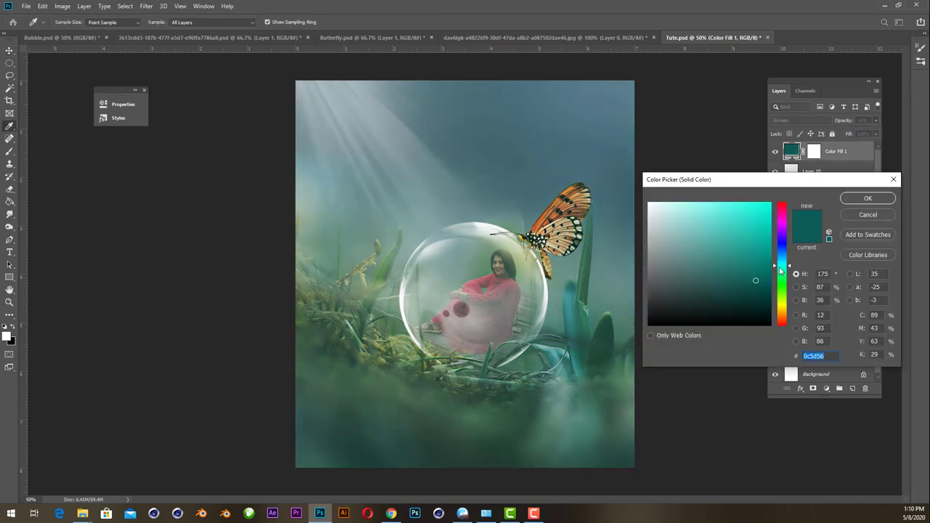
pyautogui.moveTo(783, 269); pyautogui.dragTo(760, 281)
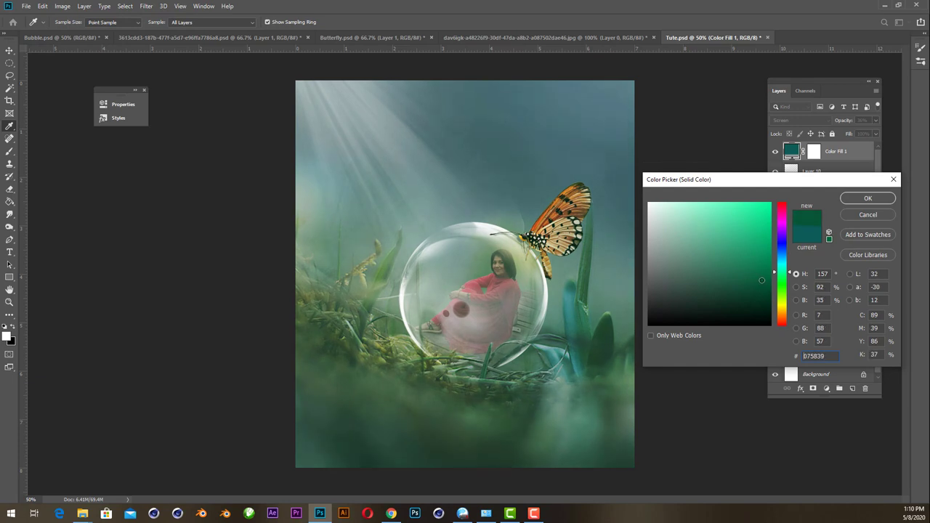
pyautogui.click(866, 199)
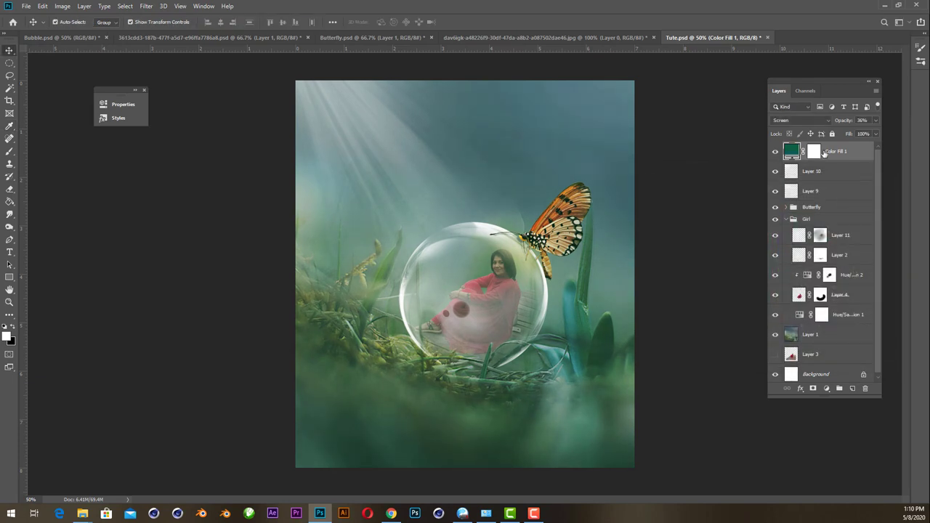
pyautogui.moveTo(844, 133); pyautogui.dragTo(836, 134)
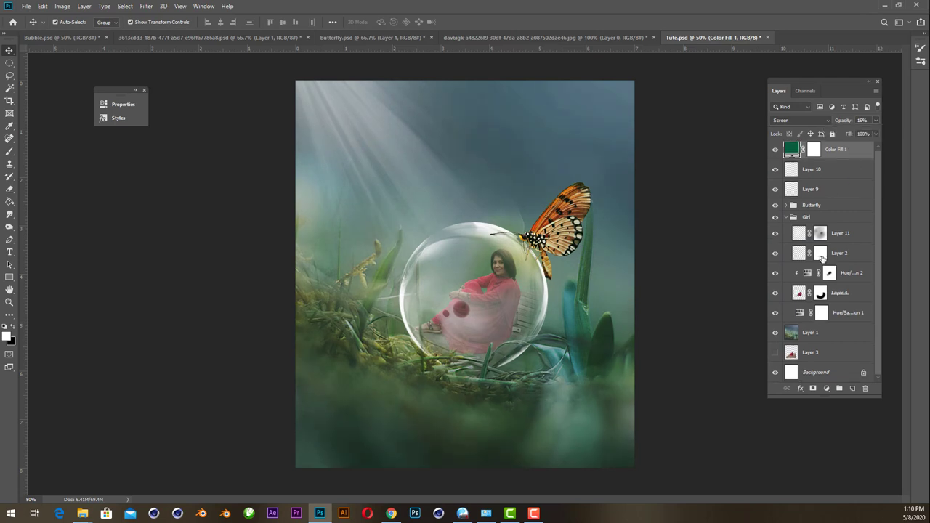
pyautogui.keyDown('shift'); pyautogui.click(811, 334); pyautogui.keyUp('shift')
pyautogui.hotkey('ctrl', 'shift', 'alt', 'e')
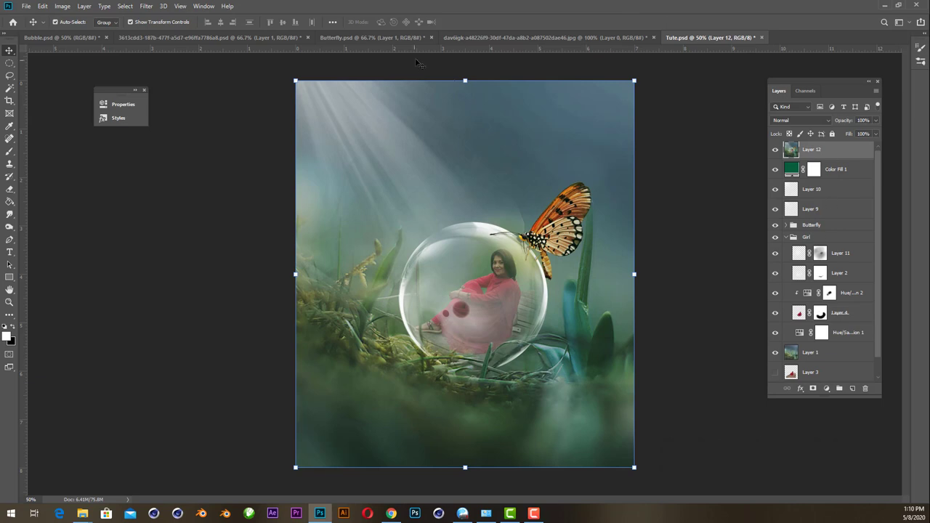
# Apply Camera Raw to Layer 12: exposure -0.05, temperature +1, tint +10, vibrance +14.
pyautogui.click(145, 7)
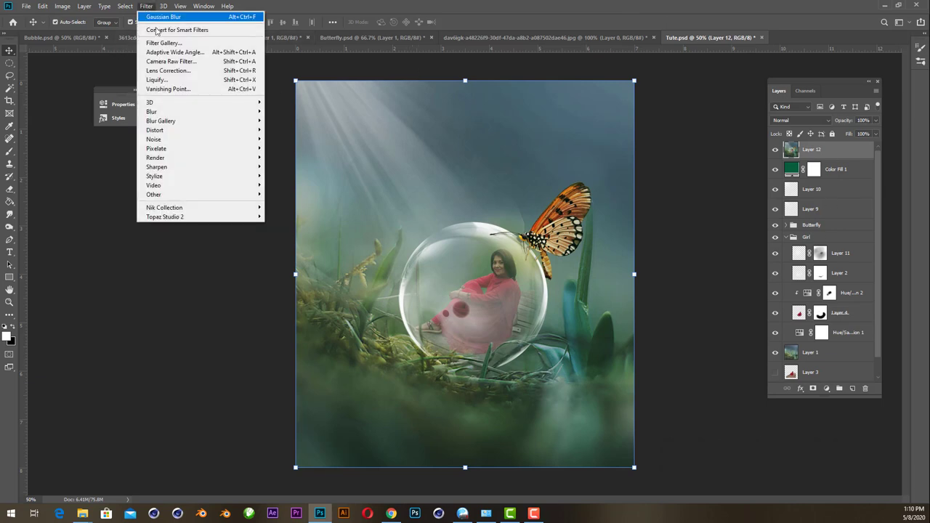
pyautogui.click(172, 63)
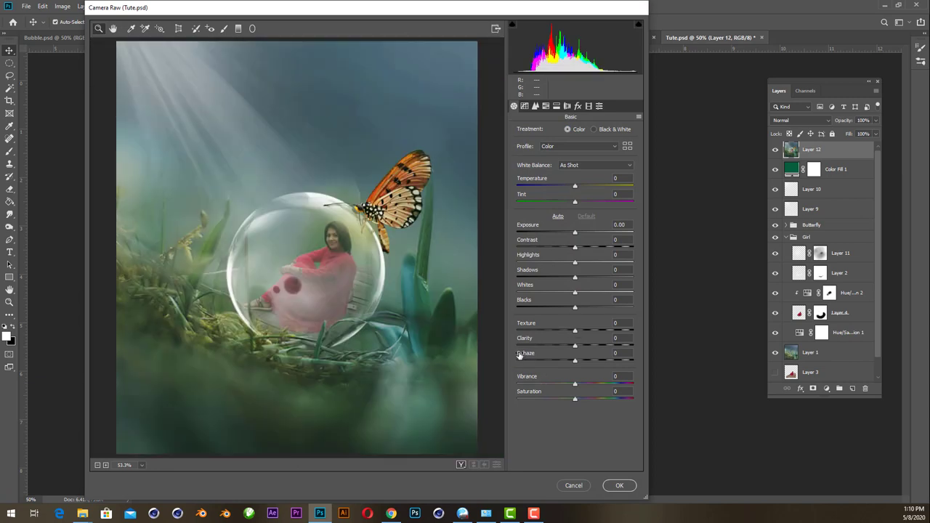
pyautogui.click(575, 232)
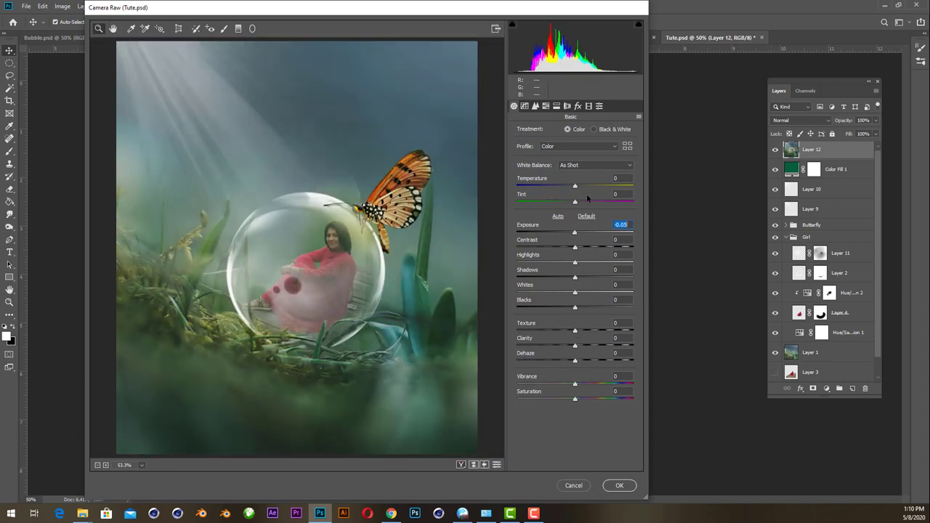
pyautogui.click(578, 188)
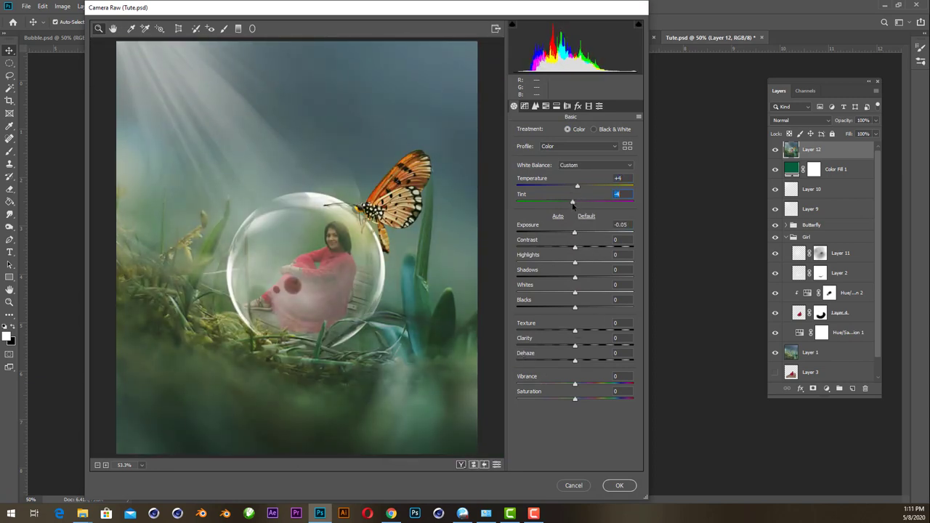
pyautogui.moveTo(575, 202)
pyautogui.mouseDown()
pyautogui.moveTo(586, 202)
pyautogui.moveTo(576, 187)
pyautogui.mouseUp()
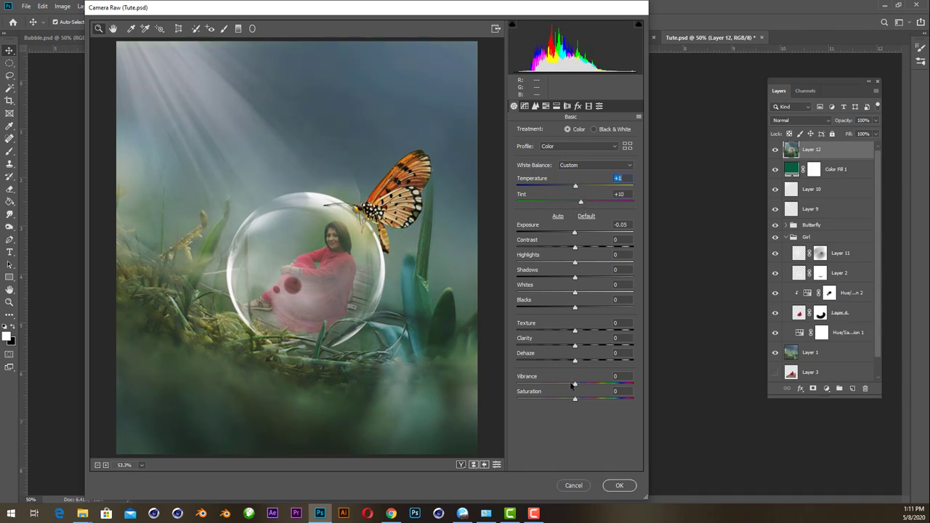
pyautogui.moveTo(574, 384); pyautogui.dragTo(583, 384)
pyautogui.click(617, 486)
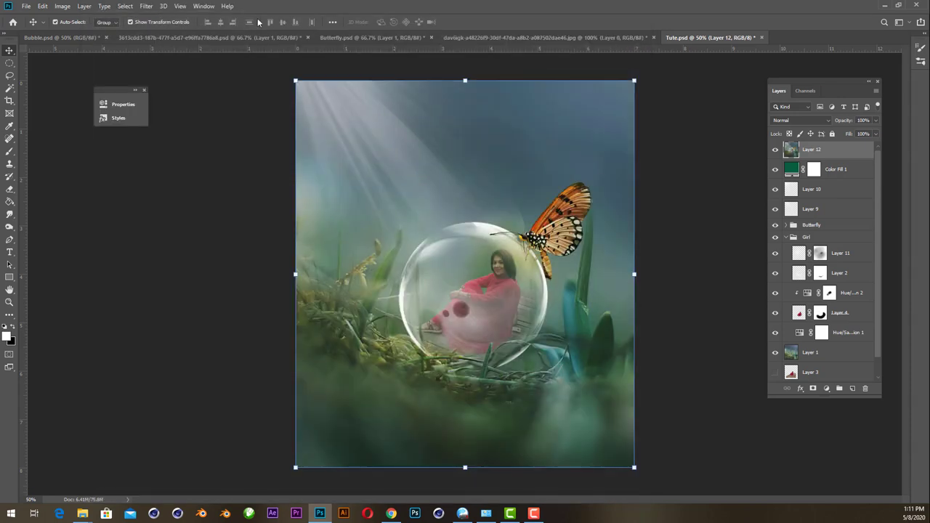
pyautogui.click(146, 7)
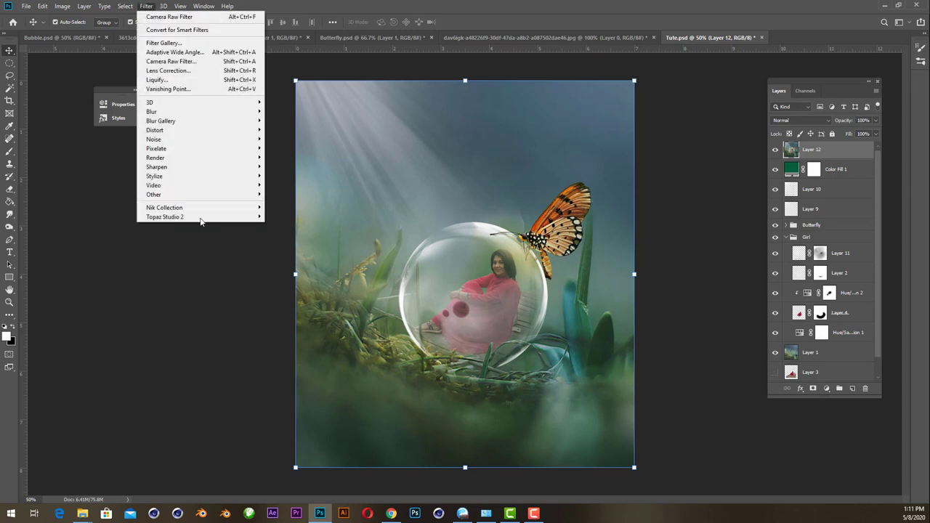
pyautogui.moveTo(164, 208)
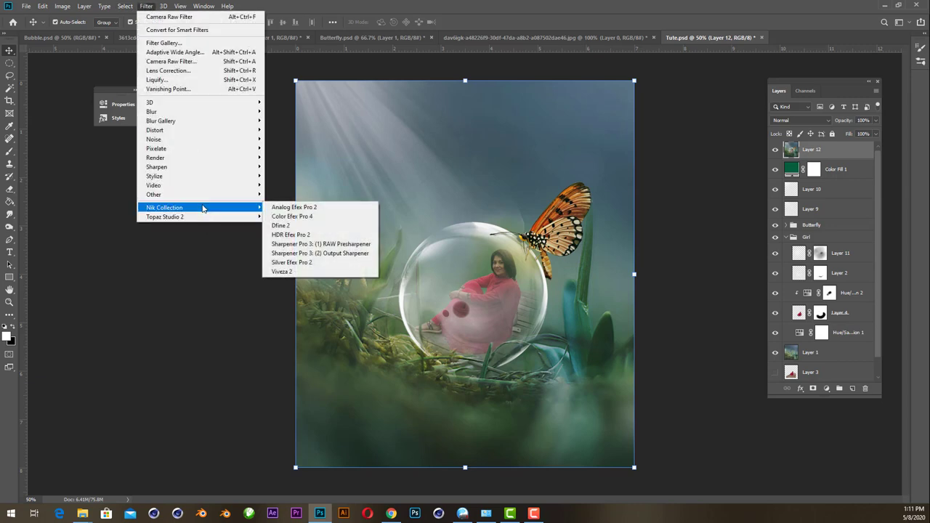
pyautogui.click(304, 216)
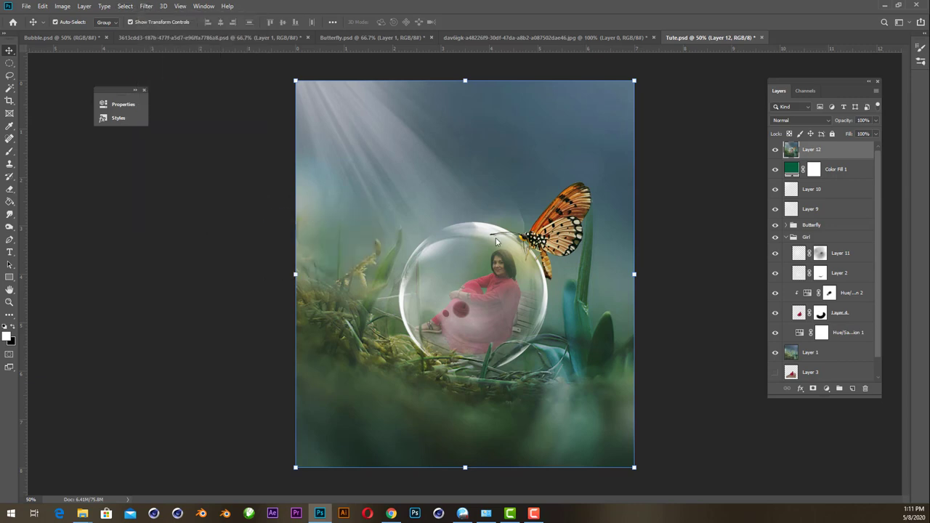
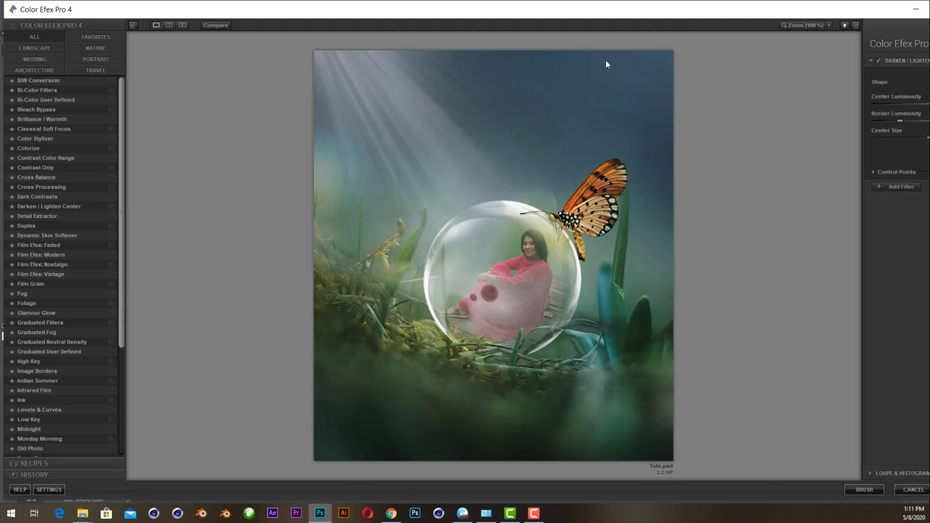
# Choose a vignette shape, set centre luminosity 61%, border -48%, centre size 27%, and apply it.
pyautogui.moveTo(842, 4); pyautogui.dragTo(825, 50)
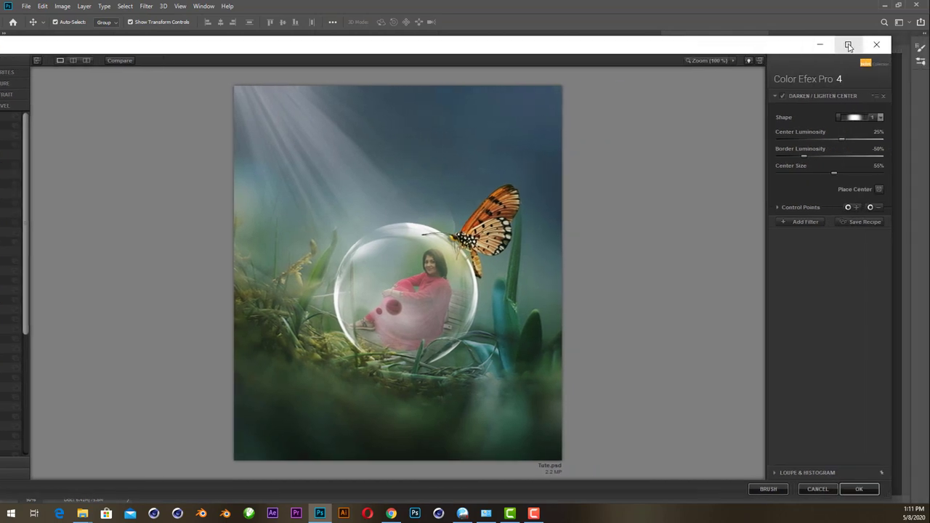
pyautogui.click(847, 44)
pyautogui.click(916, 77)
pyautogui.click(901, 90)
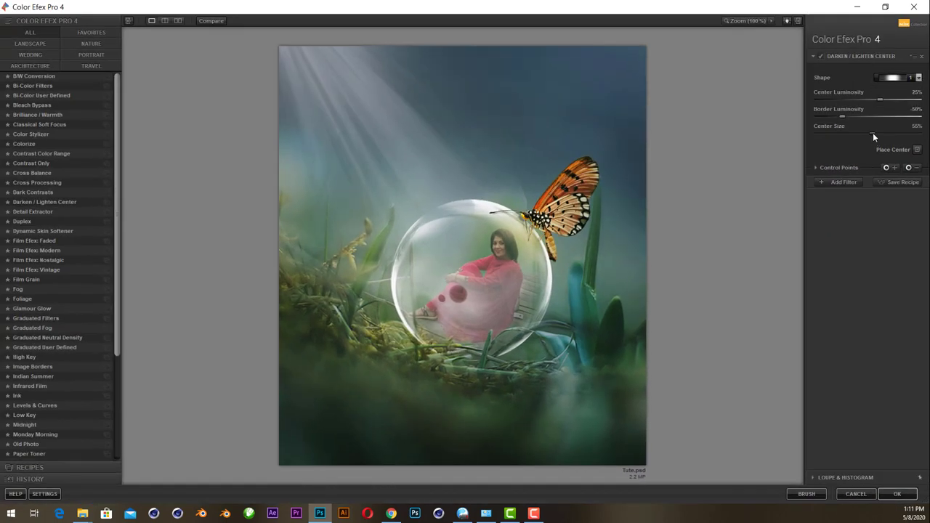
pyautogui.moveTo(872, 133); pyautogui.dragTo(788, 137)
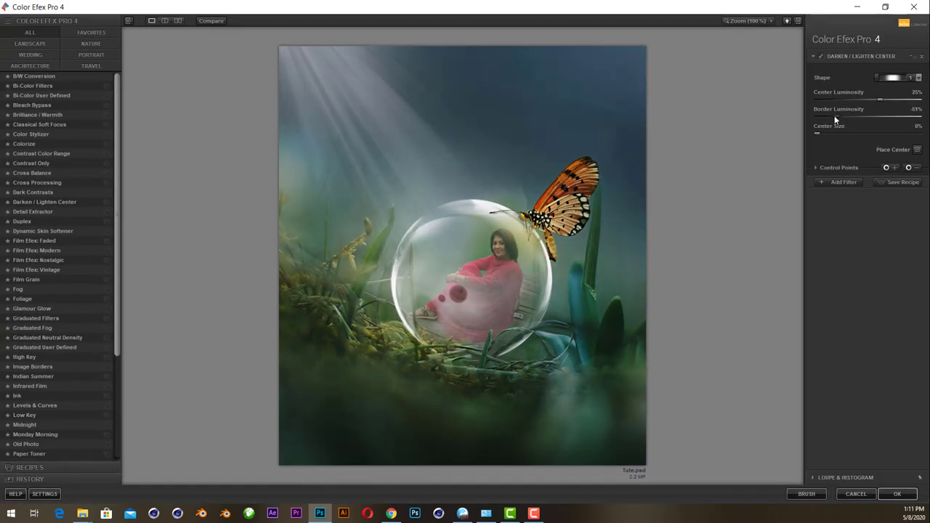
pyautogui.moveTo(834, 119); pyautogui.dragTo(898, 99)
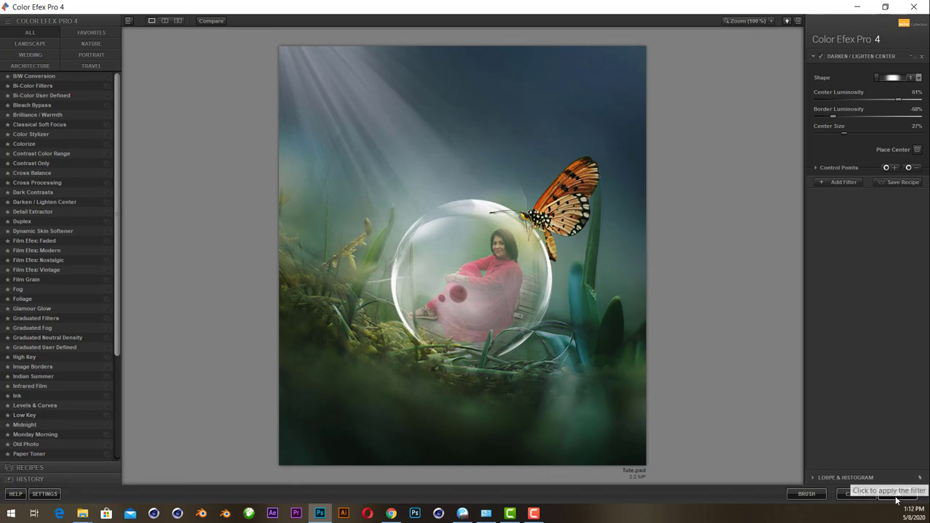
pyautogui.click(898, 495)
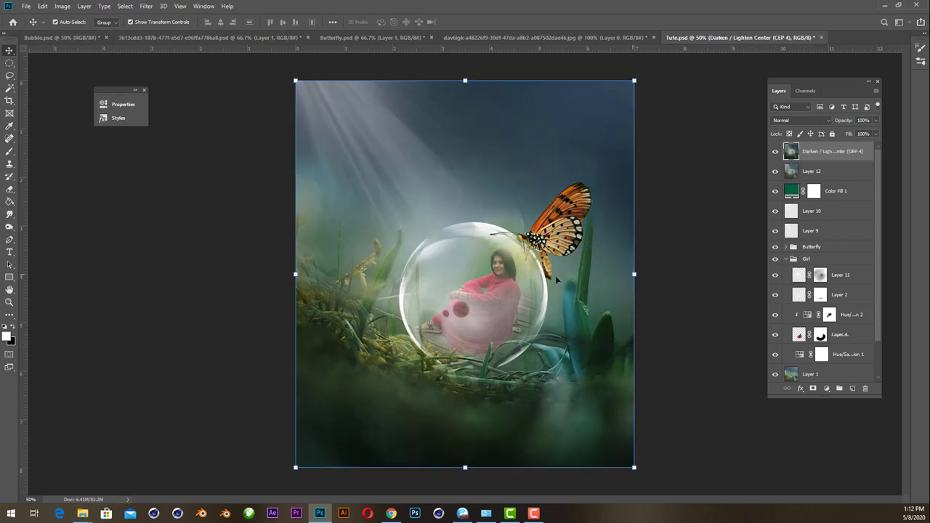
# Dismiss the transform box, then view Tute.psd full screen, fitted to the screen height.
pyautogui.click(666, 156)
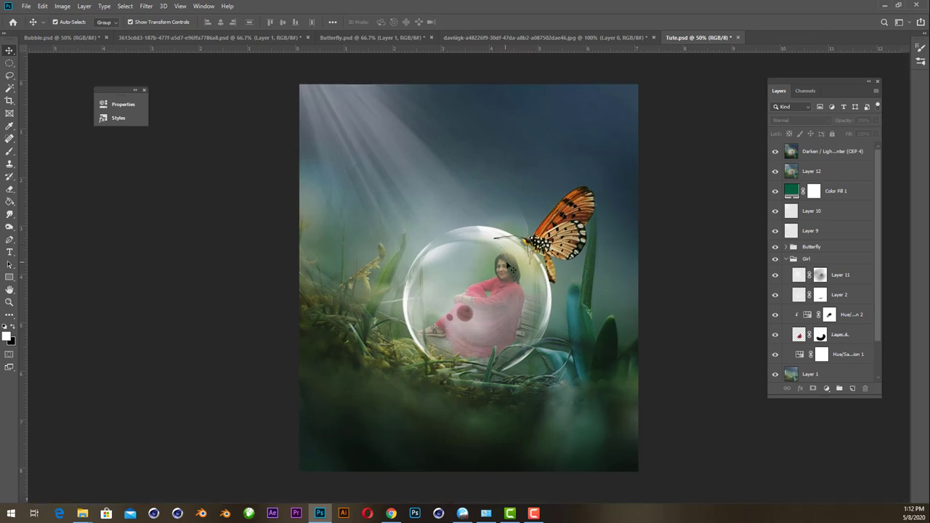
pyautogui.press('f')
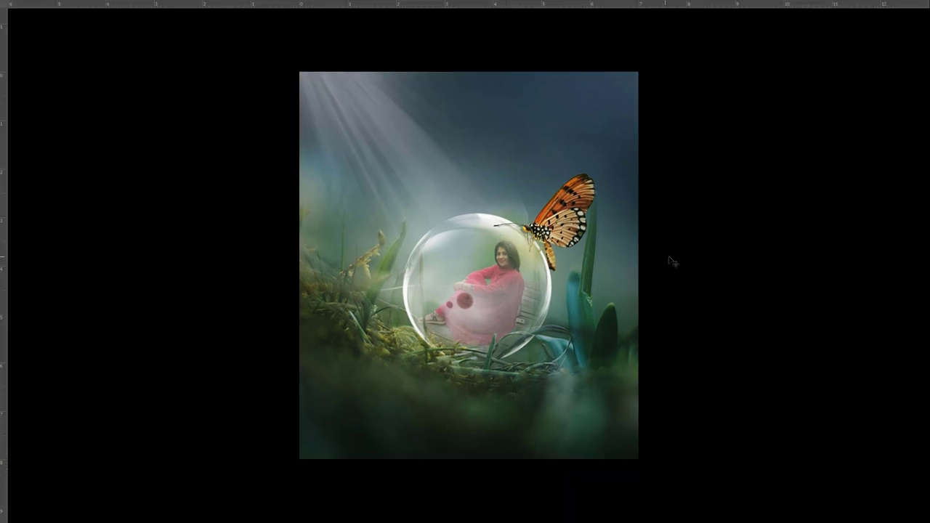
pyautogui.hotkey('ctrl', '0')
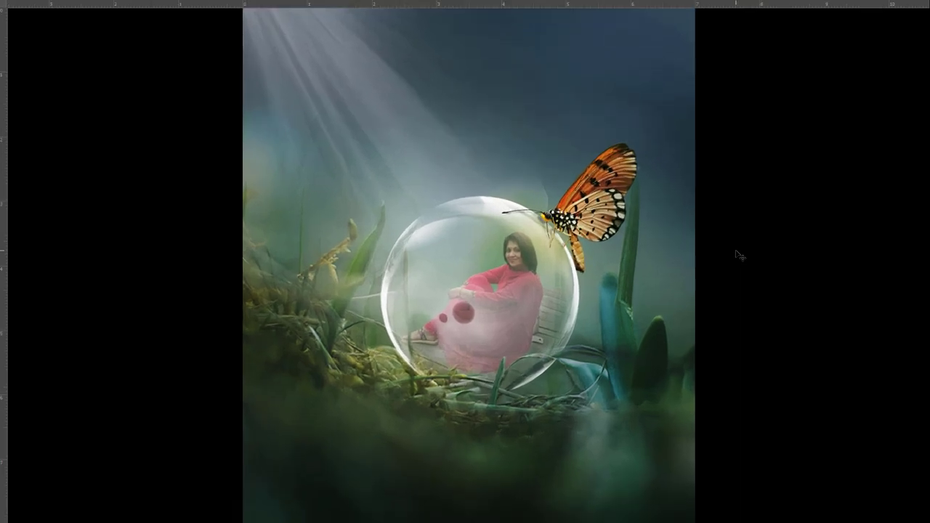